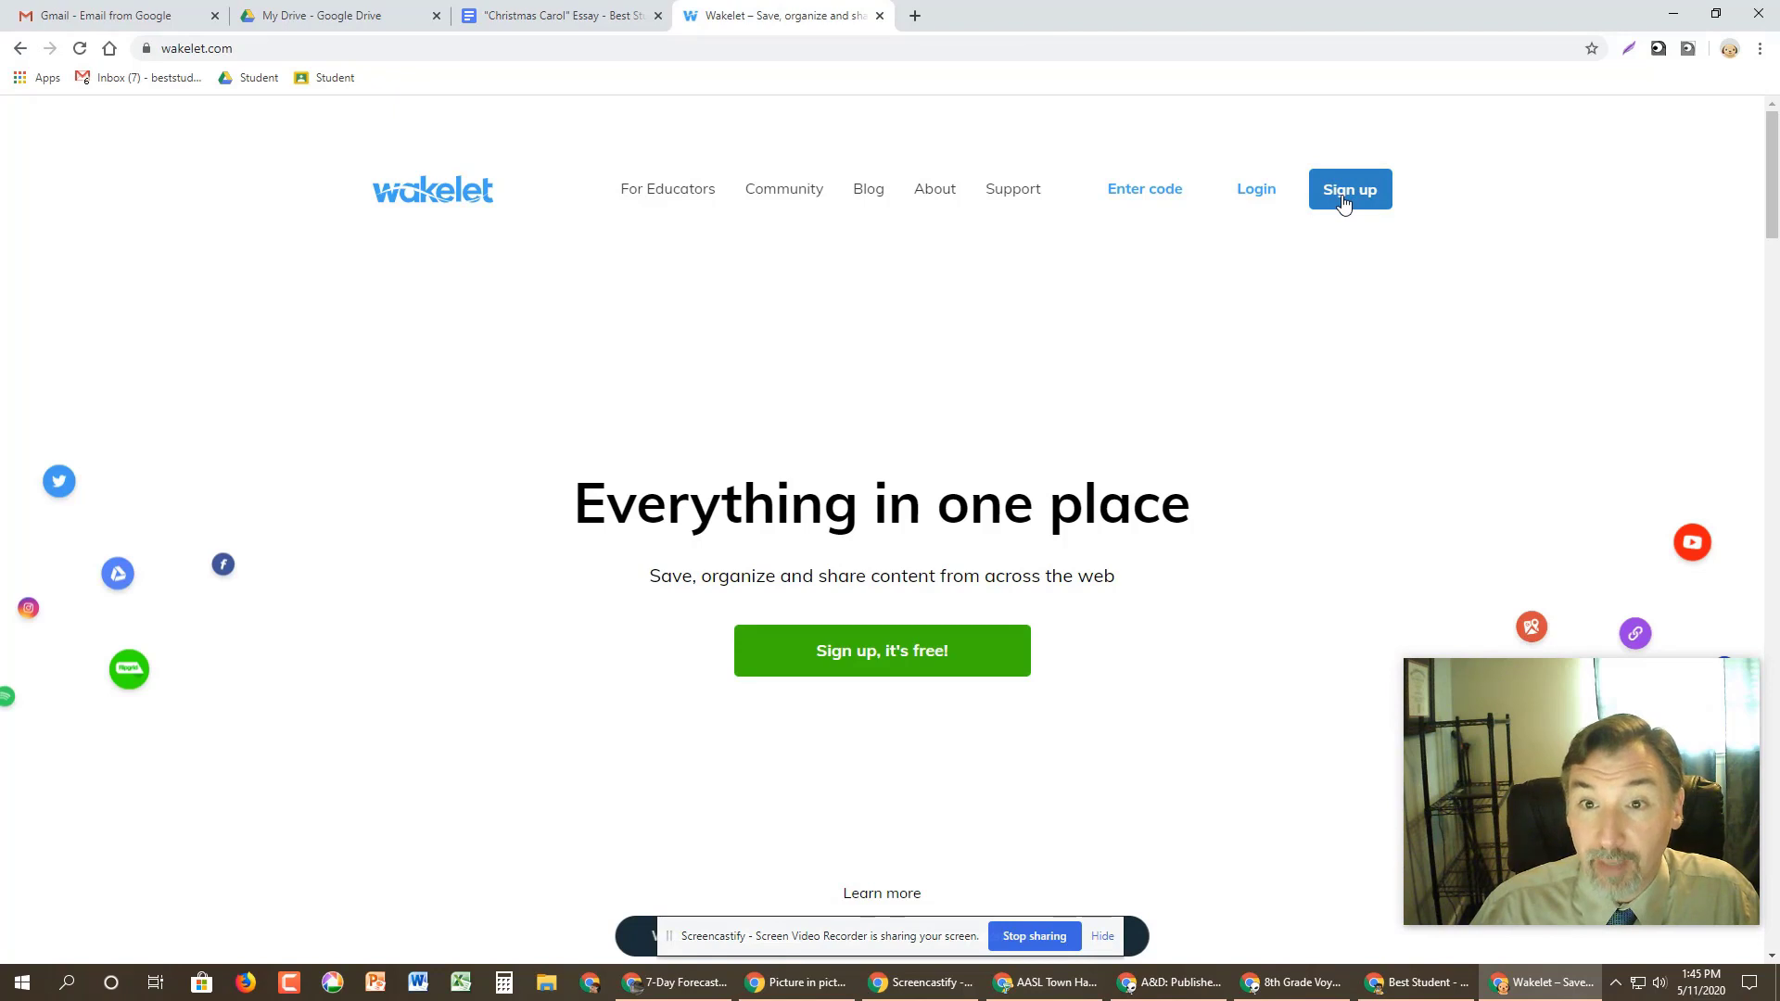
- Sign up for Wakelet with the listed Google account, begin the profile setup and accept the suggested username
left_click(1344, 201)
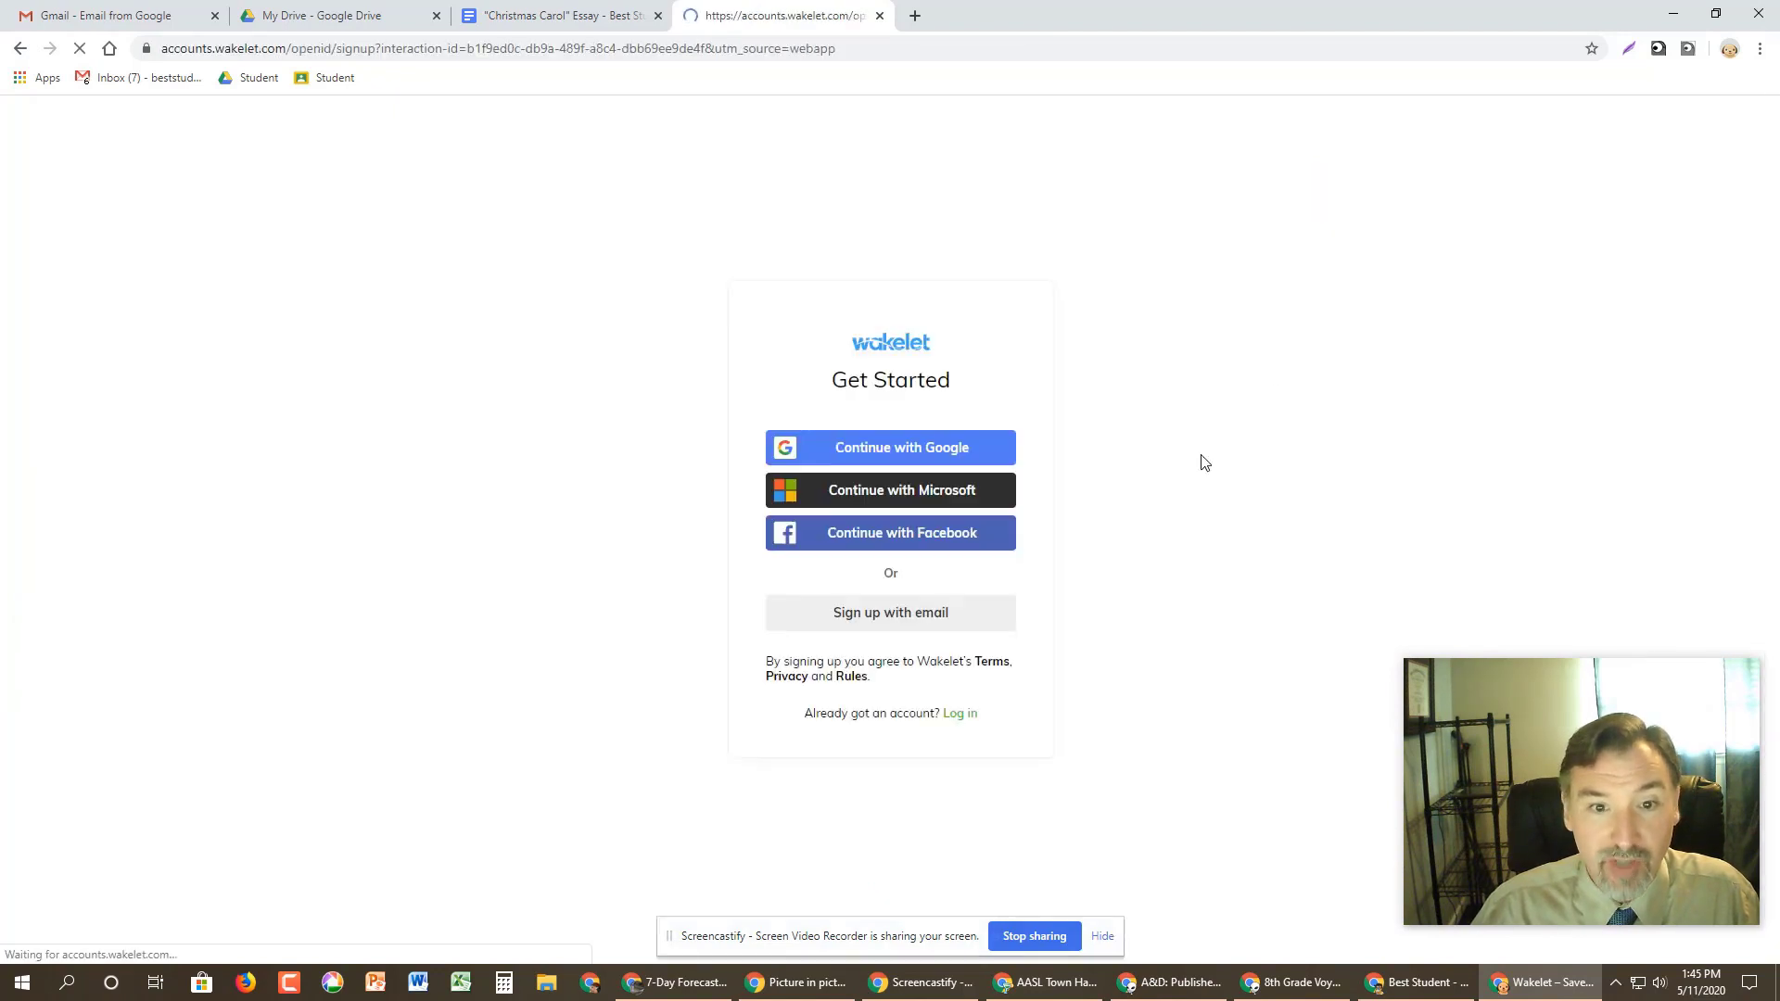
left_click(886, 458)
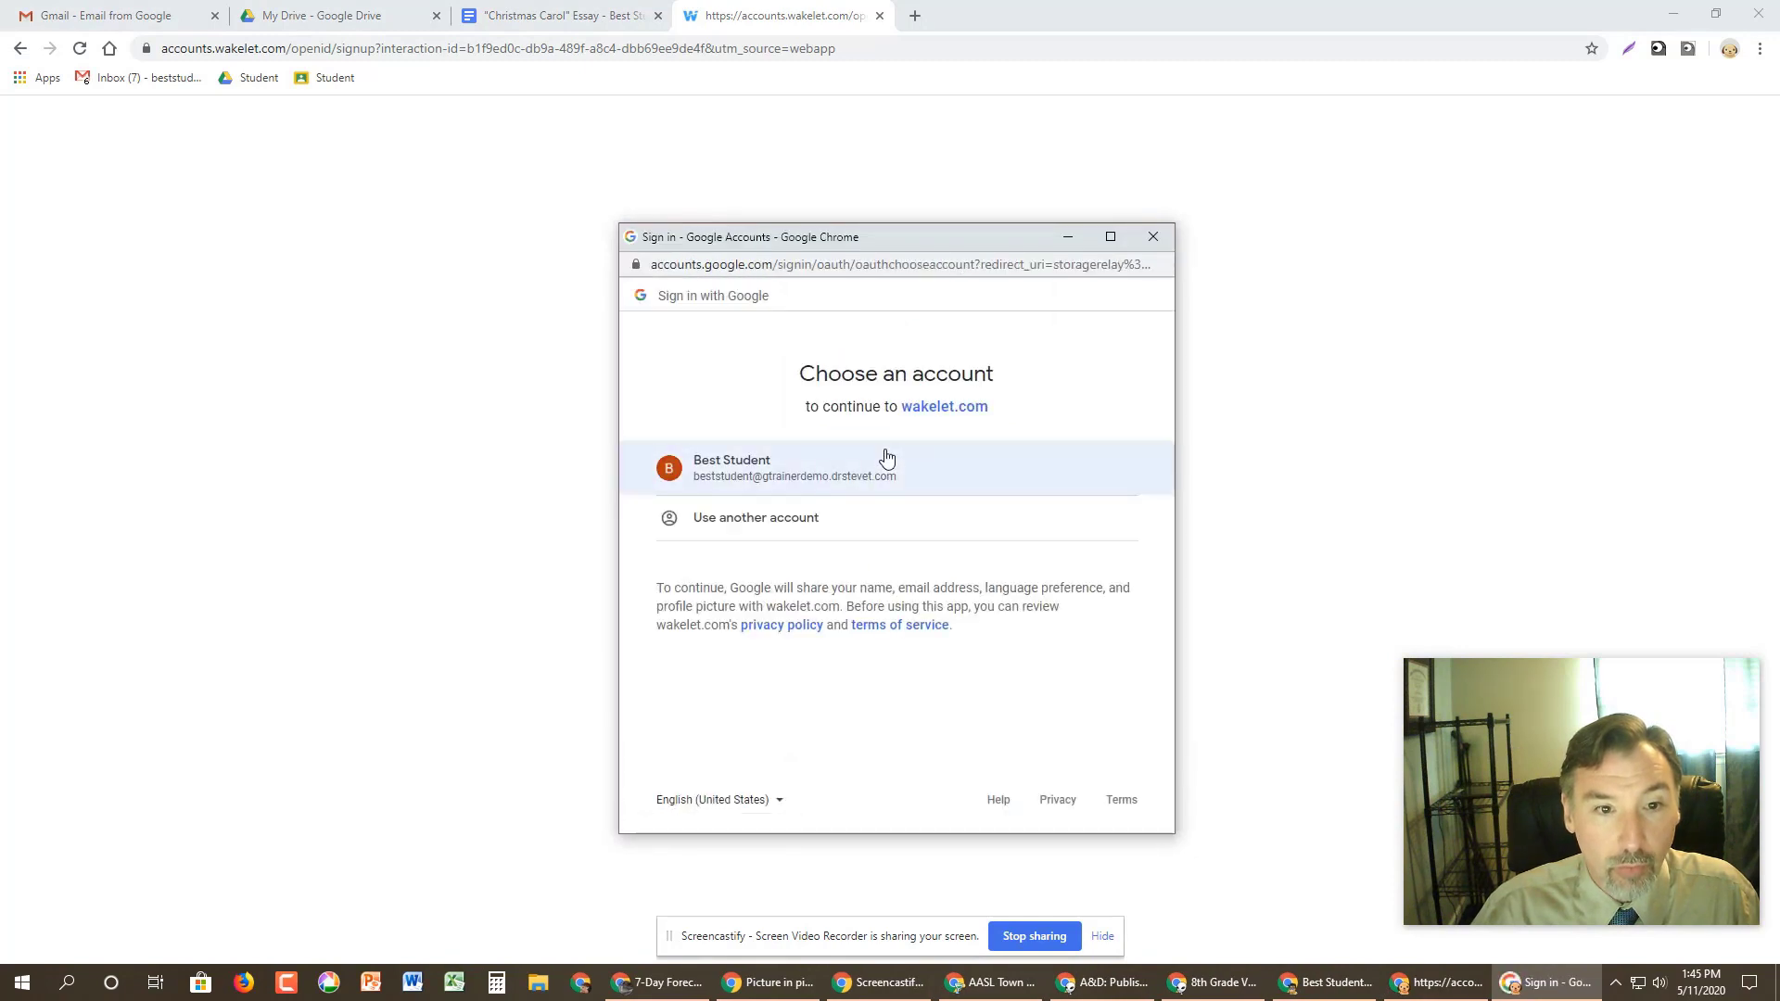
left_click(861, 469)
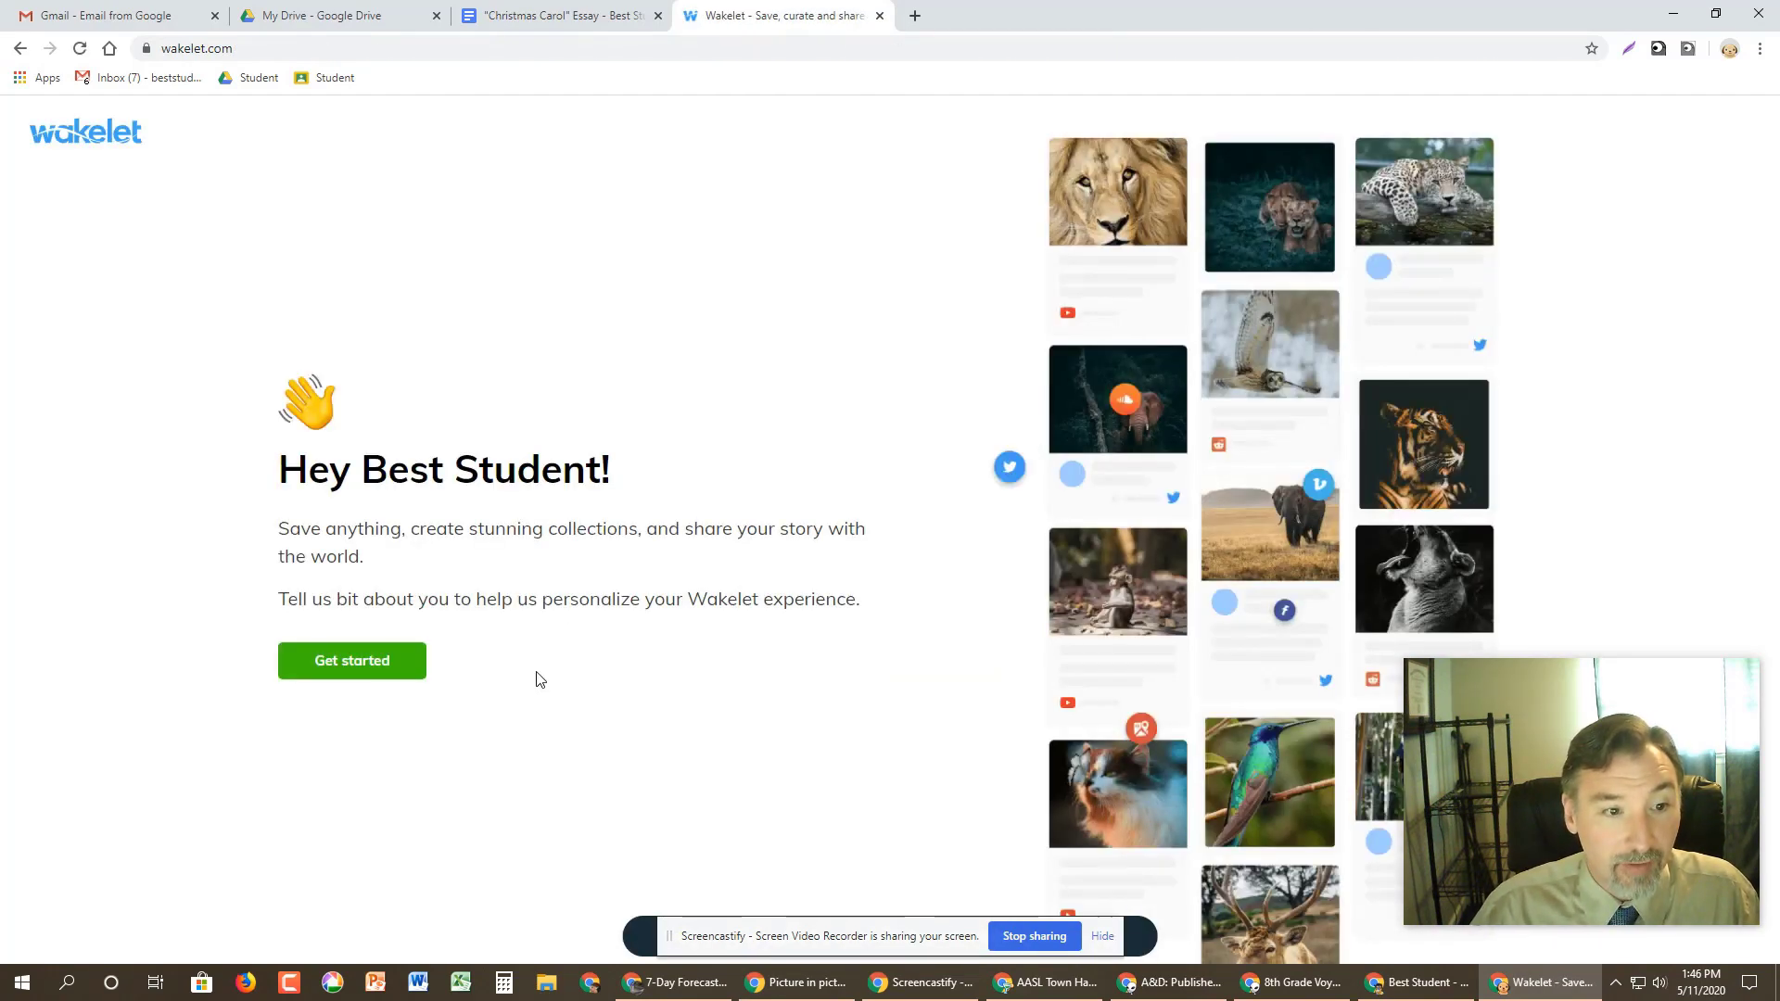
left_click(357, 664)
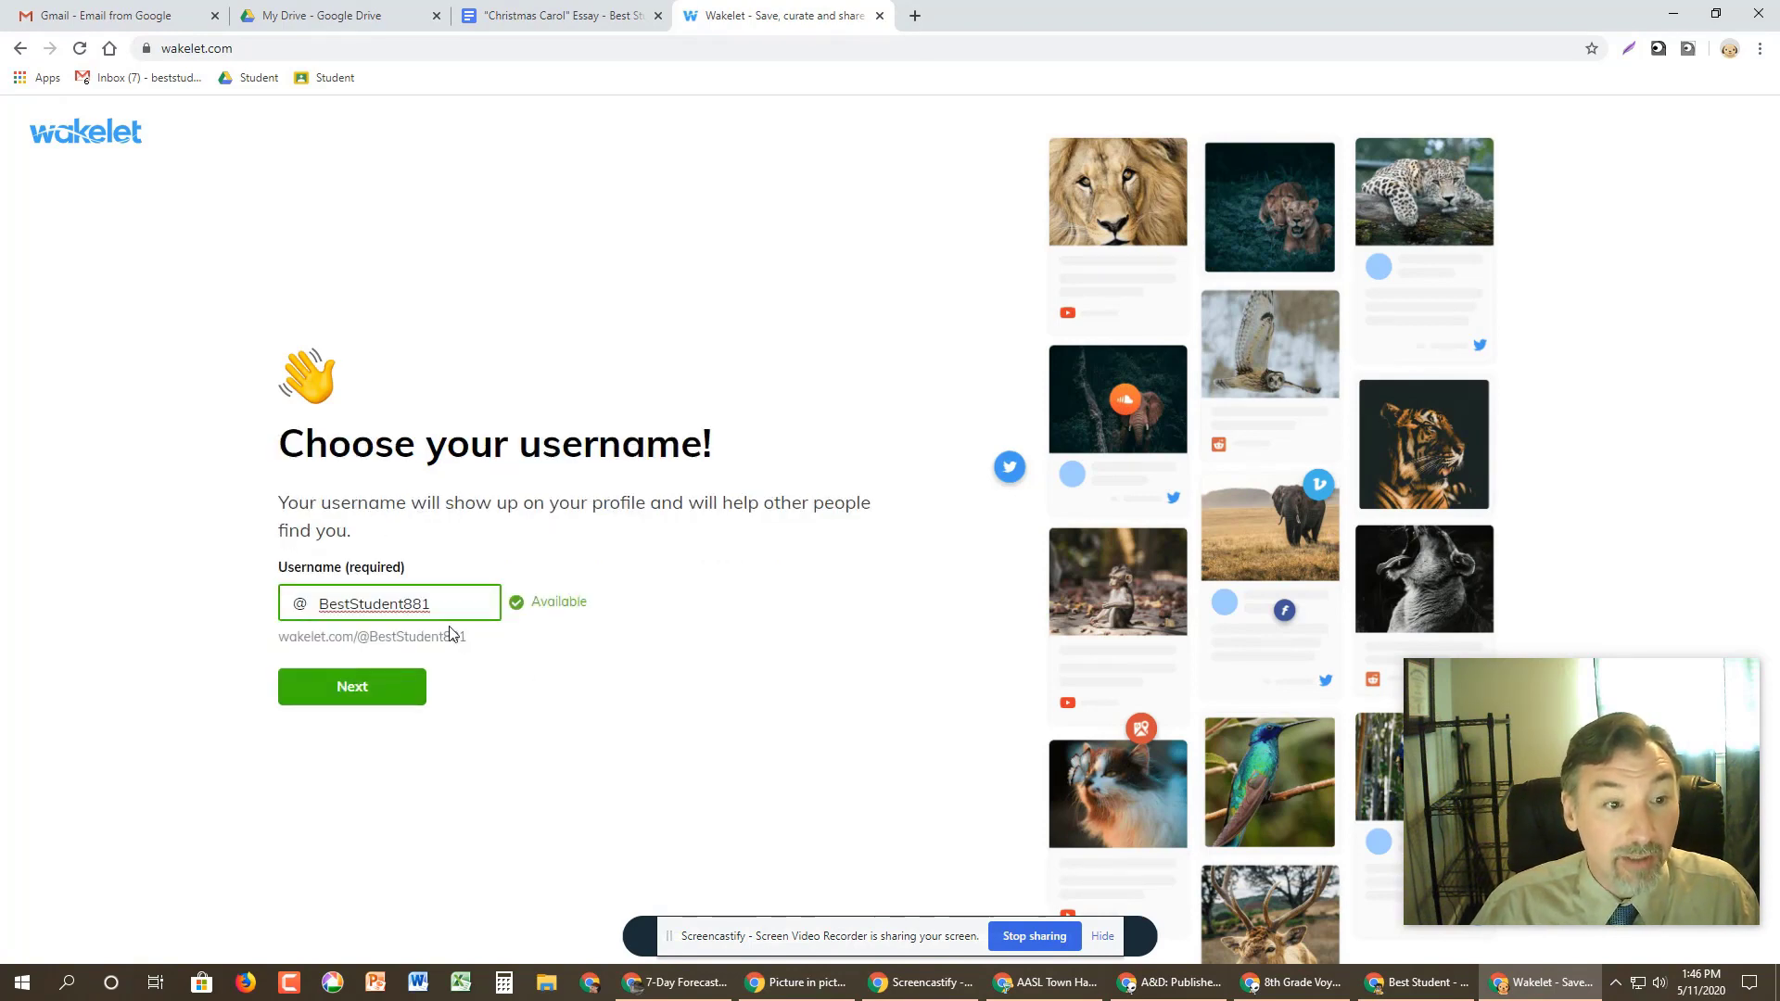
left_click(375, 683)
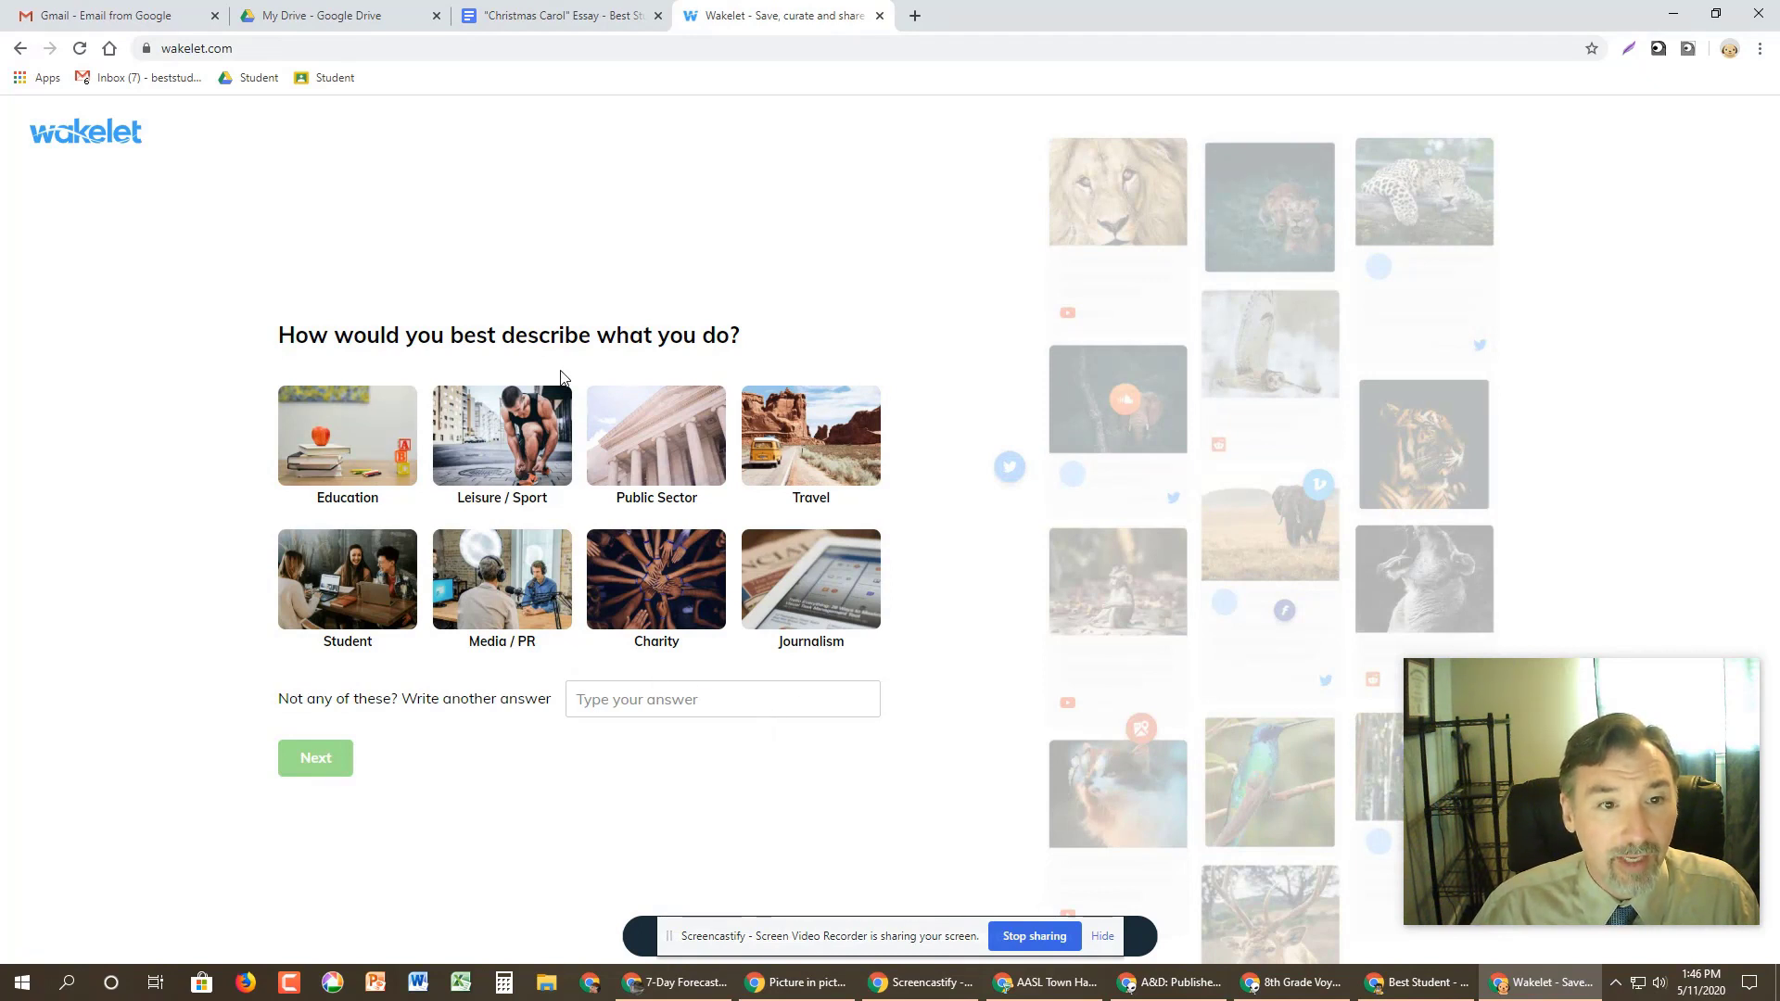
- Describe the occupation as Student, pick Art & Culture and Business as interests, and finish the profile setup
left_click(350, 420)
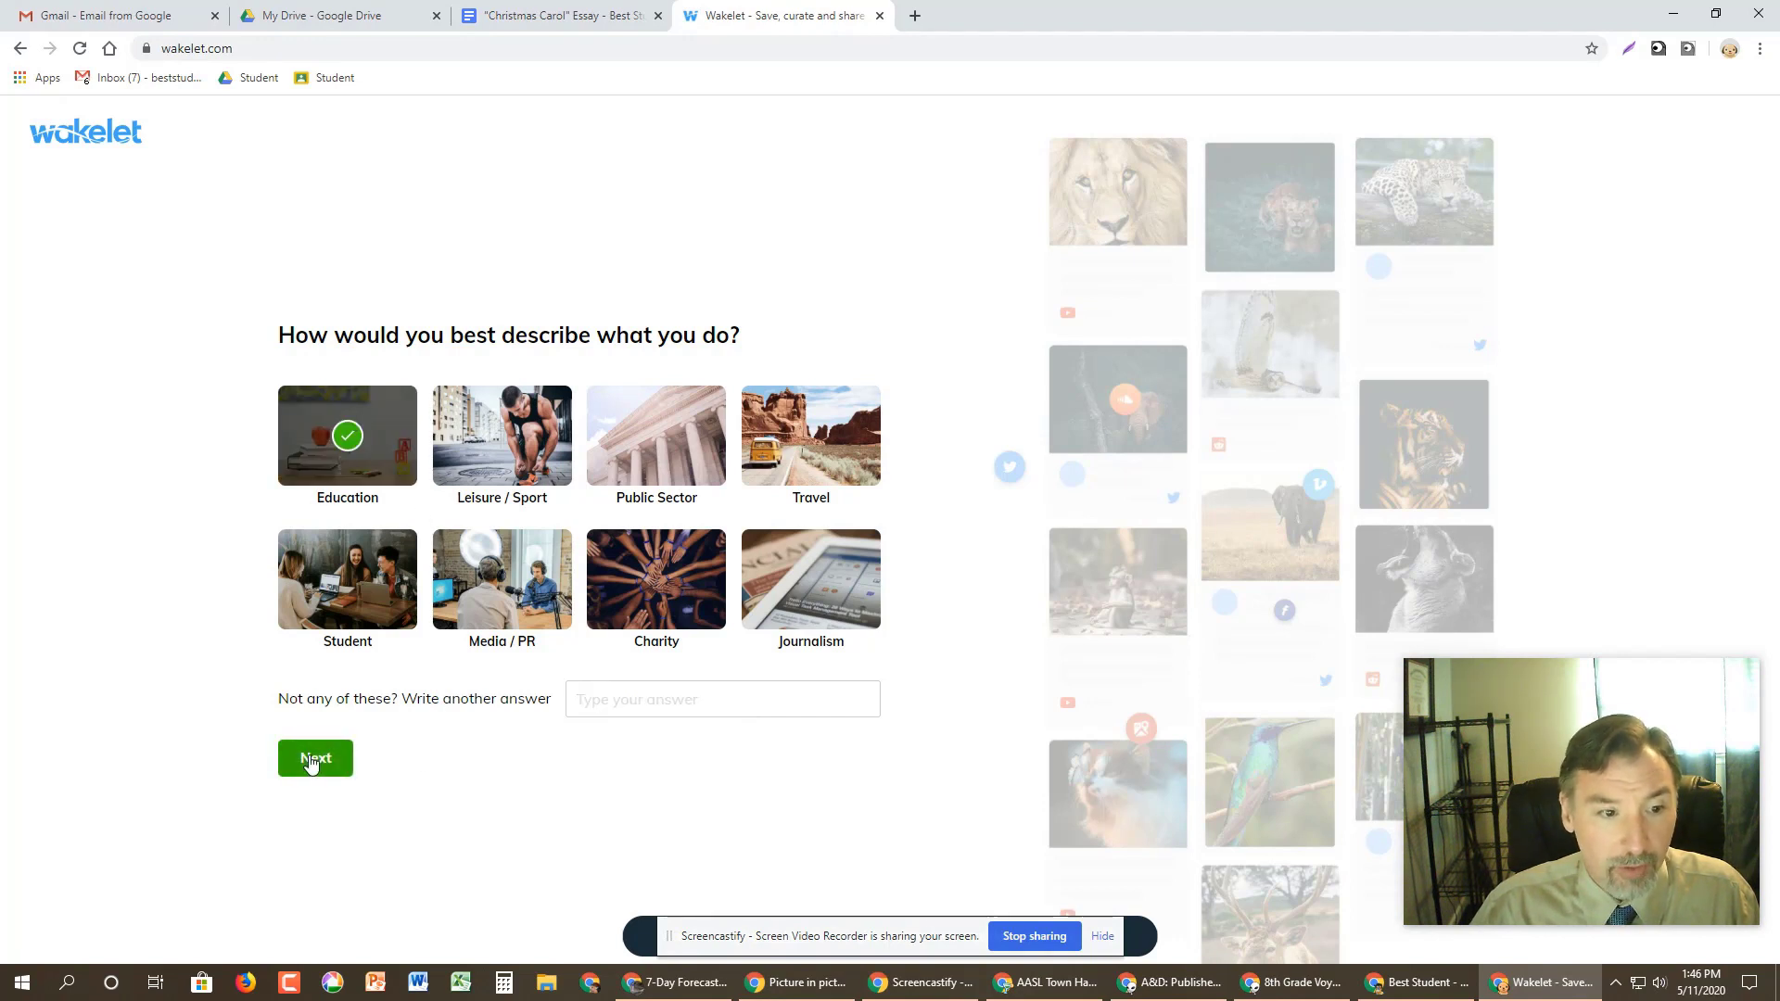
left_click(350, 601)
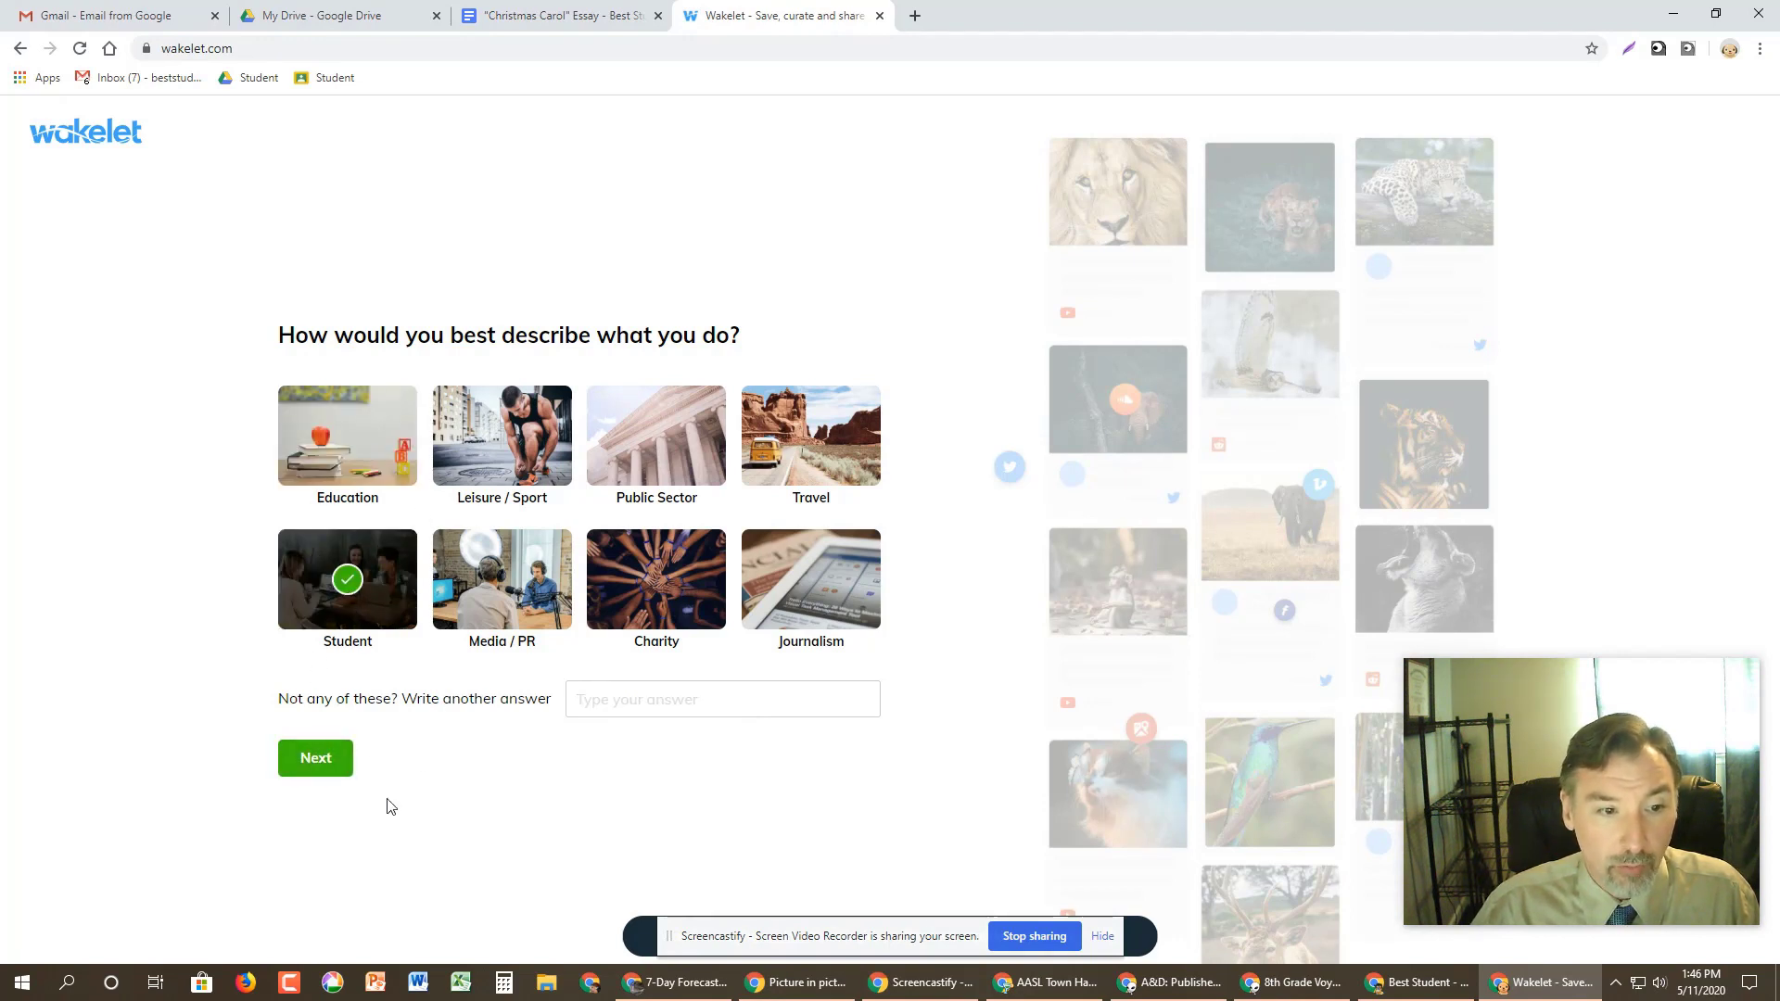
left_click(316, 757)
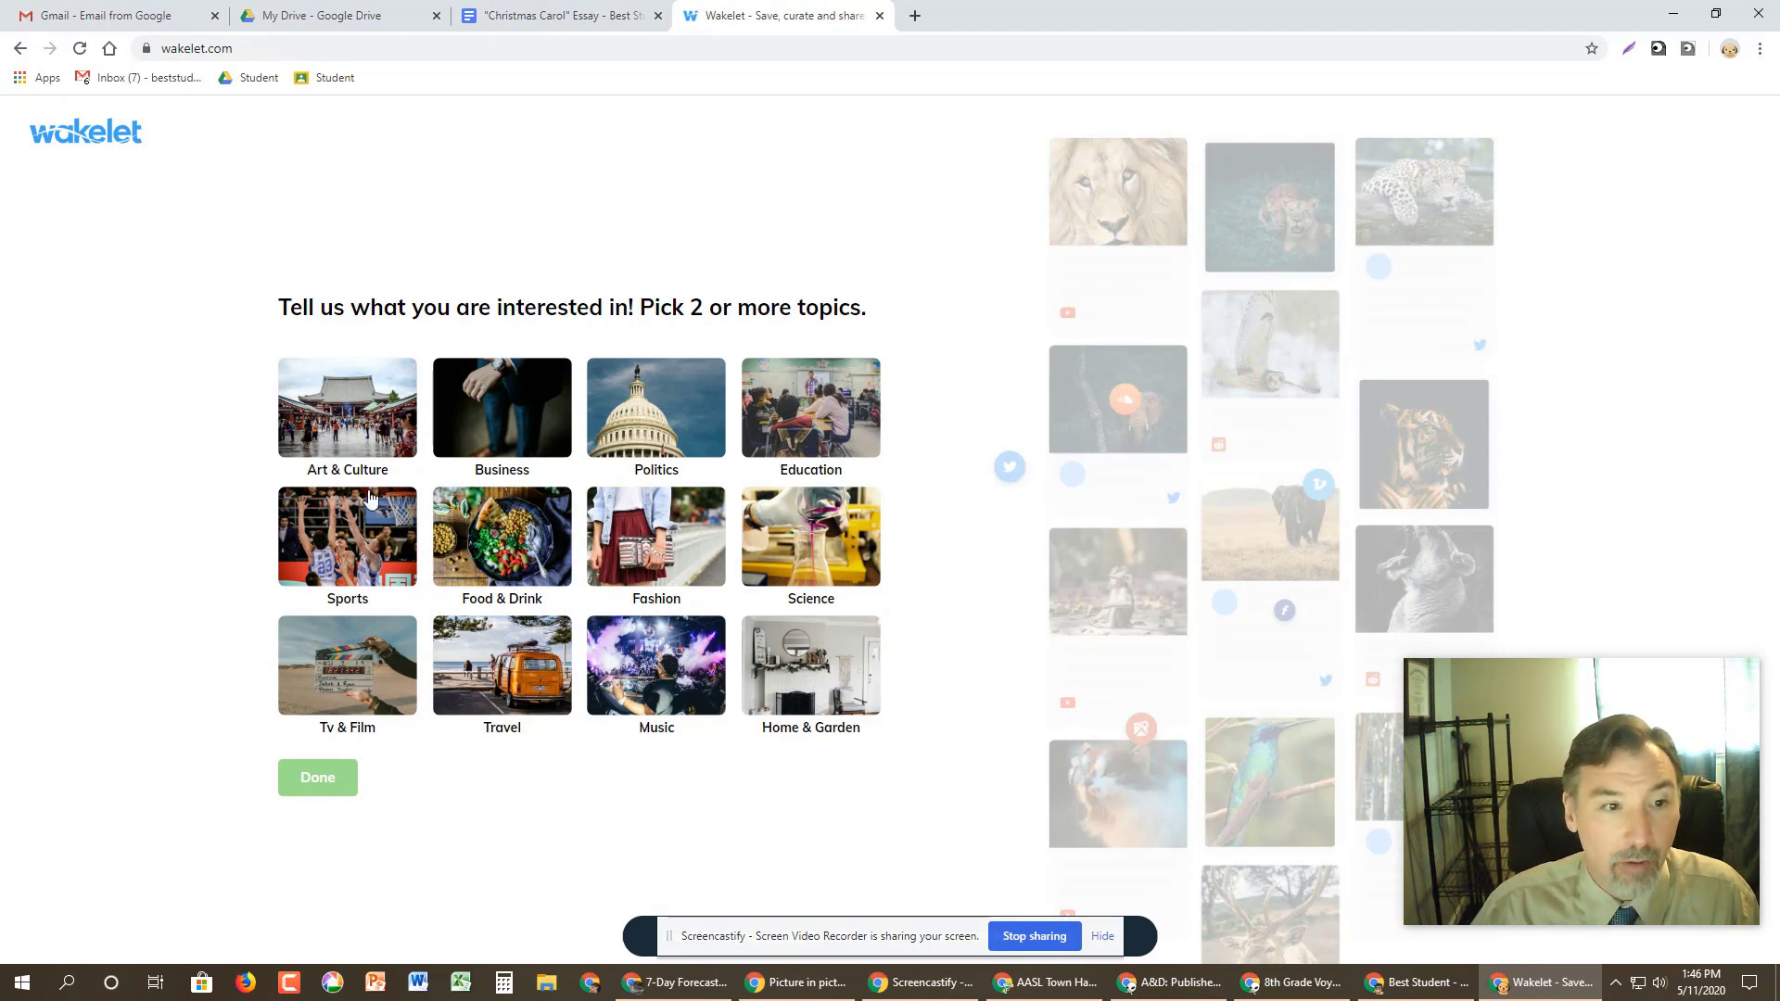
left_click(352, 397)
left_click(498, 414)
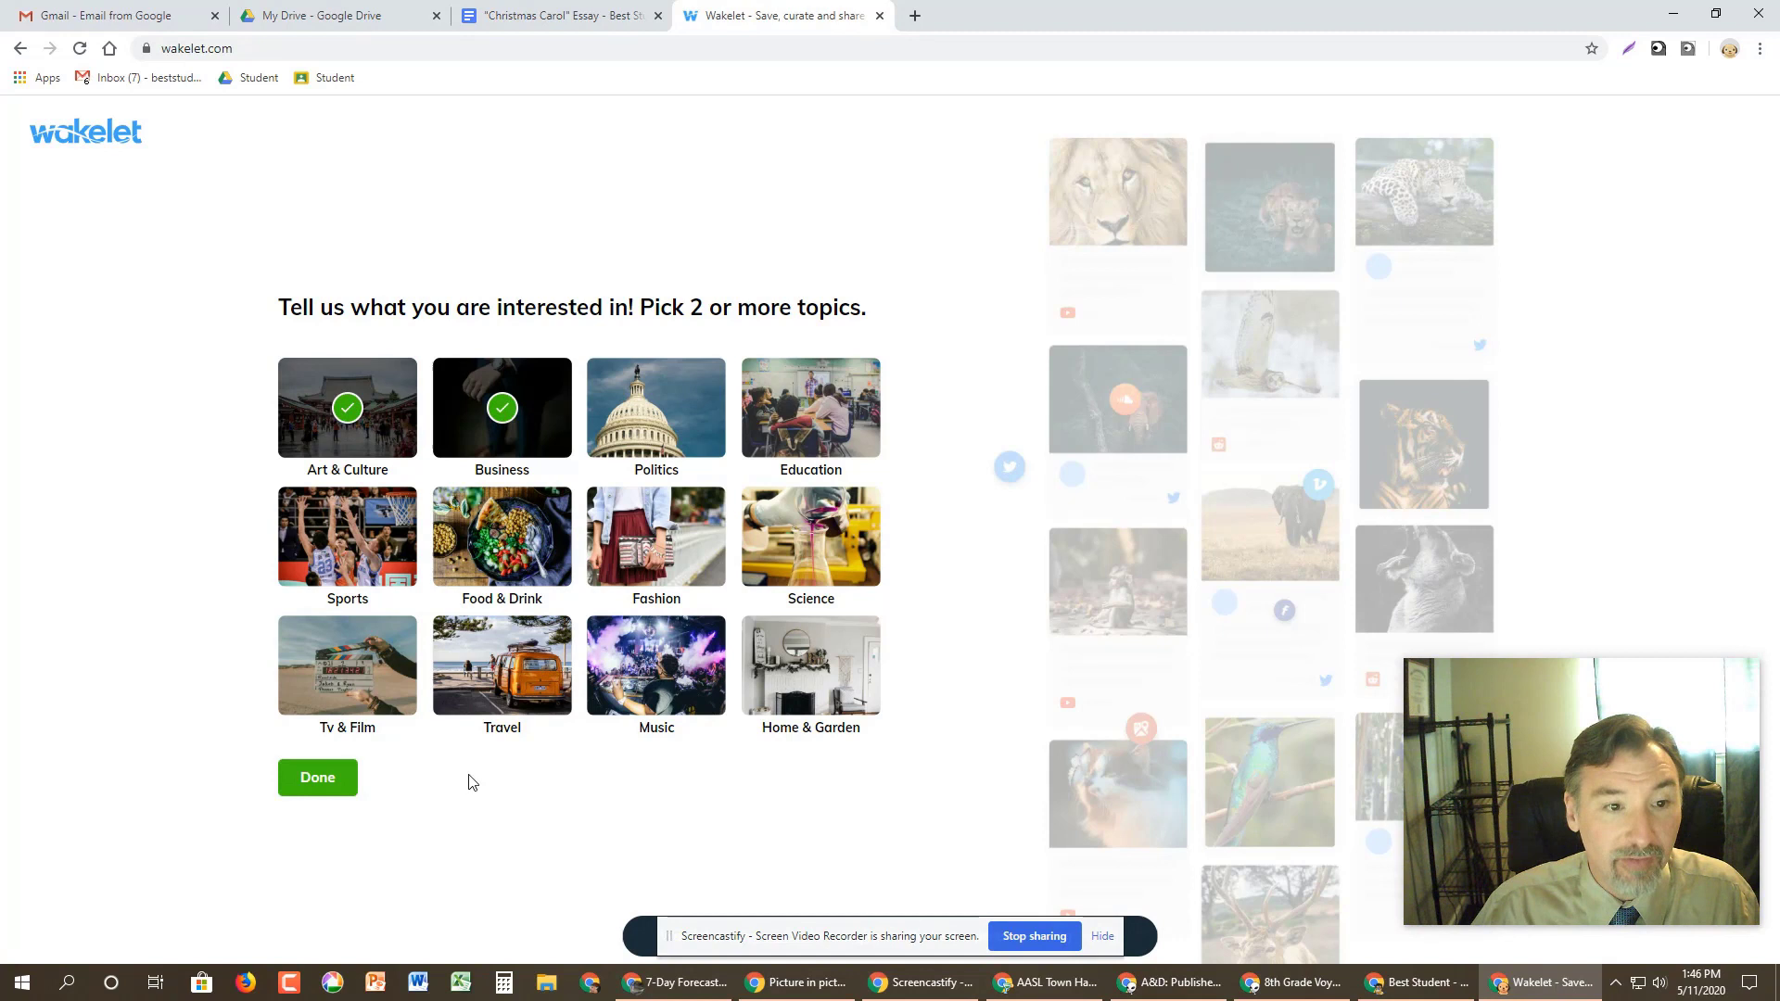
left_click(336, 779)
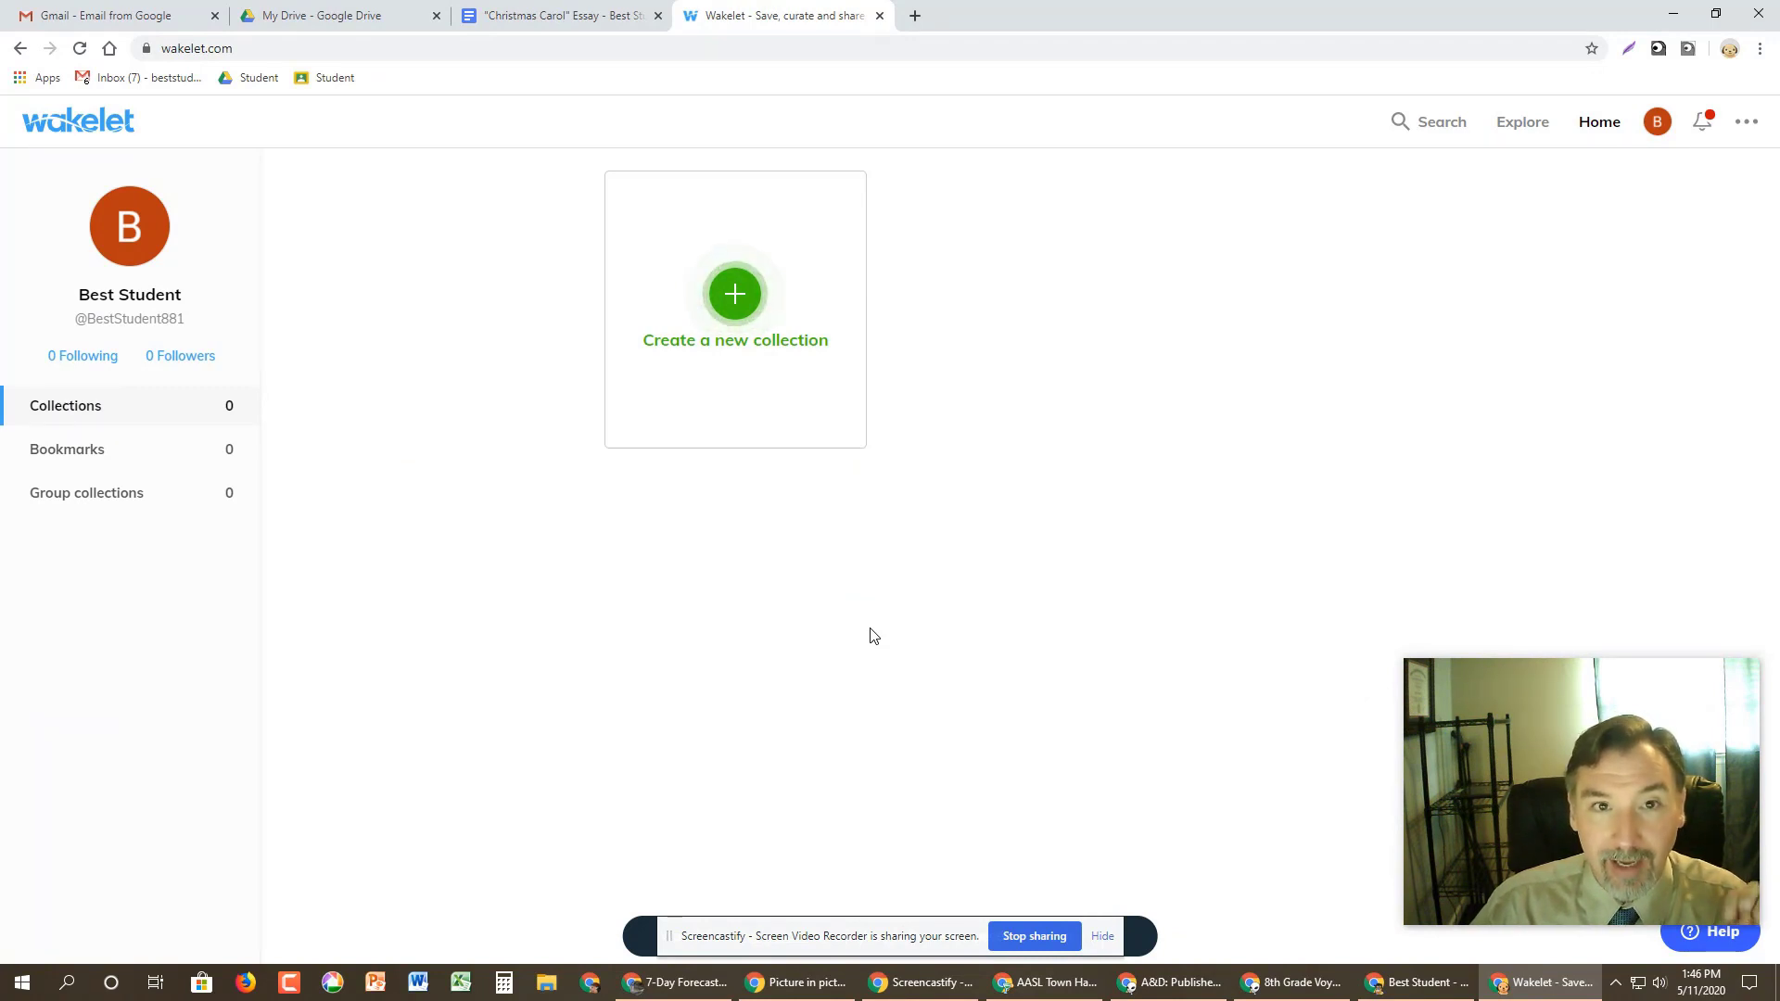
- Open wakelet.com in a new browser tab
left_click(918, 16)
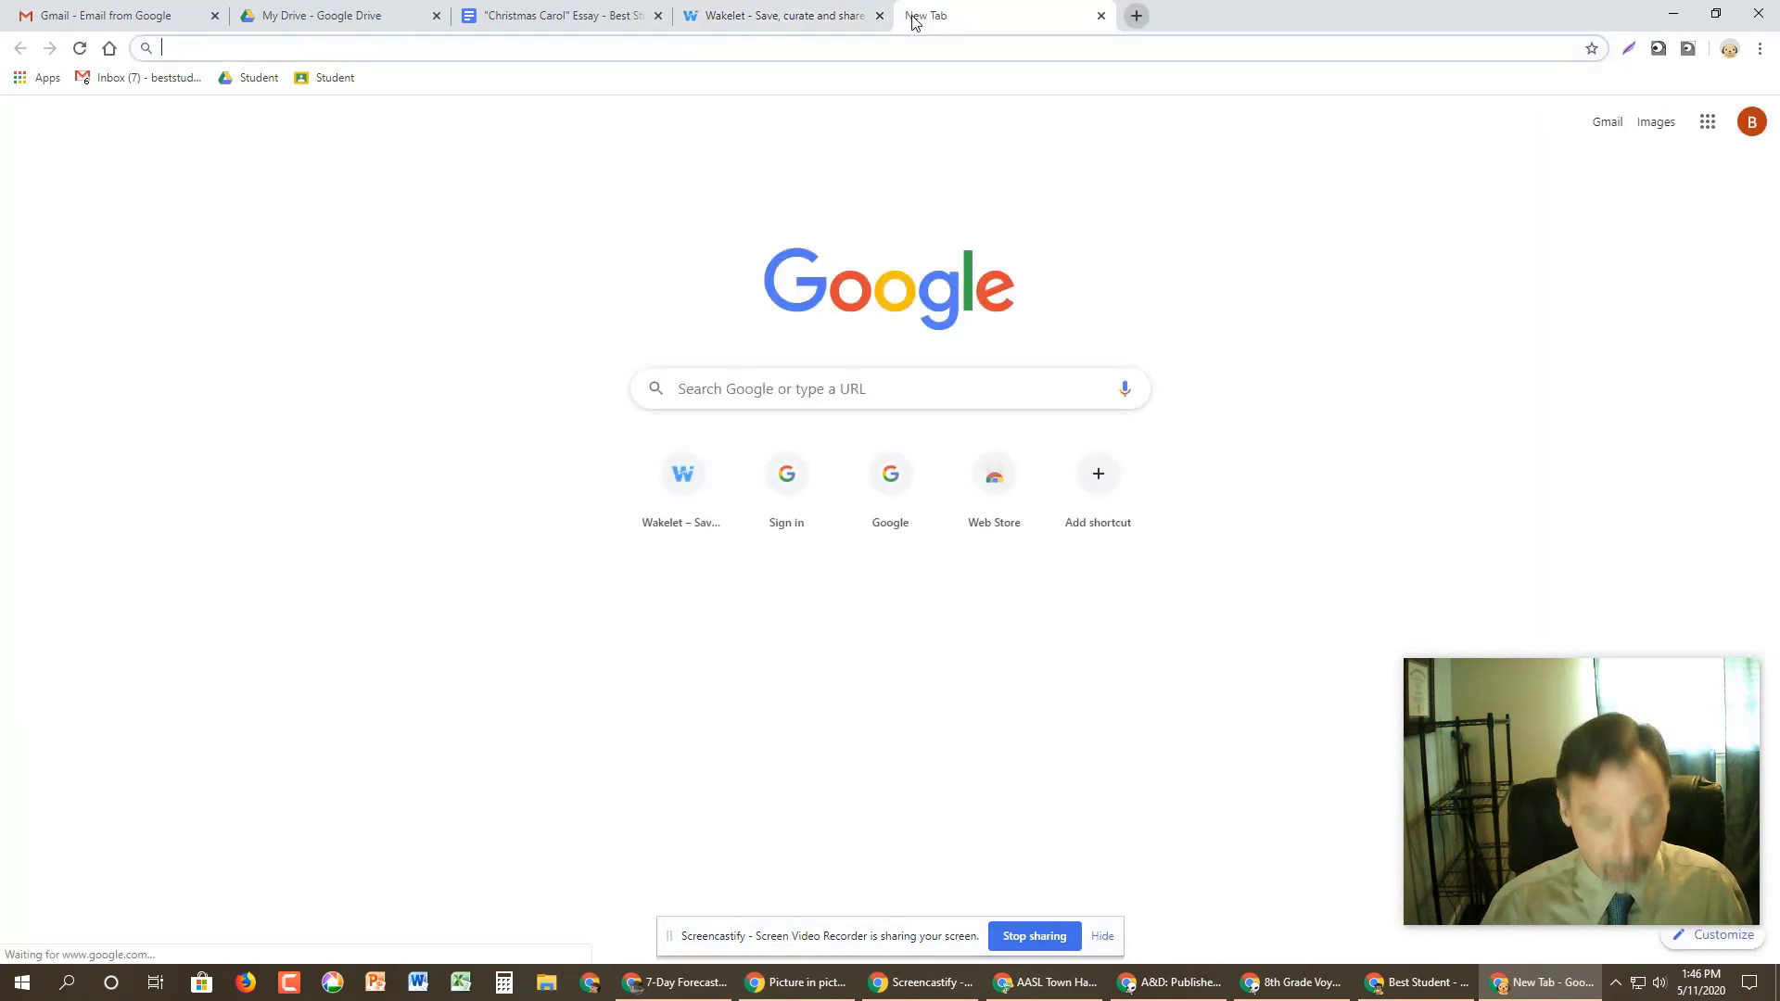
type("w")
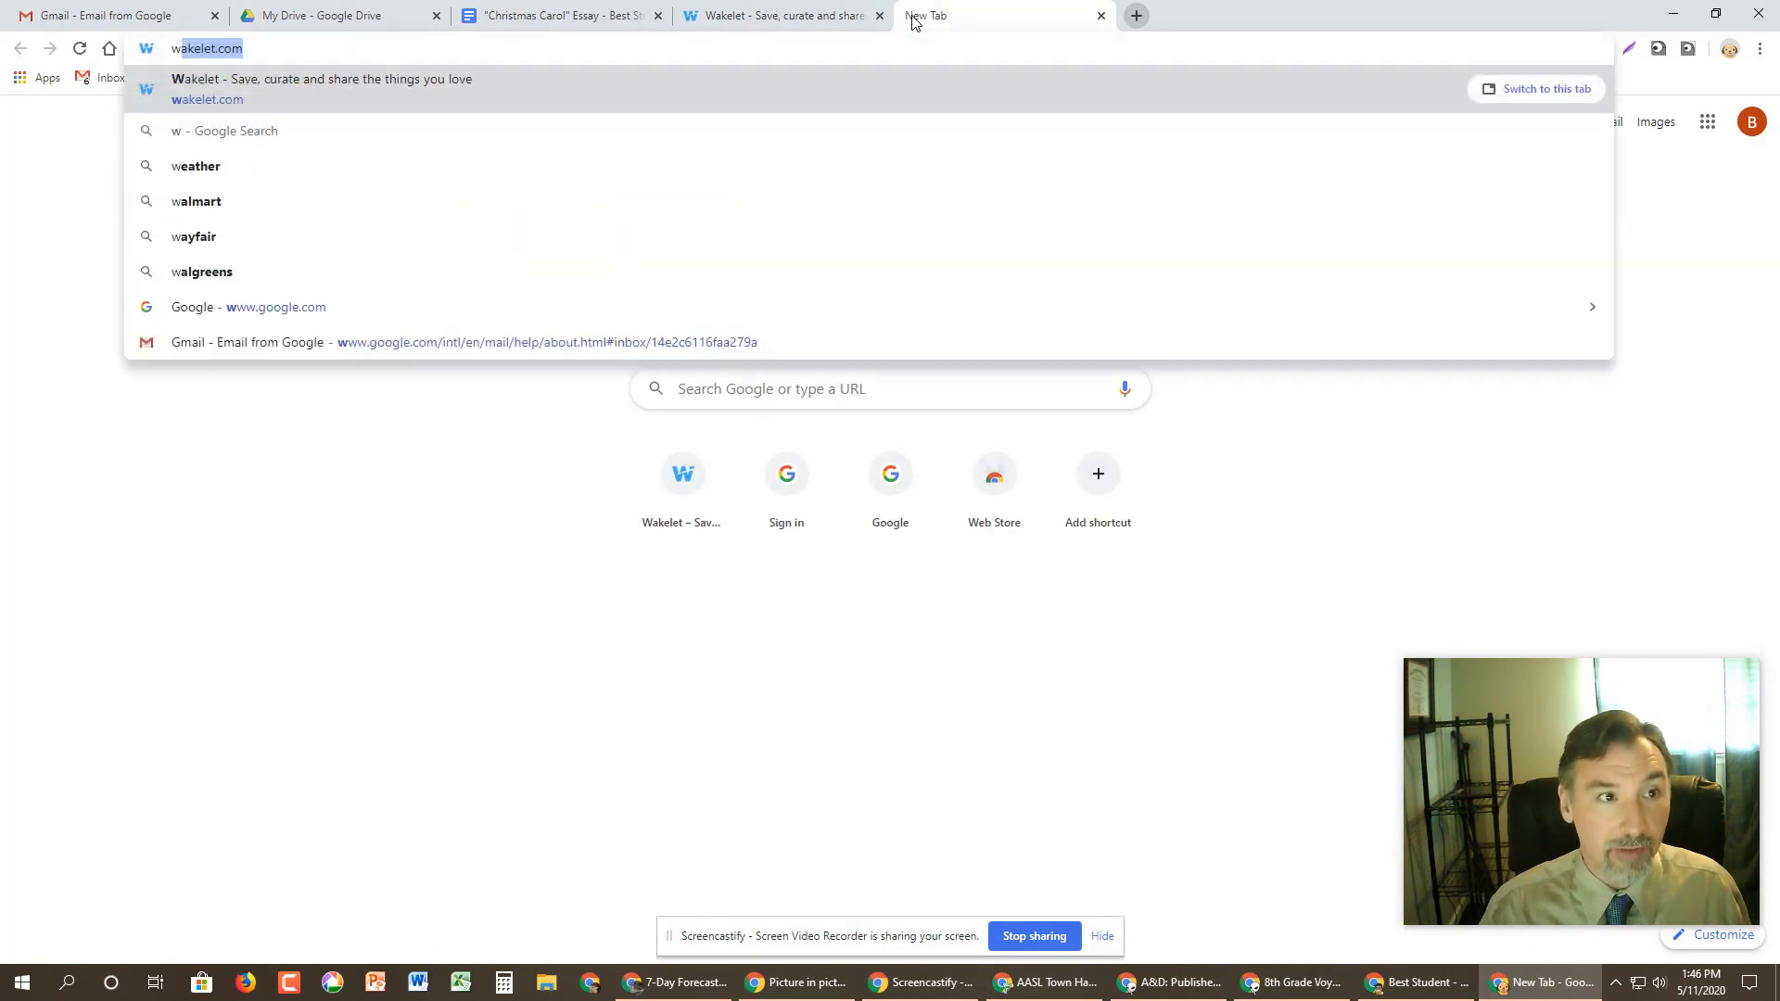
type("akelet.com")
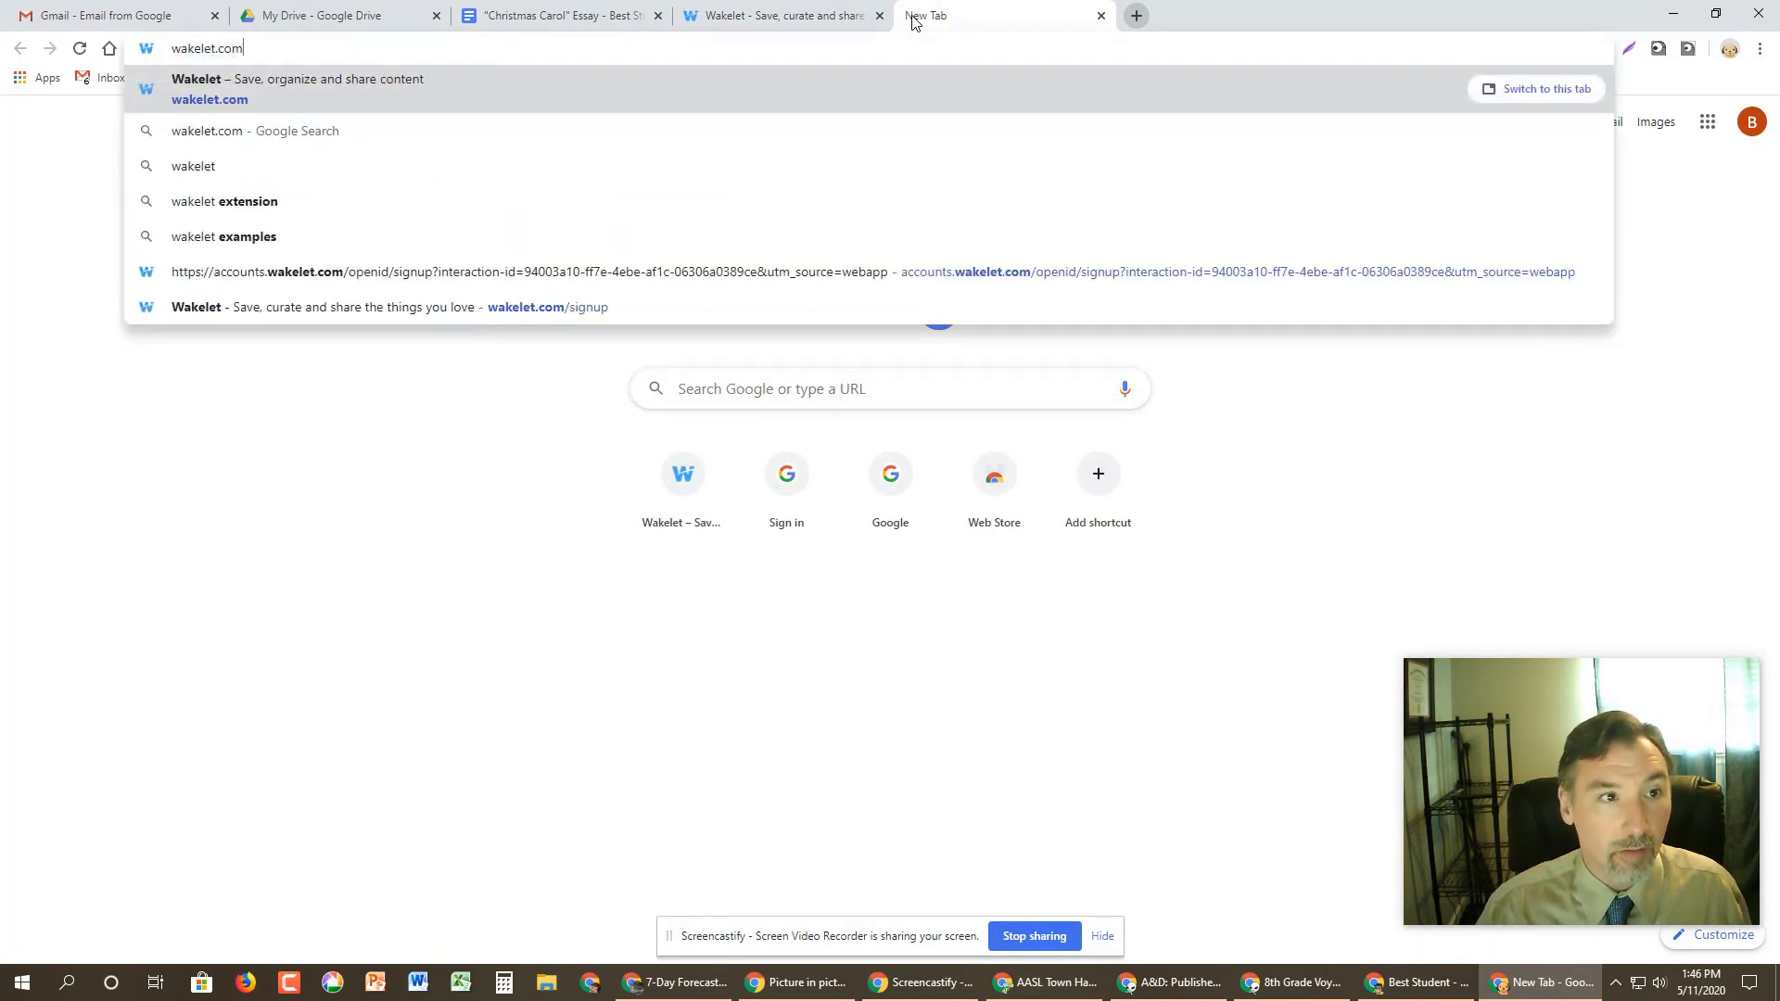
key("Return")
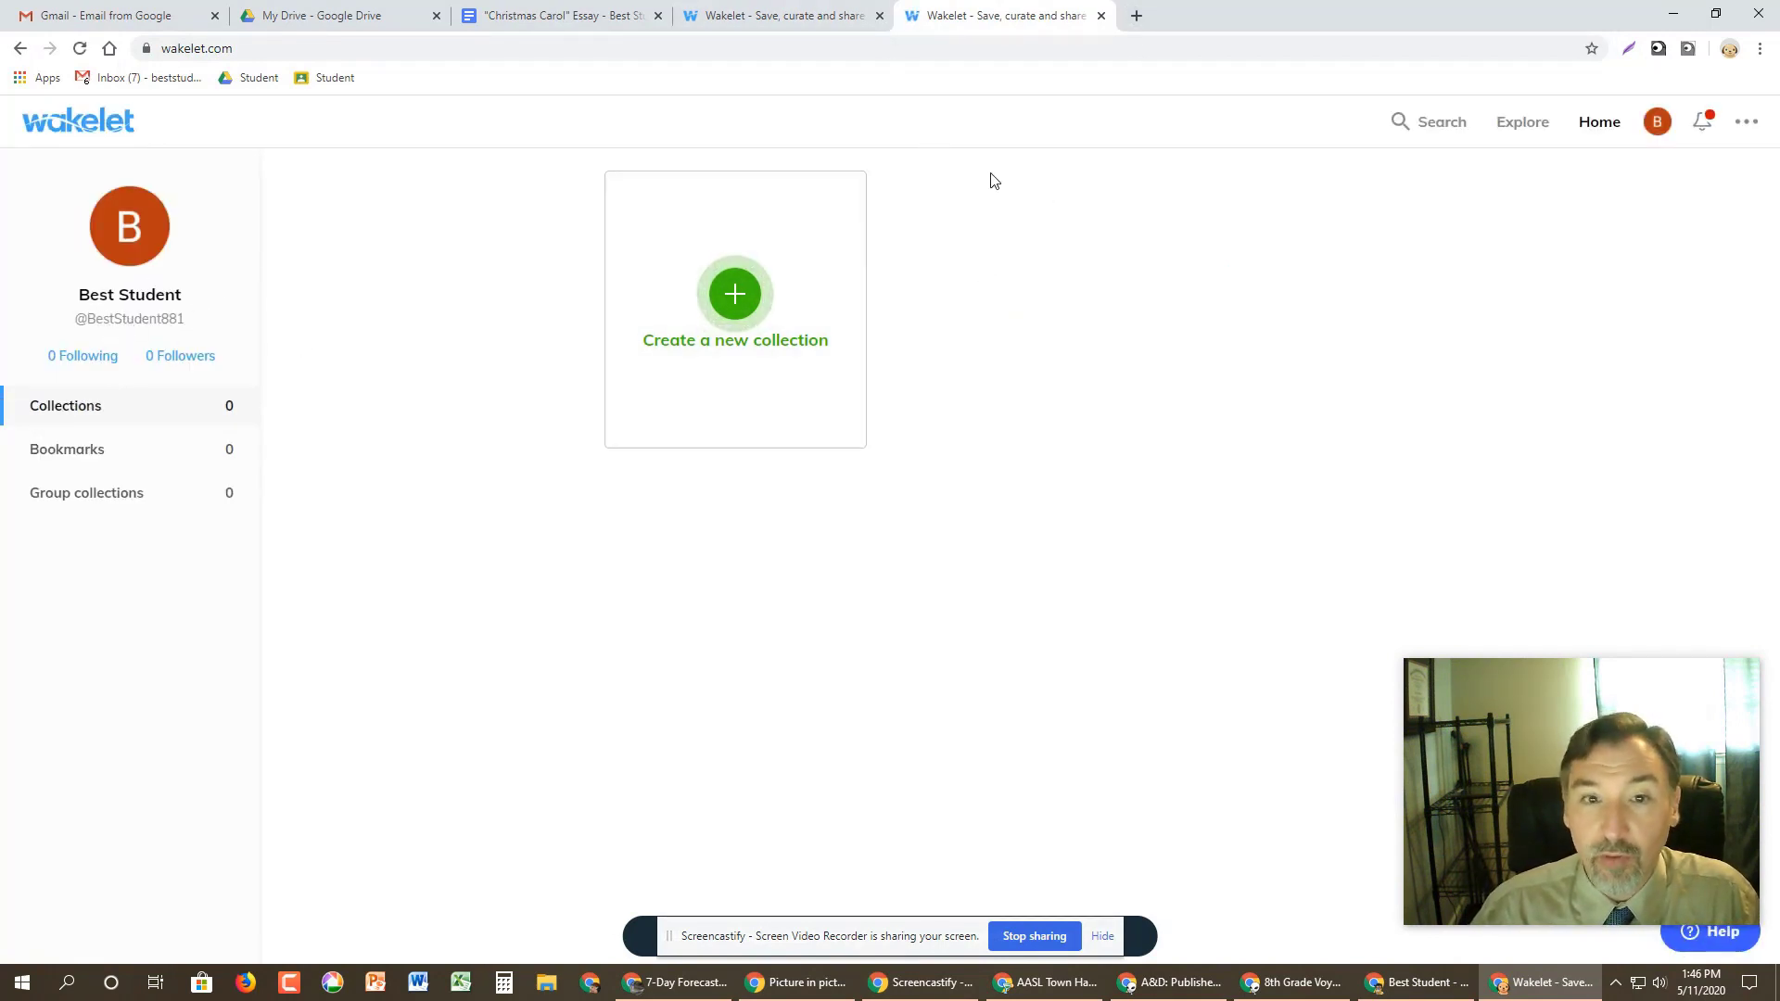
- Create a new collection and title it "Debate 2"
left_click(749, 302)
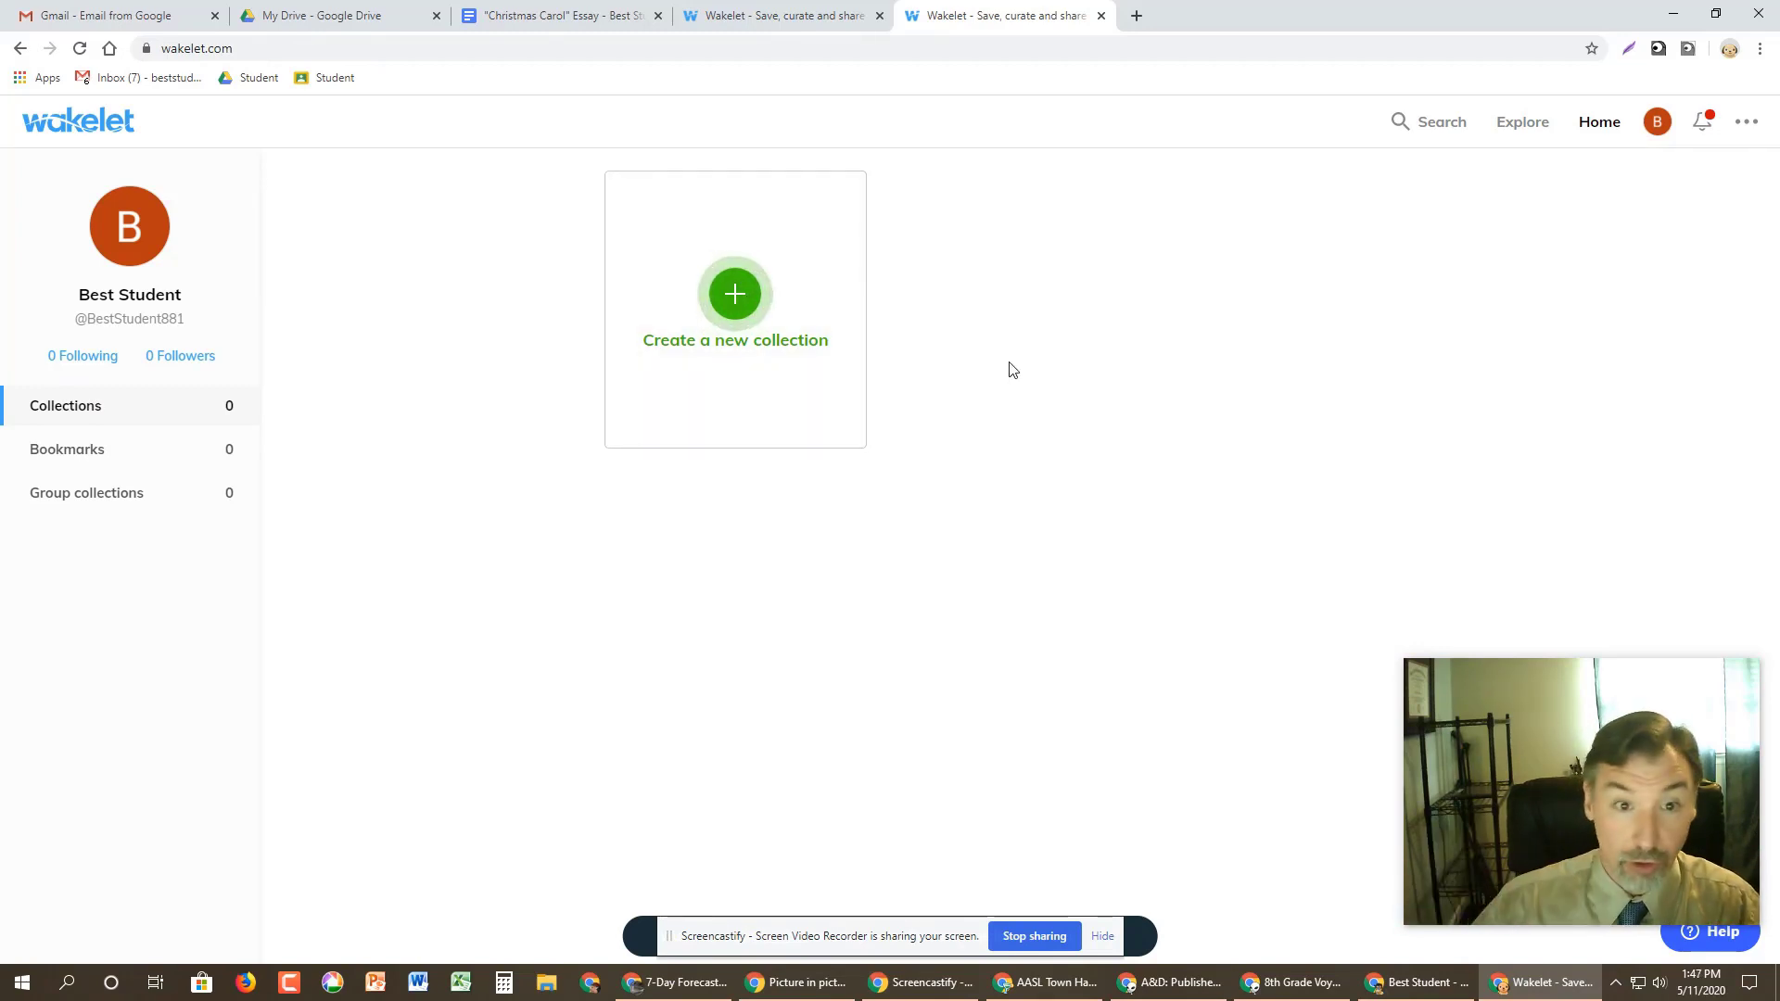
left_click(736, 294)
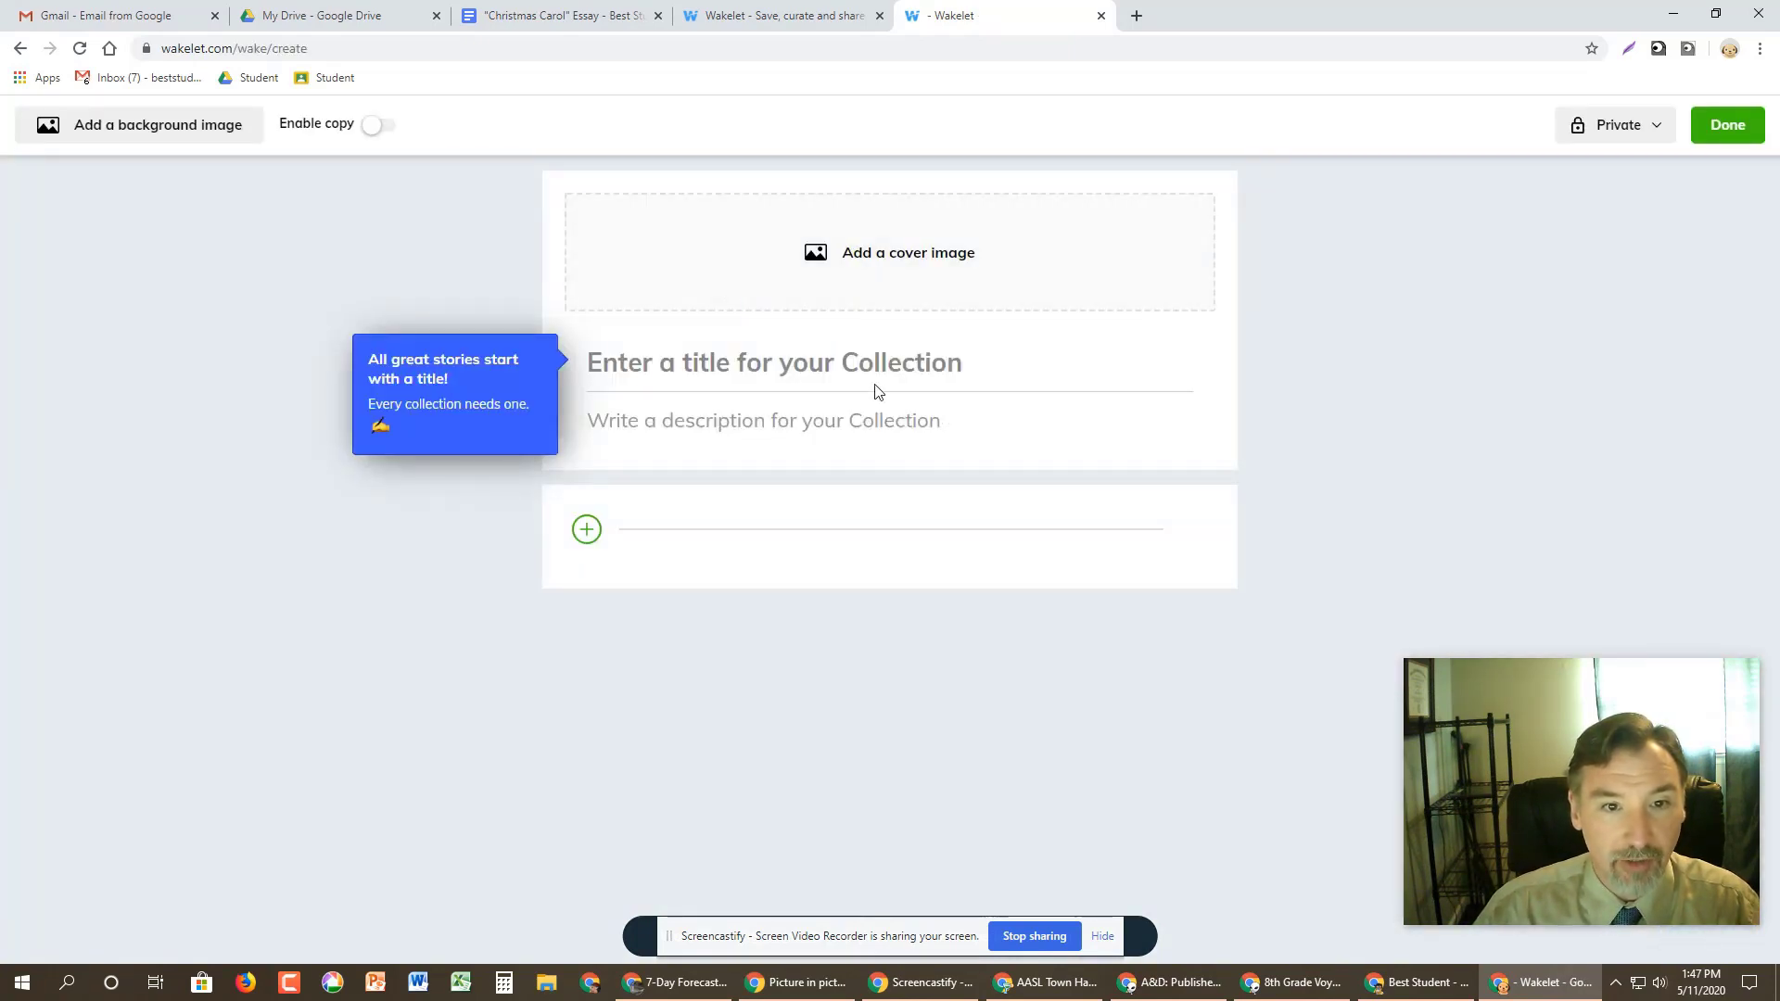
type("Deab")
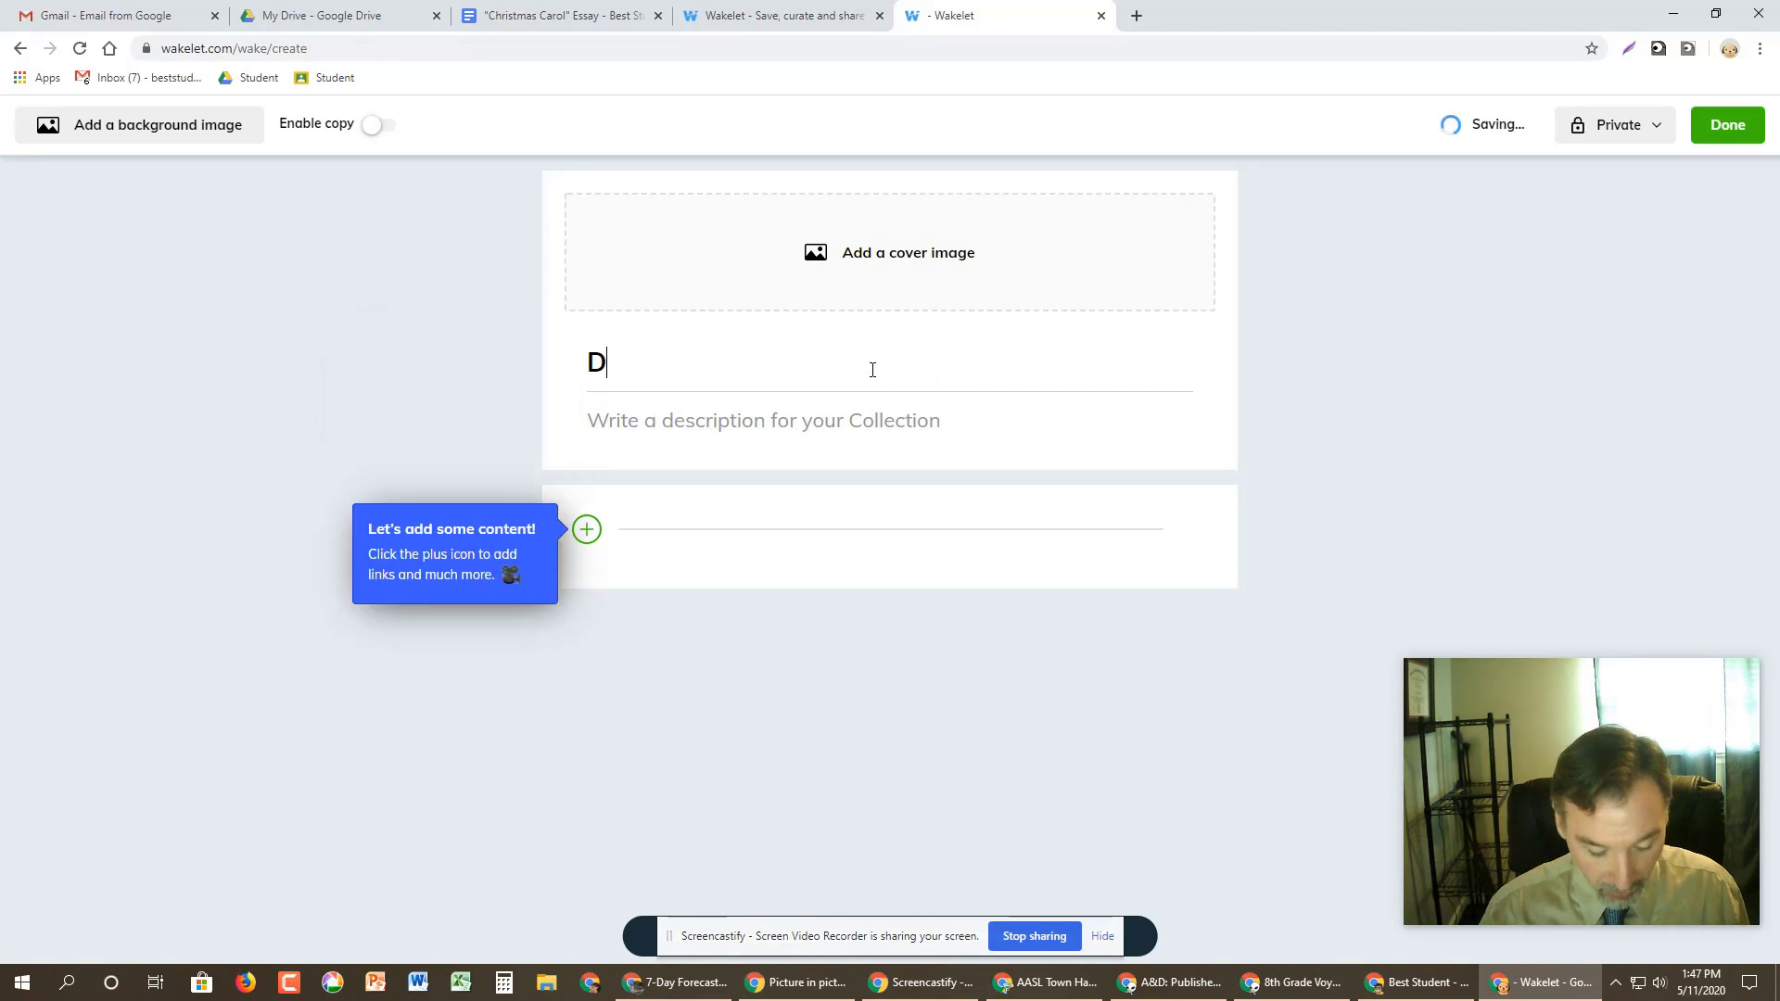
key("BackSpace")
key("BackSpace")
type("bate 2")
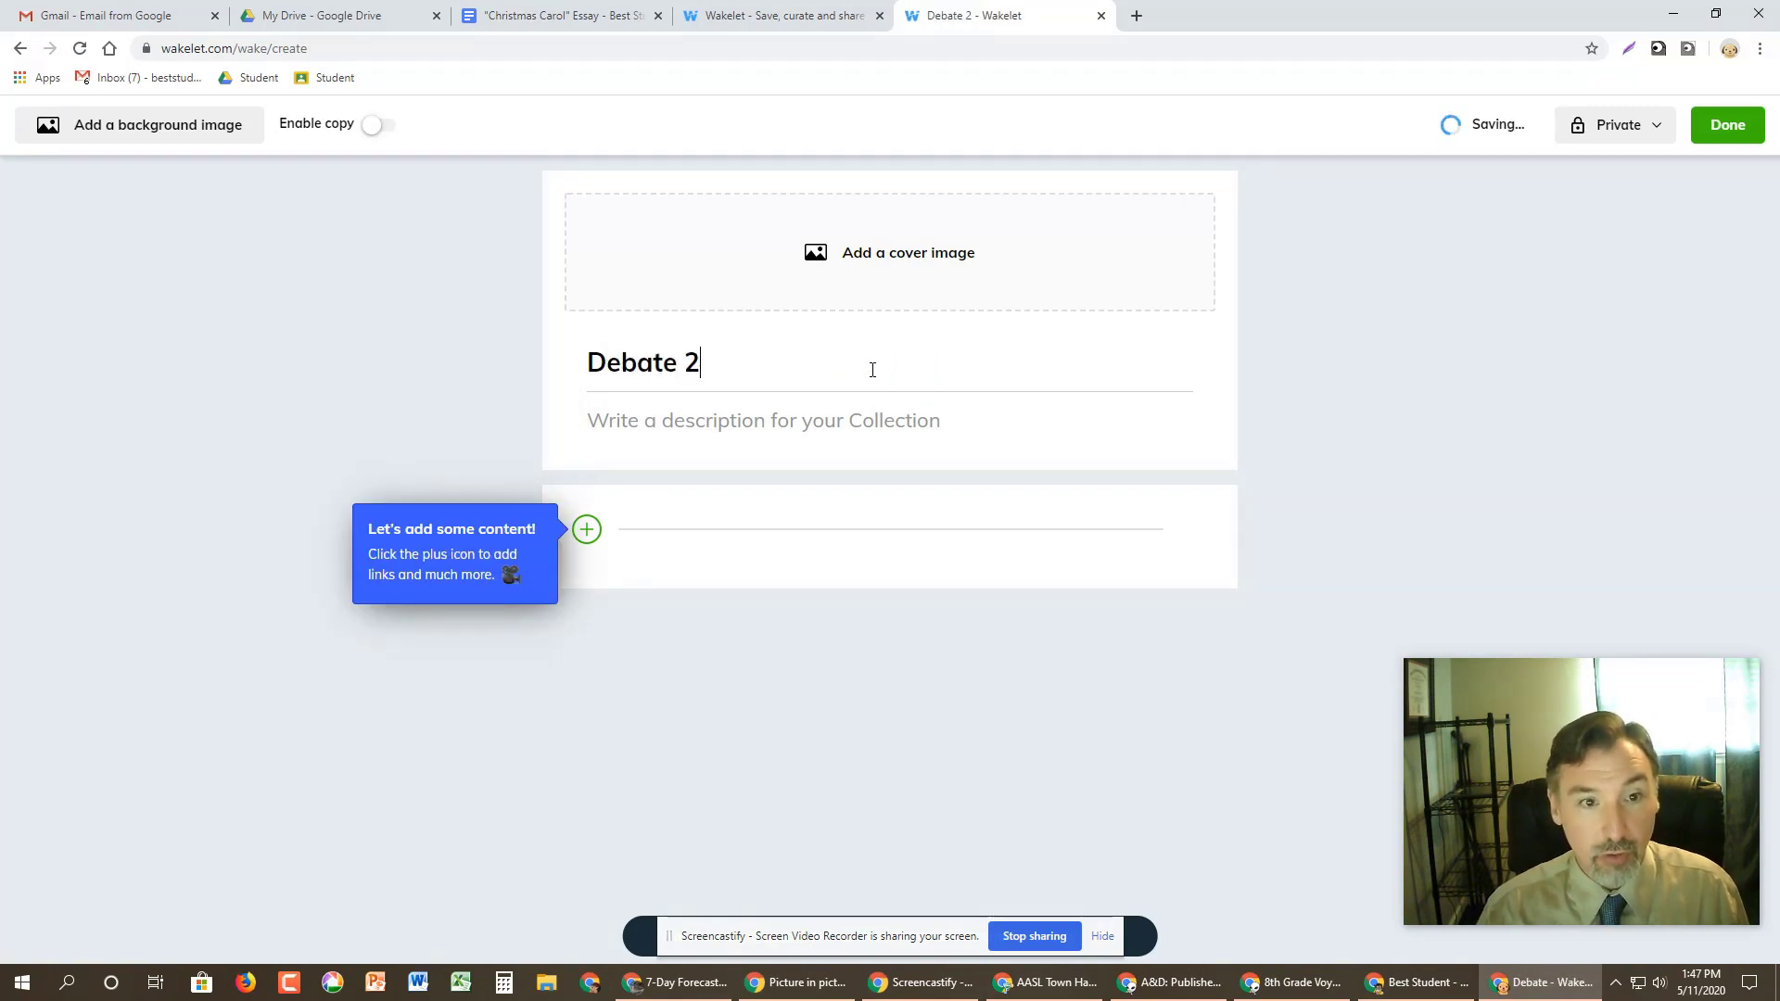
- Enter the collection description "This is info to help me with my debate."
left_click(872, 420)
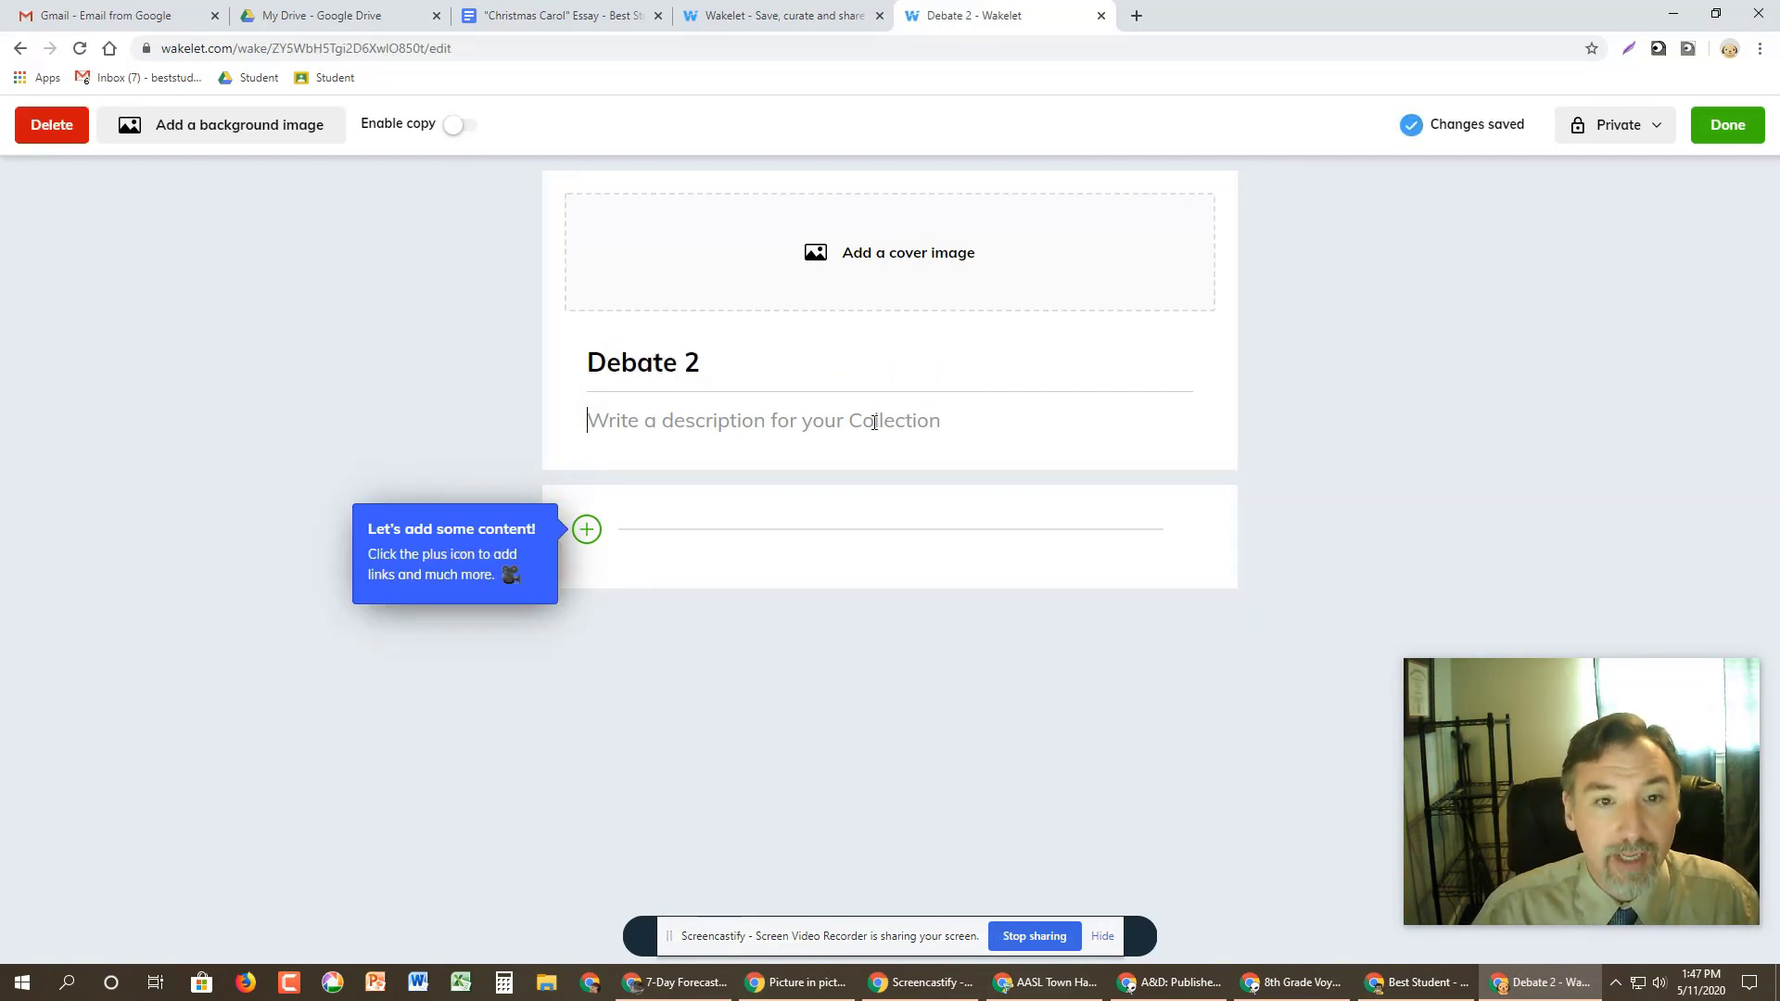
type("This ")
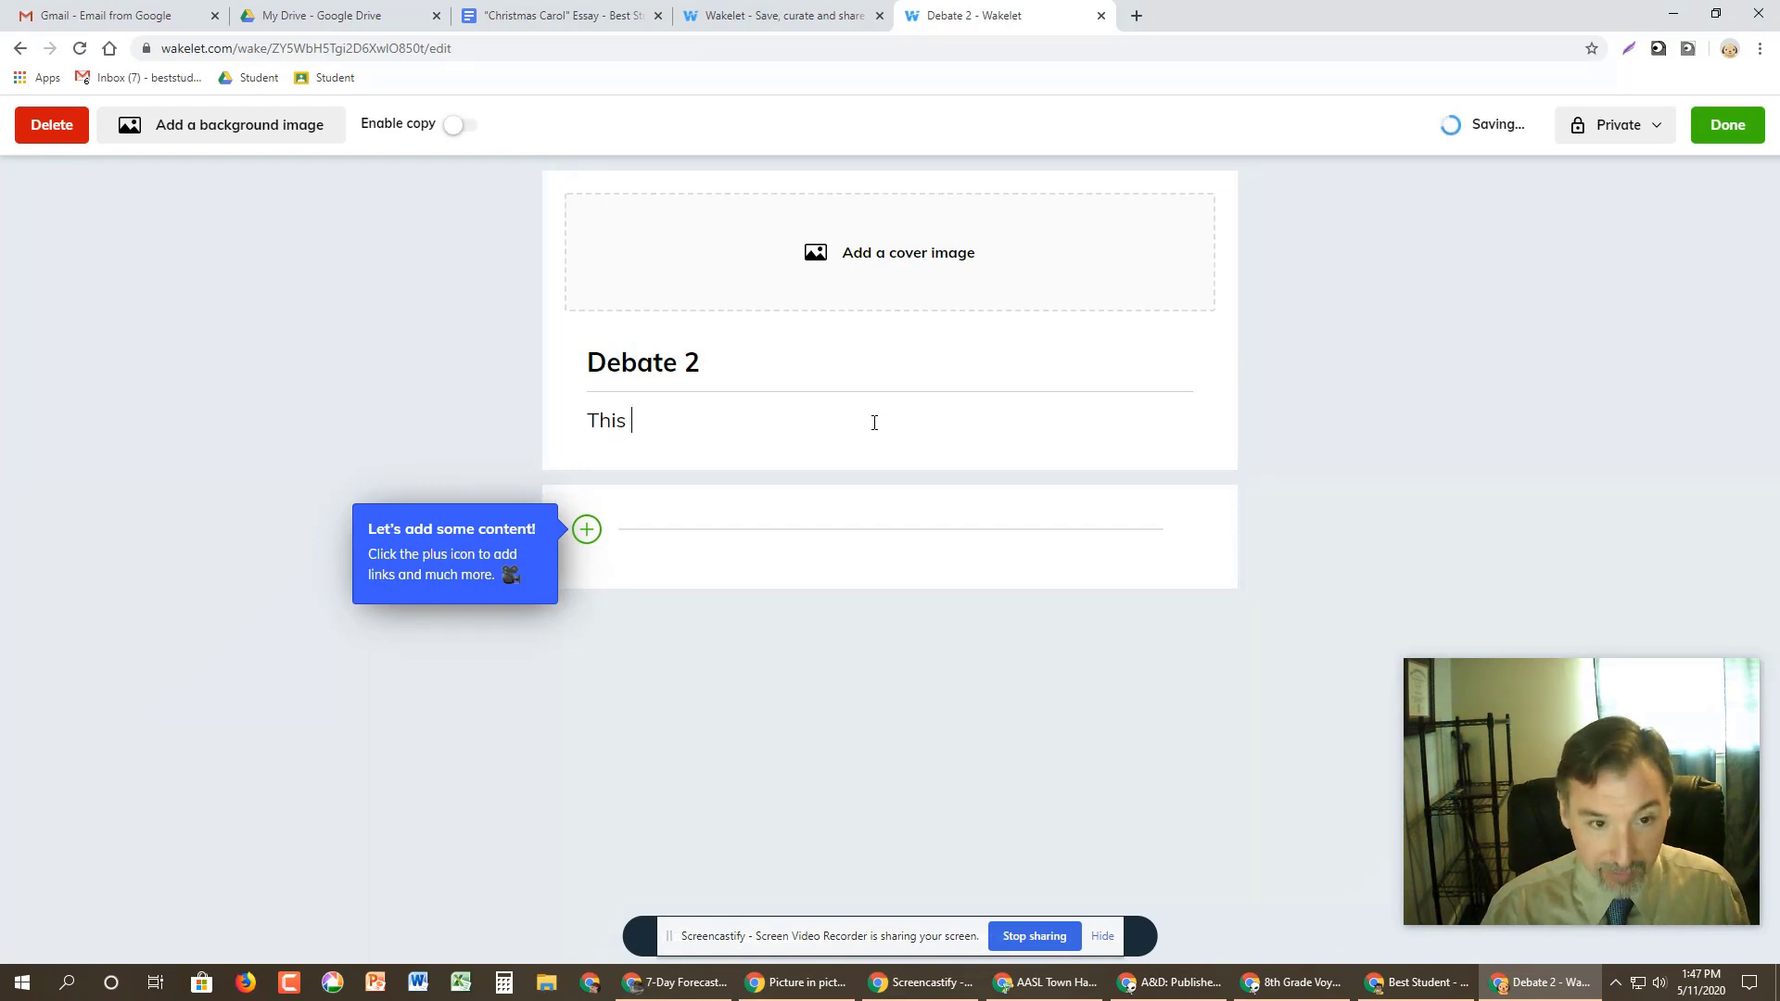
type("is info to help me wi")
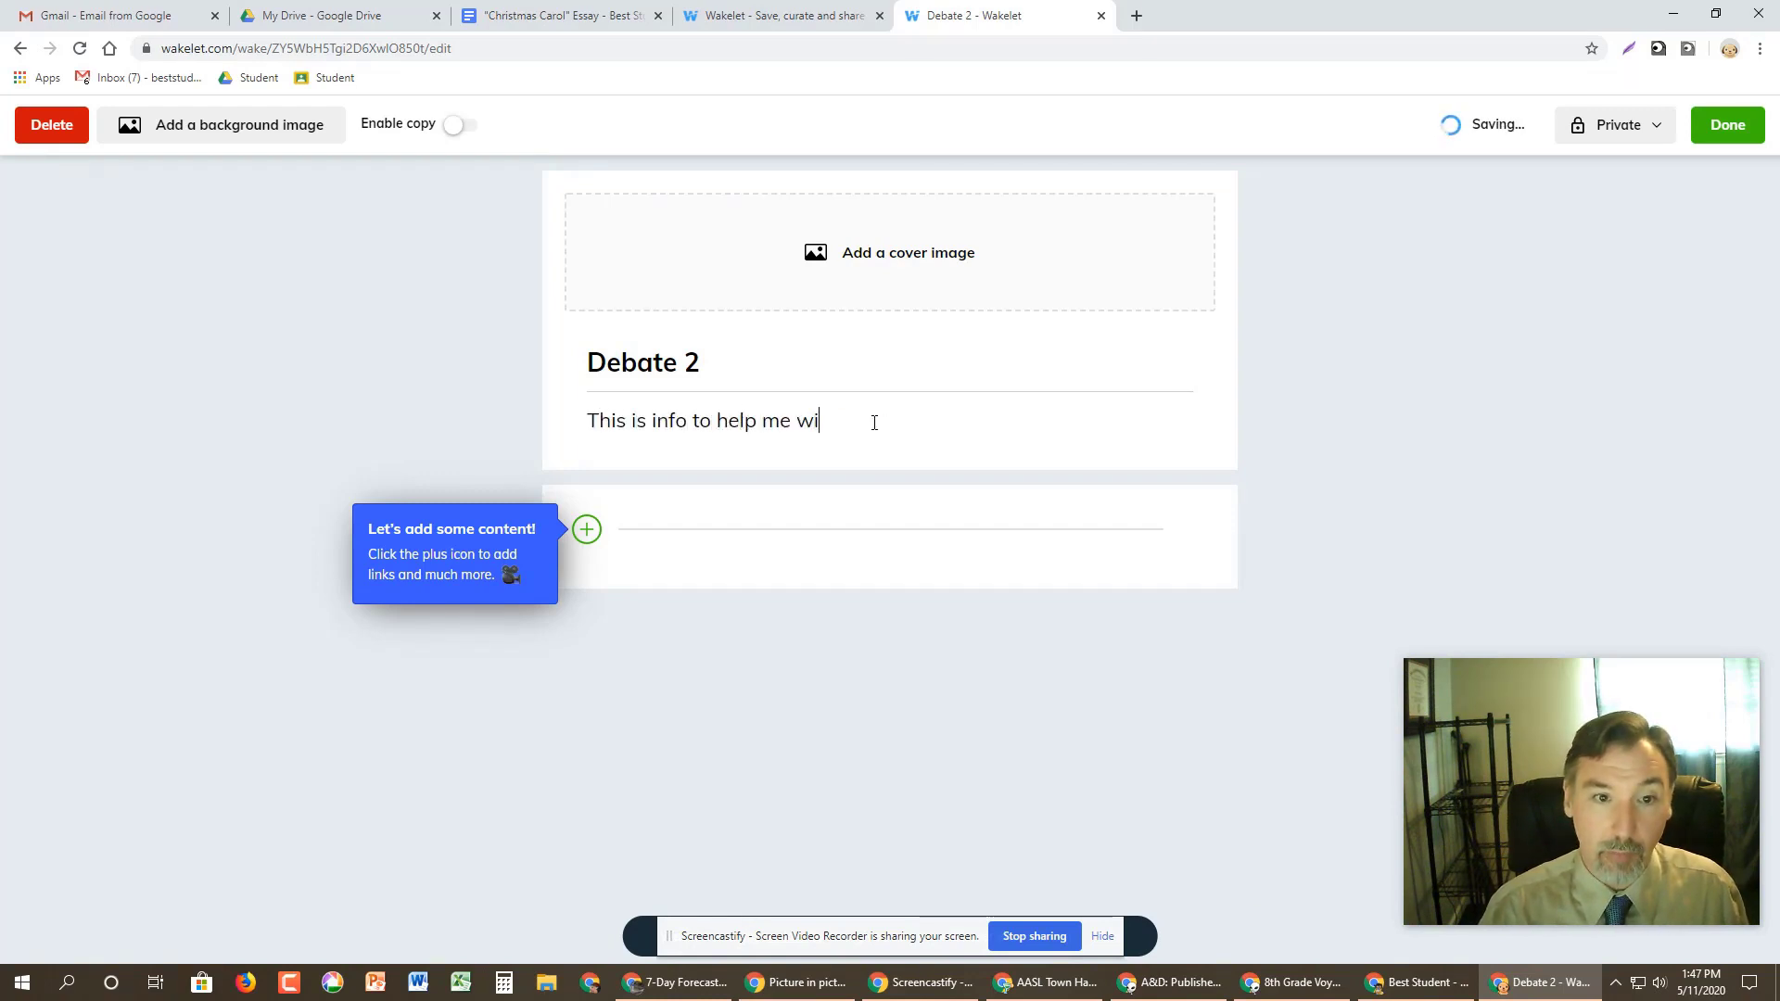
type("th my debate.")
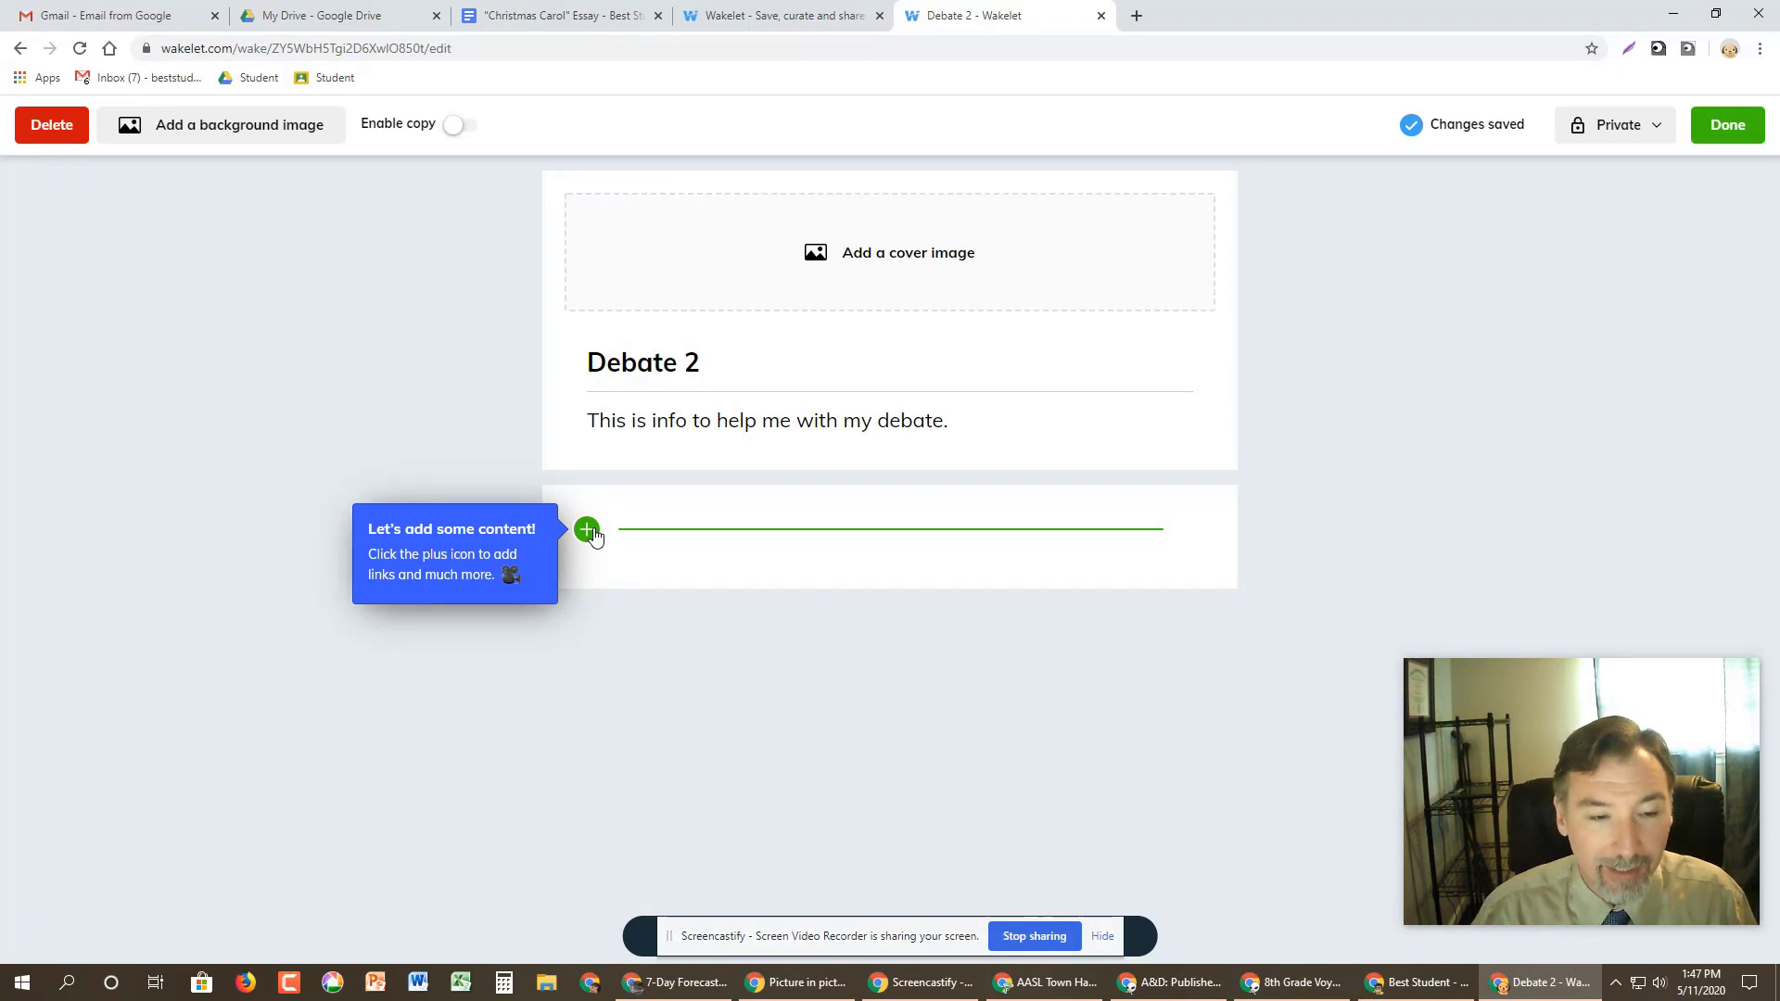
- Start adding a web address item to the collection and open dogonews.com in a new browser tab
left_click(588, 531)
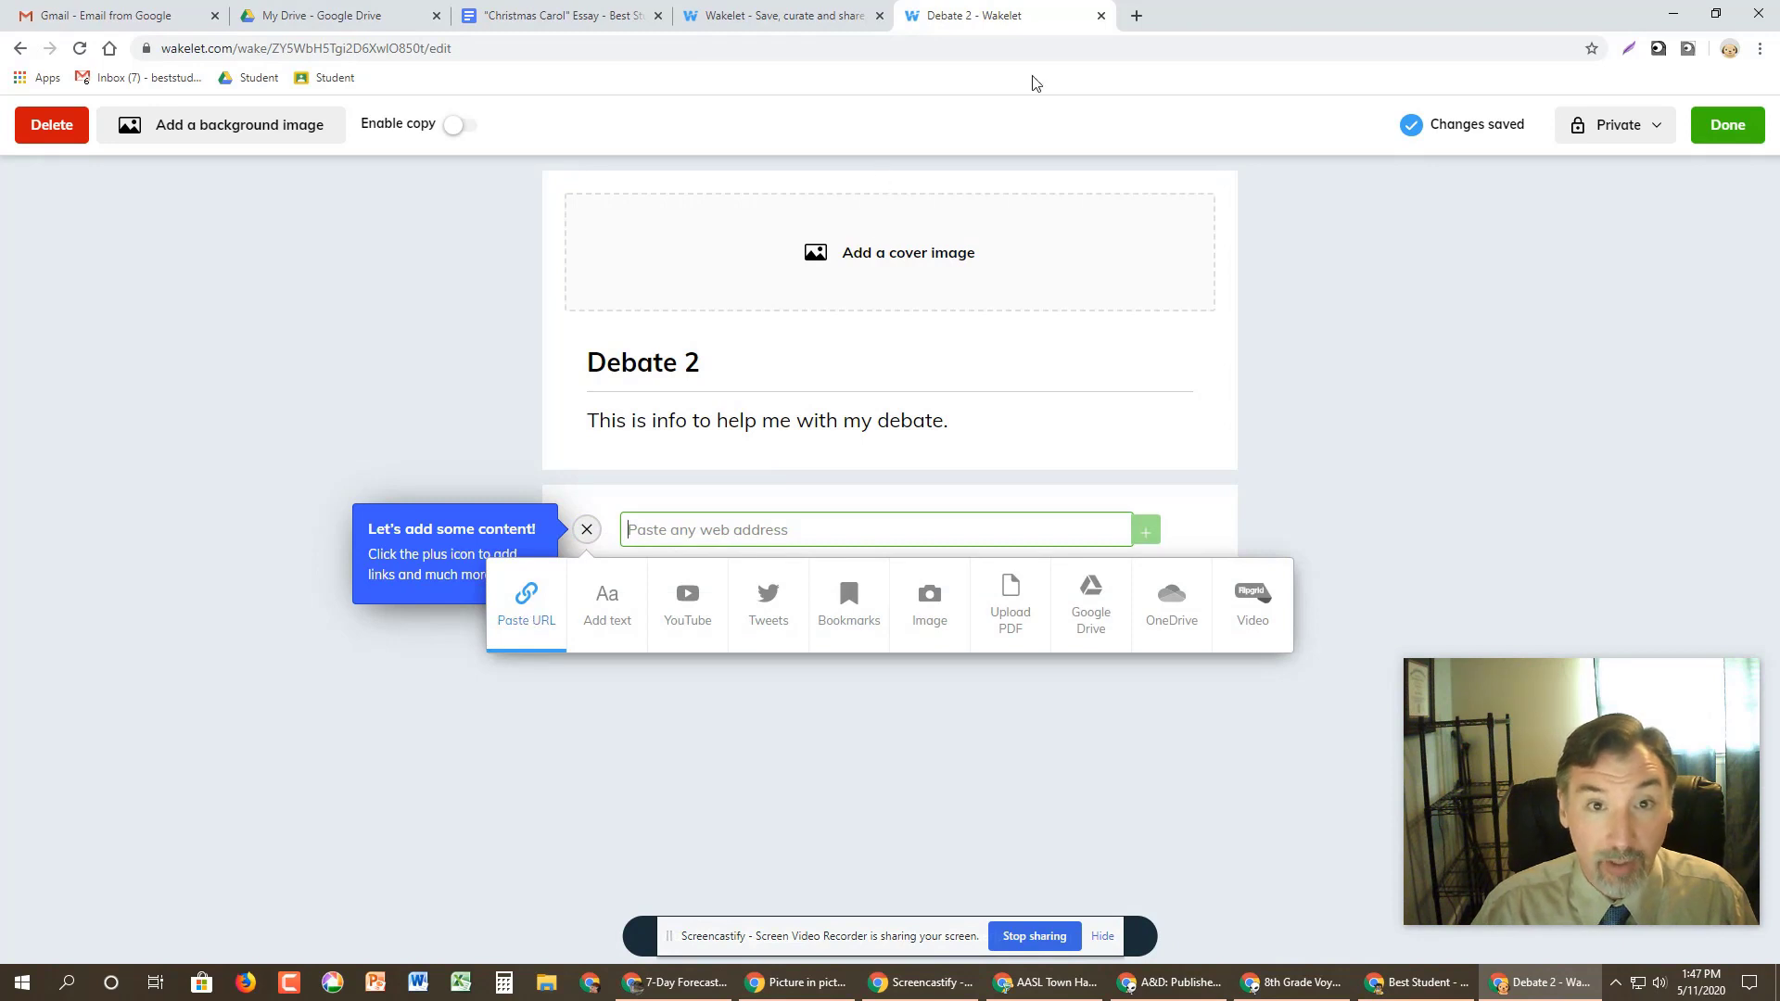
left_click(1136, 15)
type("dogo")
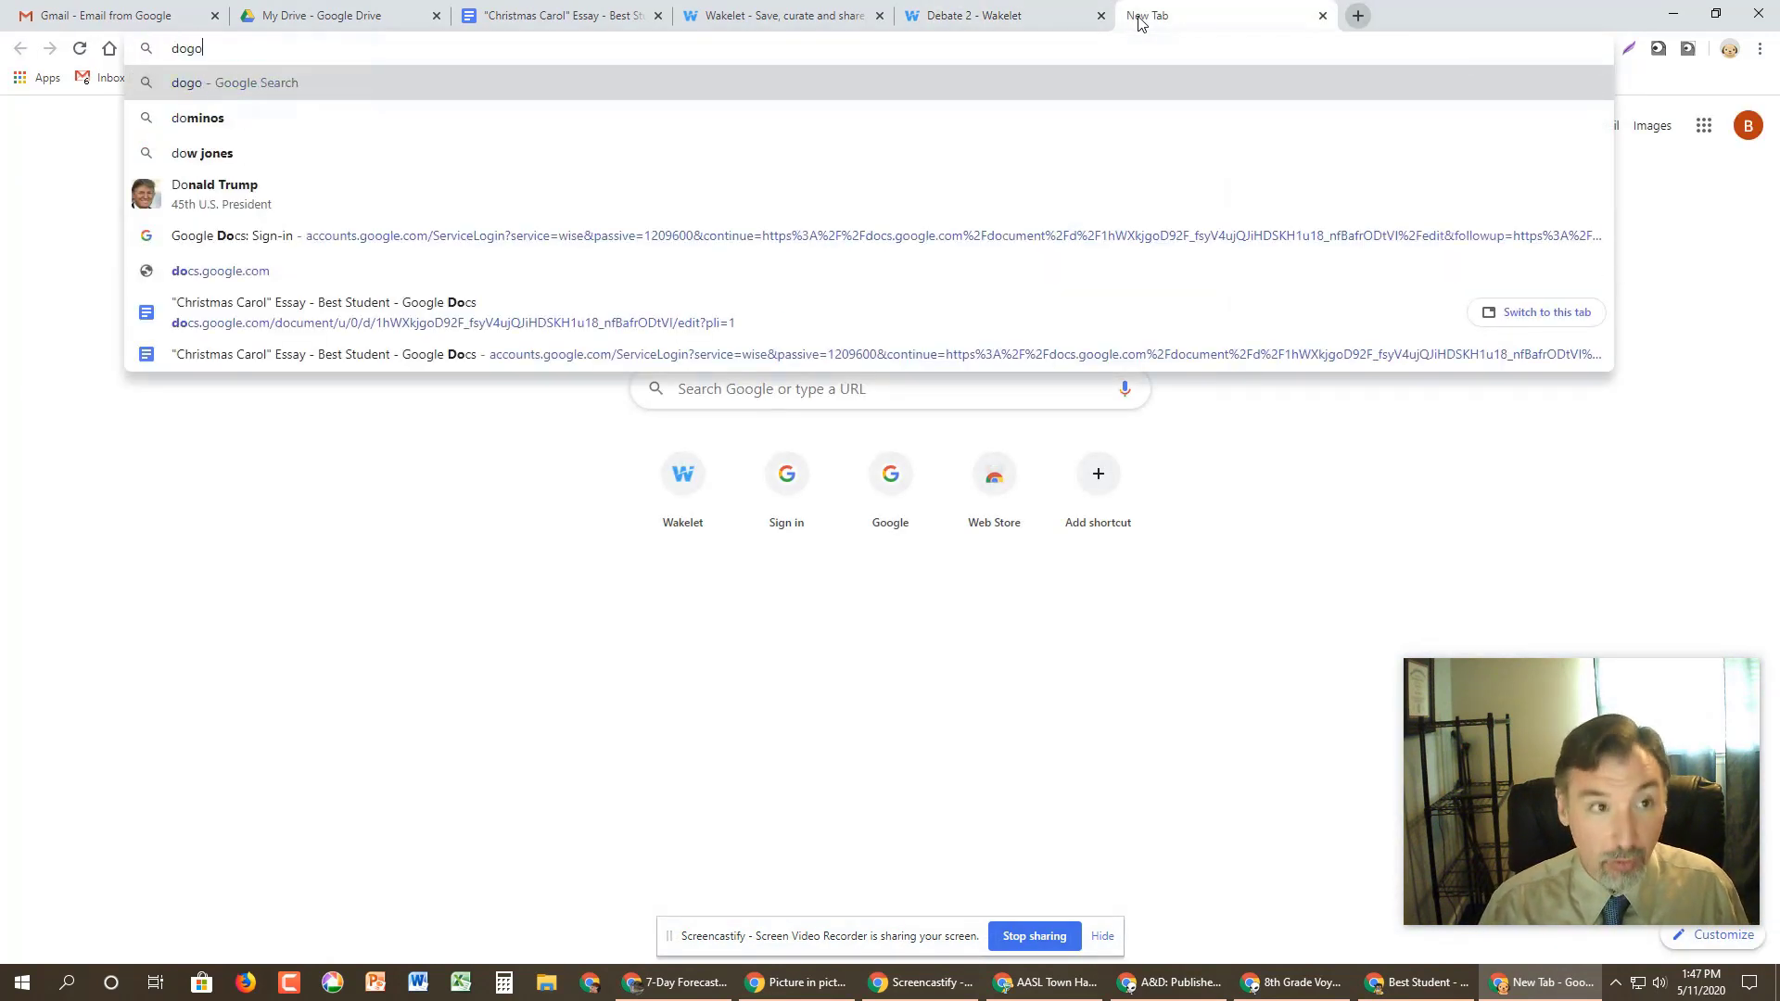
type("news.com")
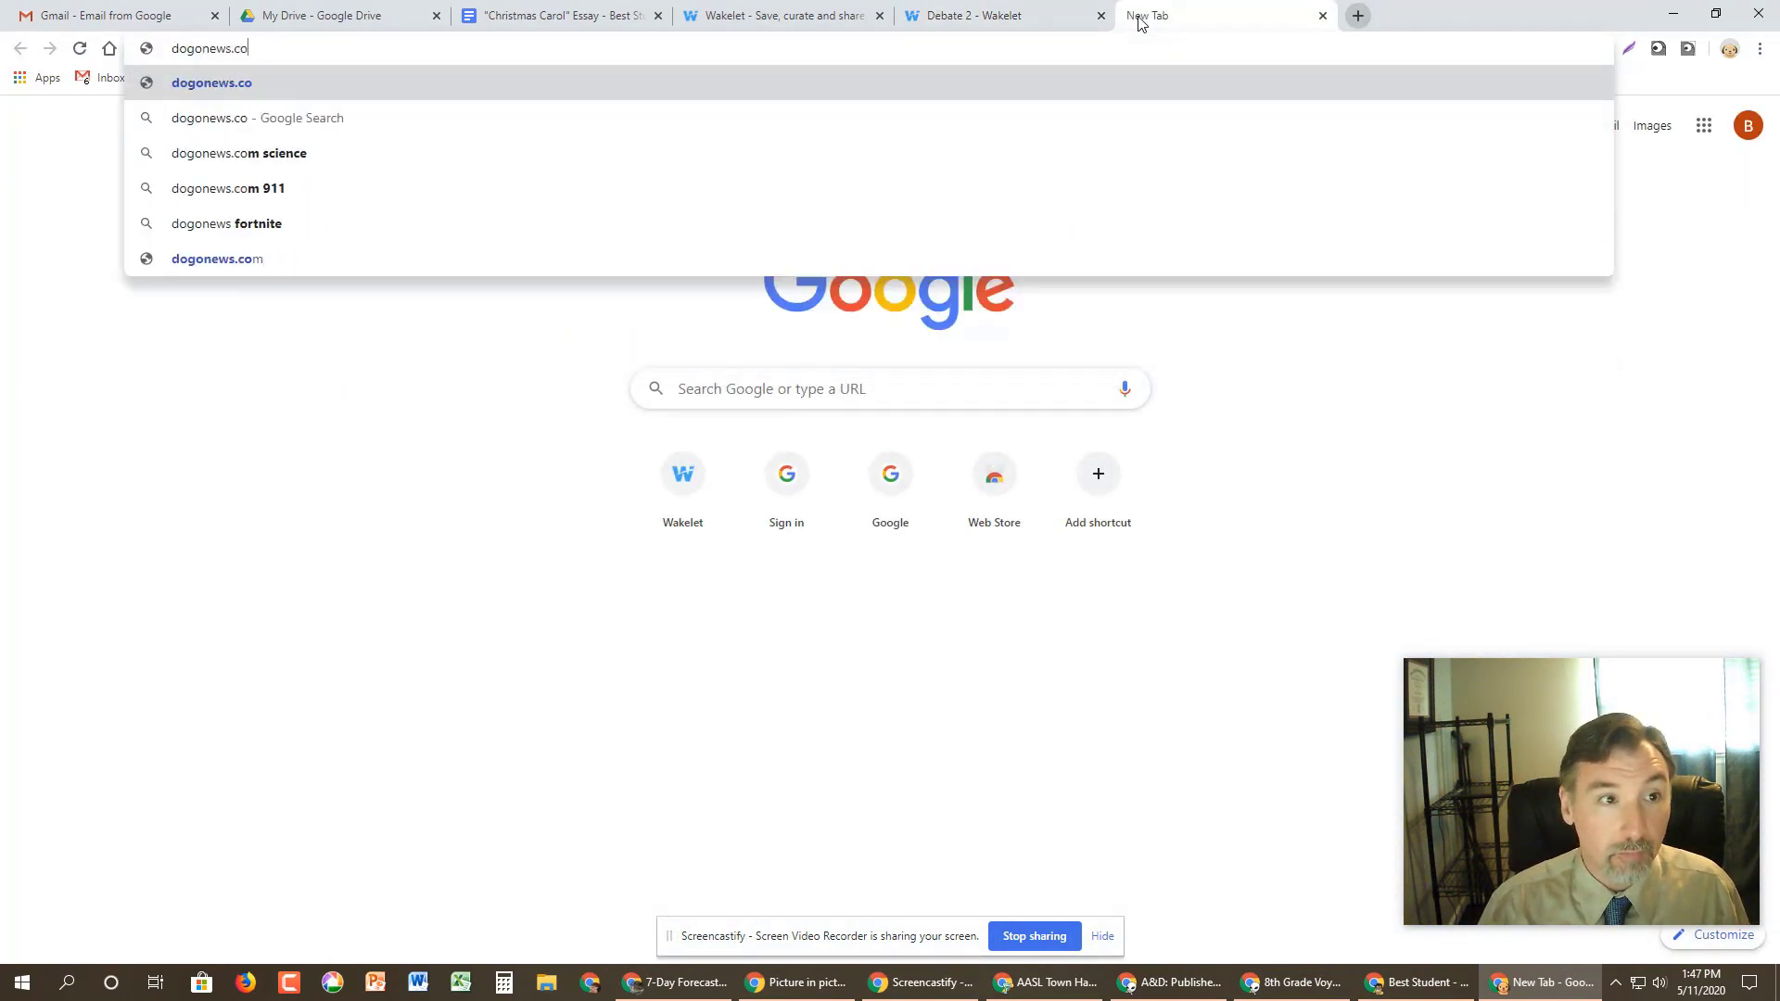
key("Return")
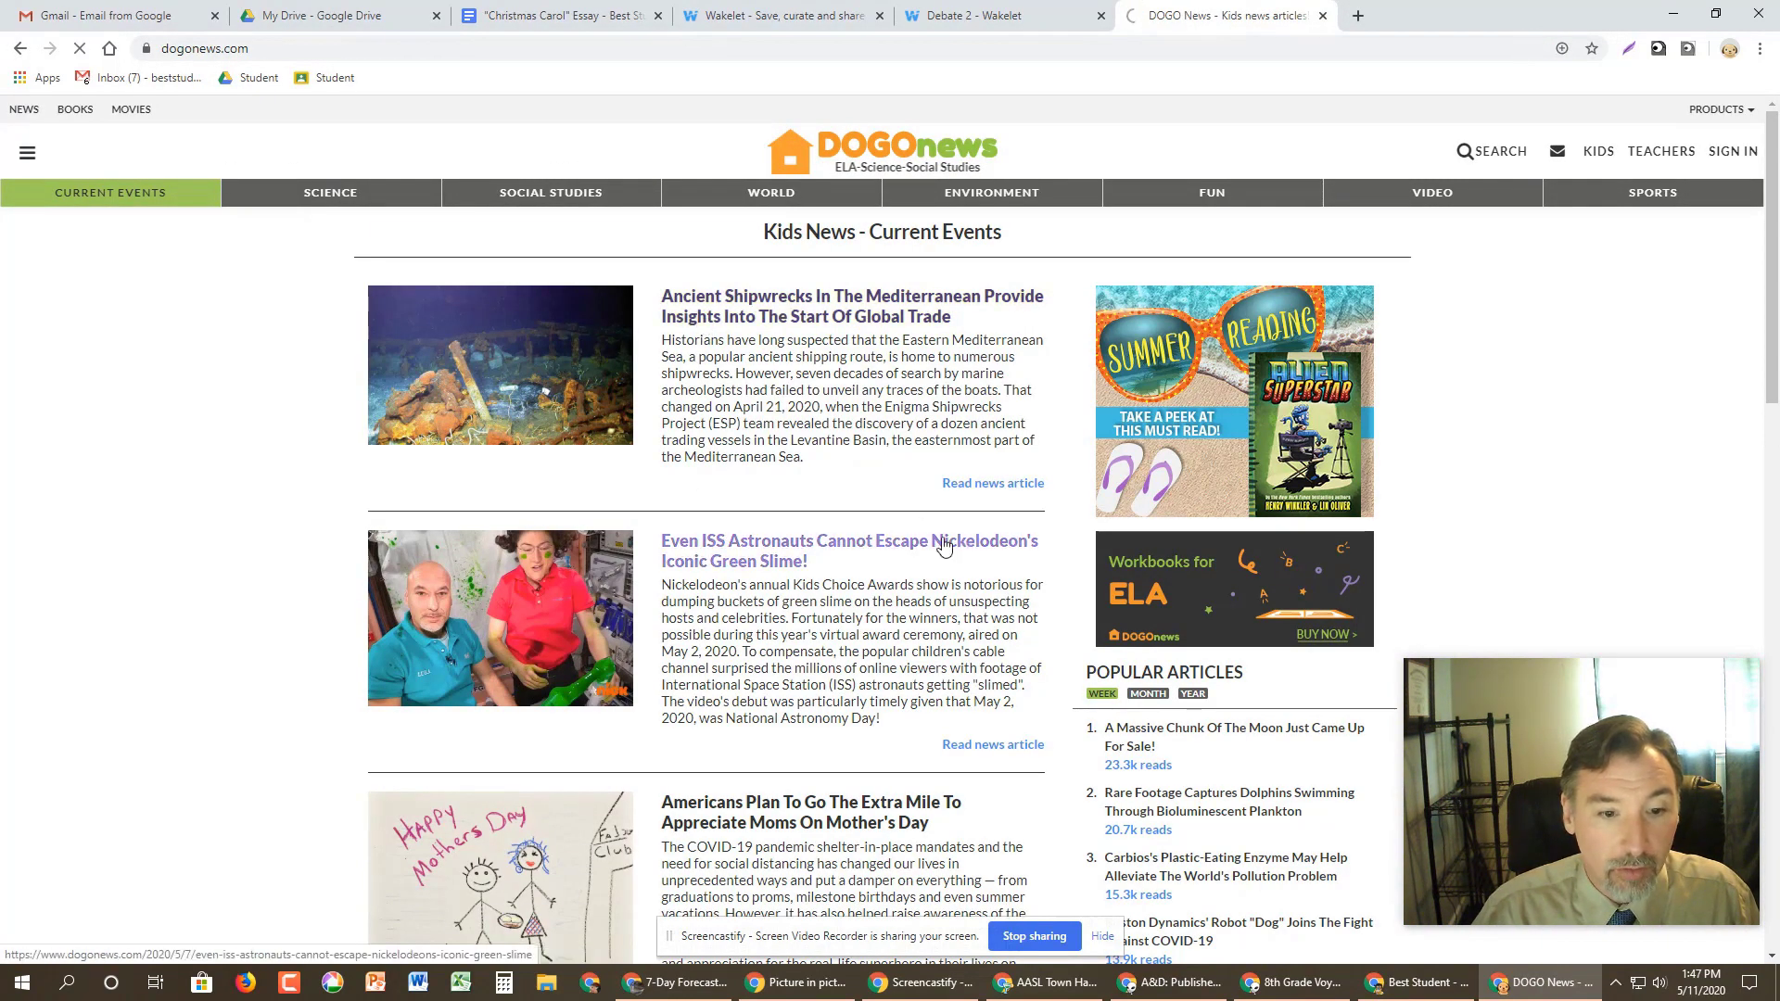
- Open the DOGOnews article on ancient Mediterranean shipwrecks, highlight its first two sentences and copy the page's web address
left_click(742, 299)
scroll(855, 686, "down", 2)
scroll(855, 687, "down", 2)
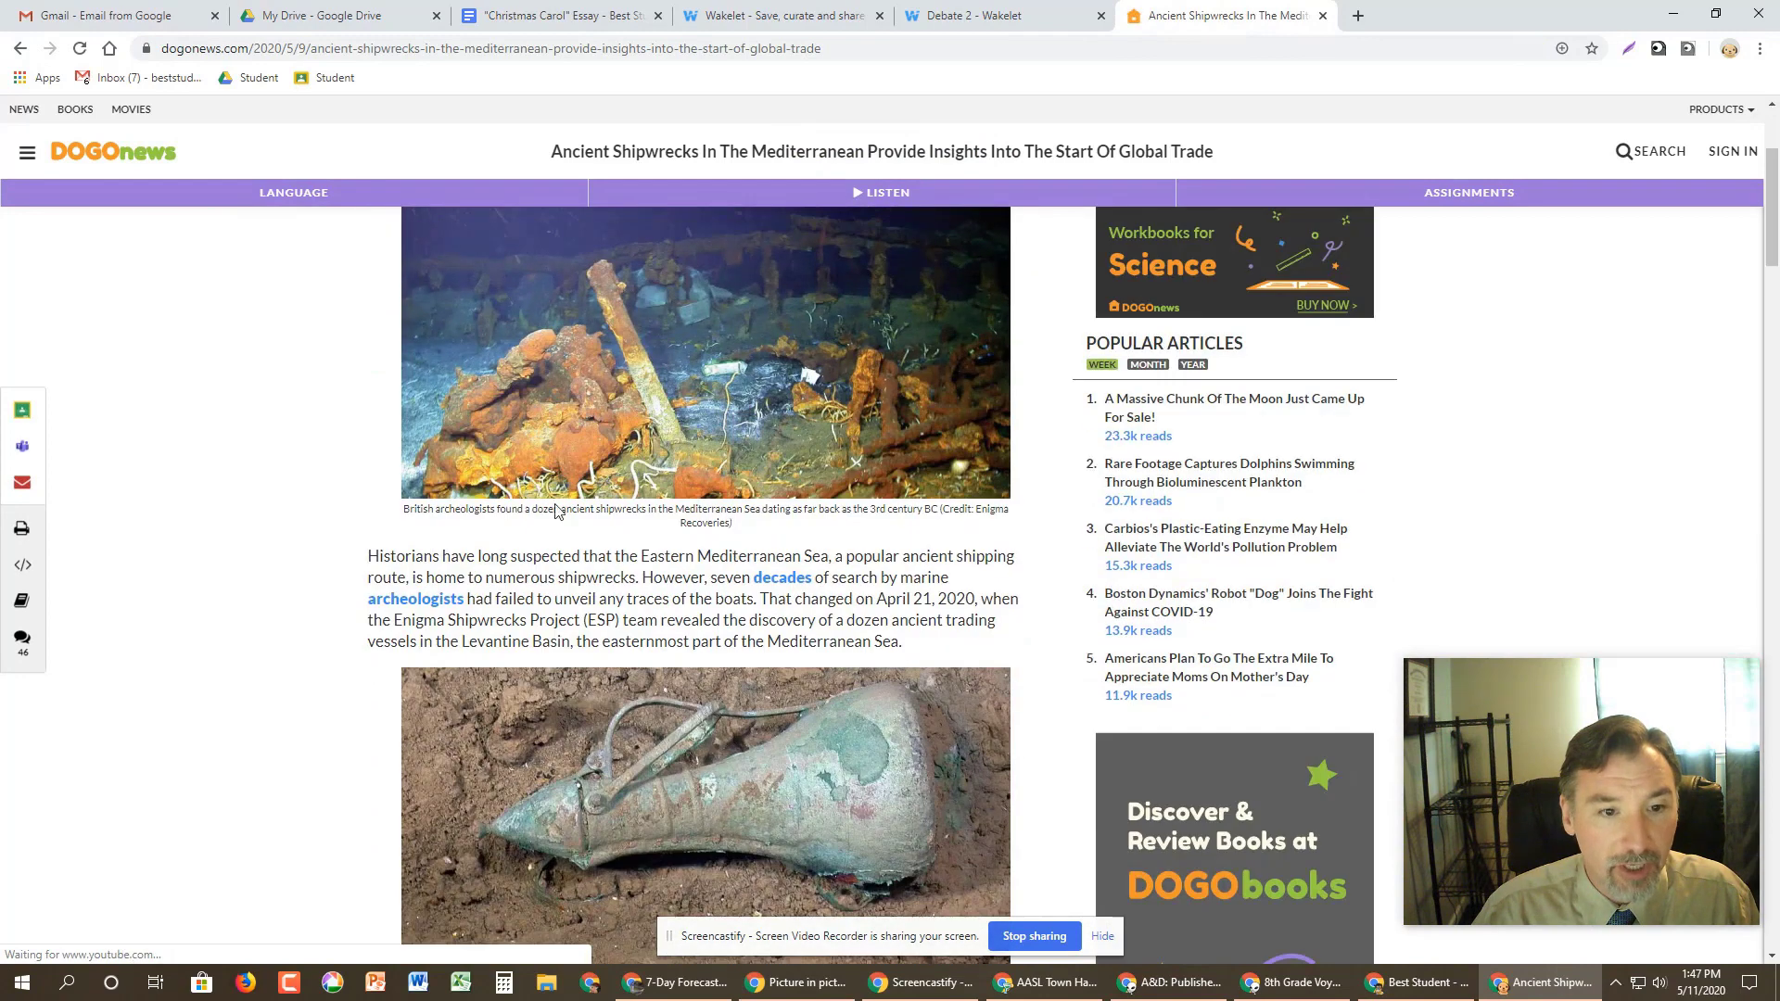
left_click_drag(370, 556, 758, 600)
left_click(554, 48)
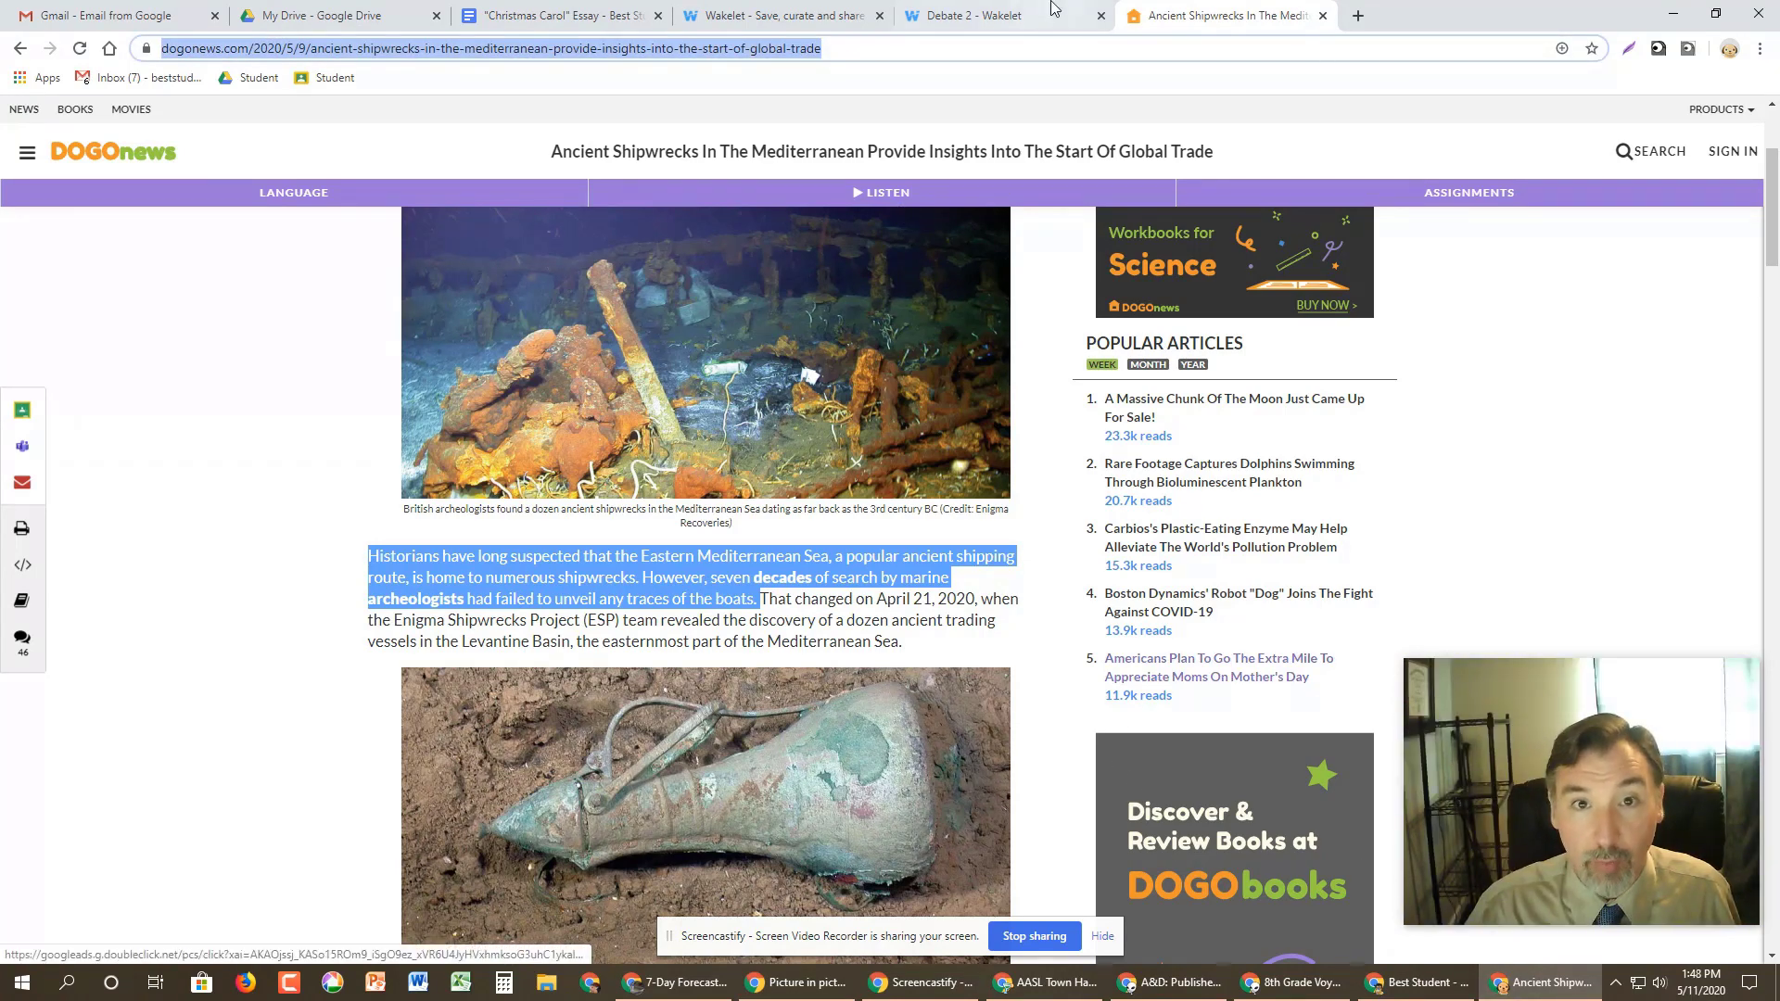
- Paste the shipwreck article's address into the Debate 2 collection as a link item and dismiss the finishing tip
left_click(995, 16)
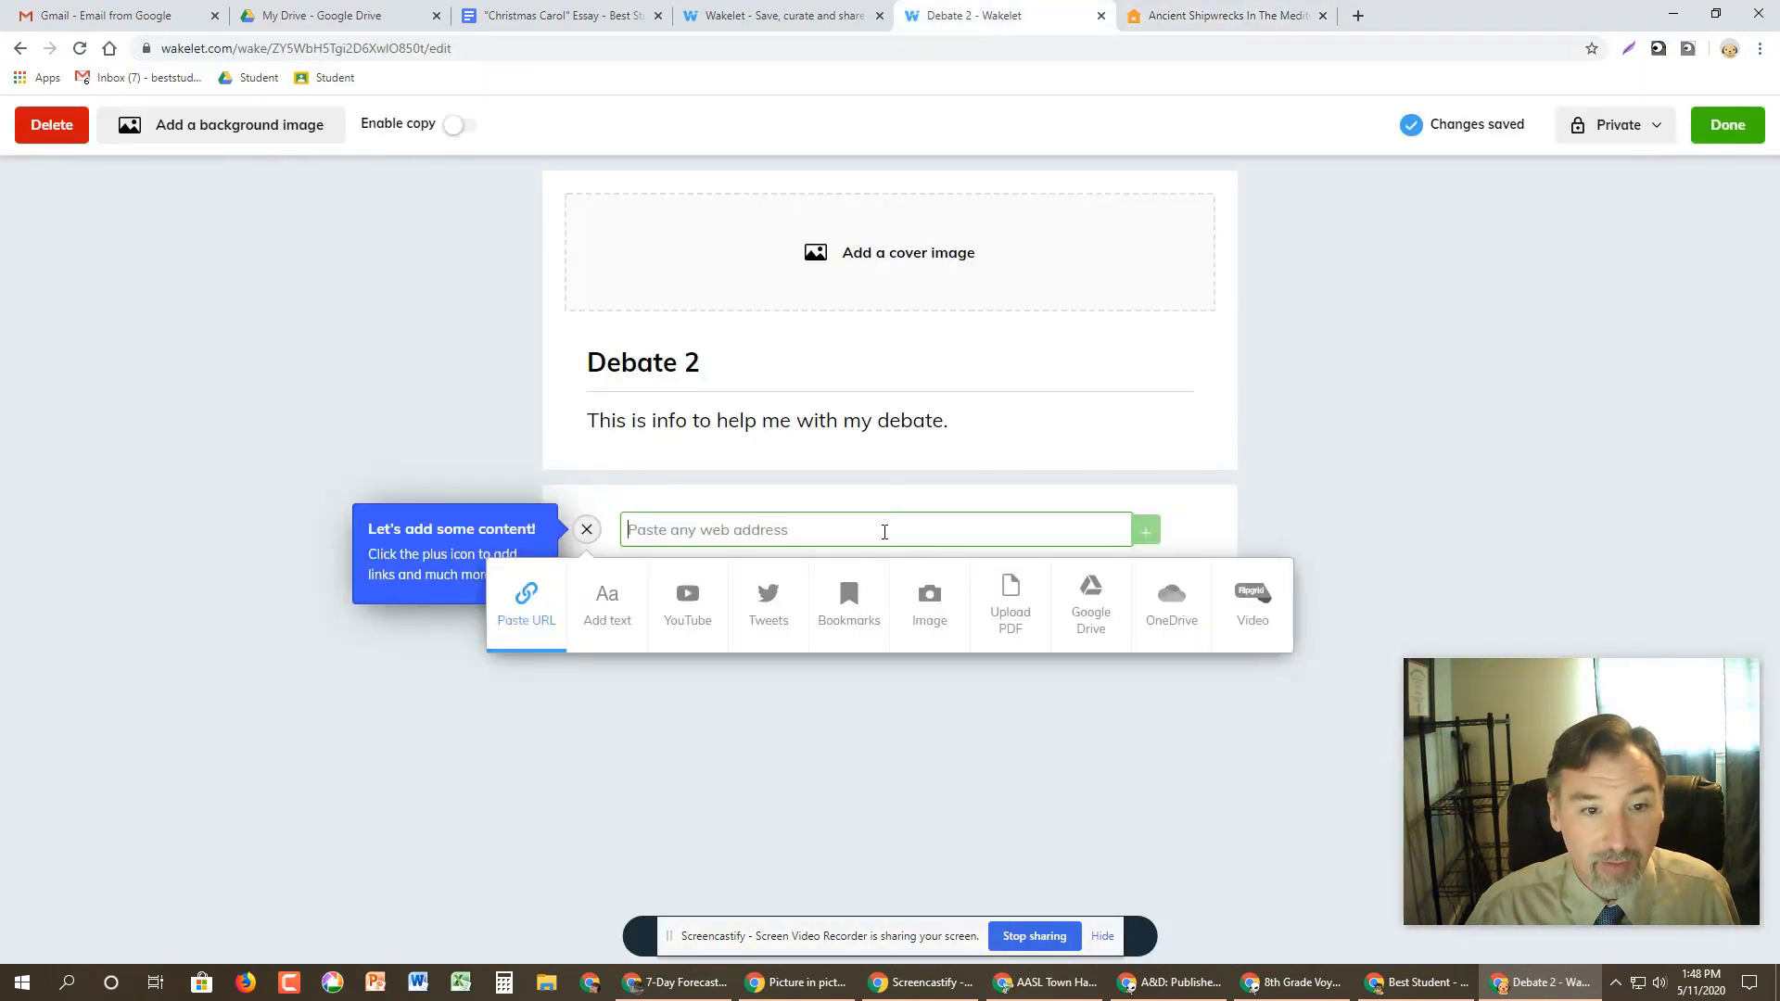
key("ctrl+v")
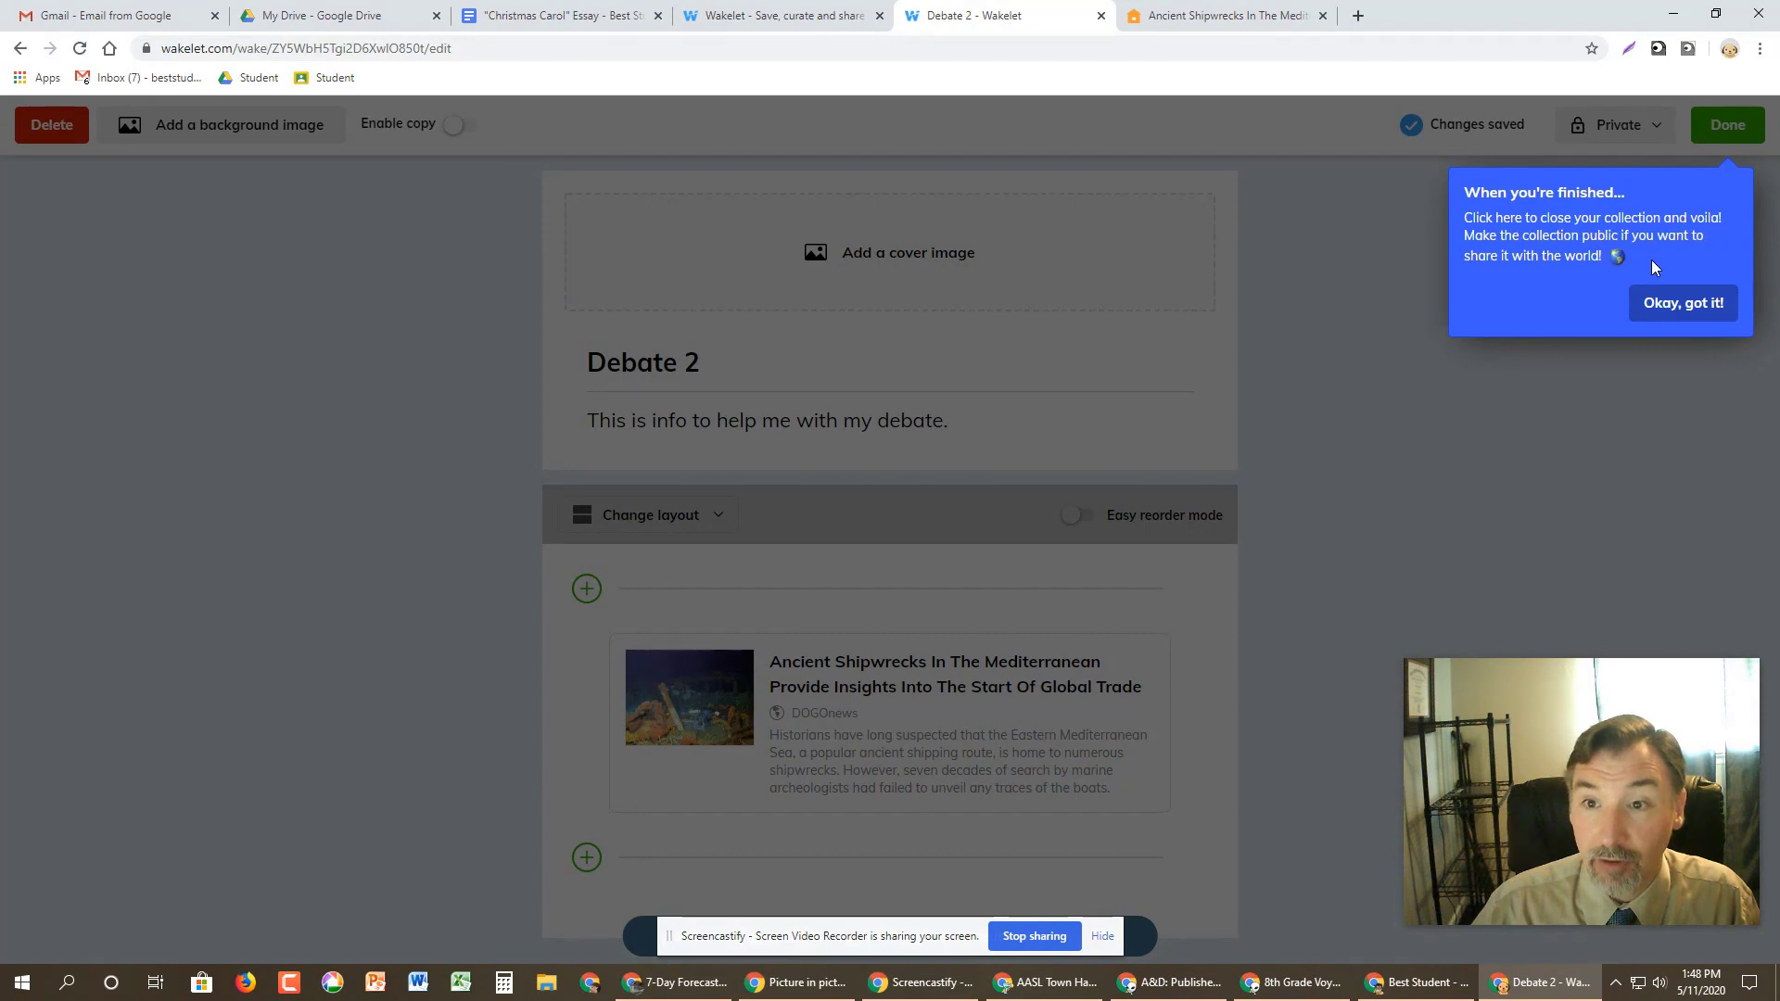
left_click(1670, 309)
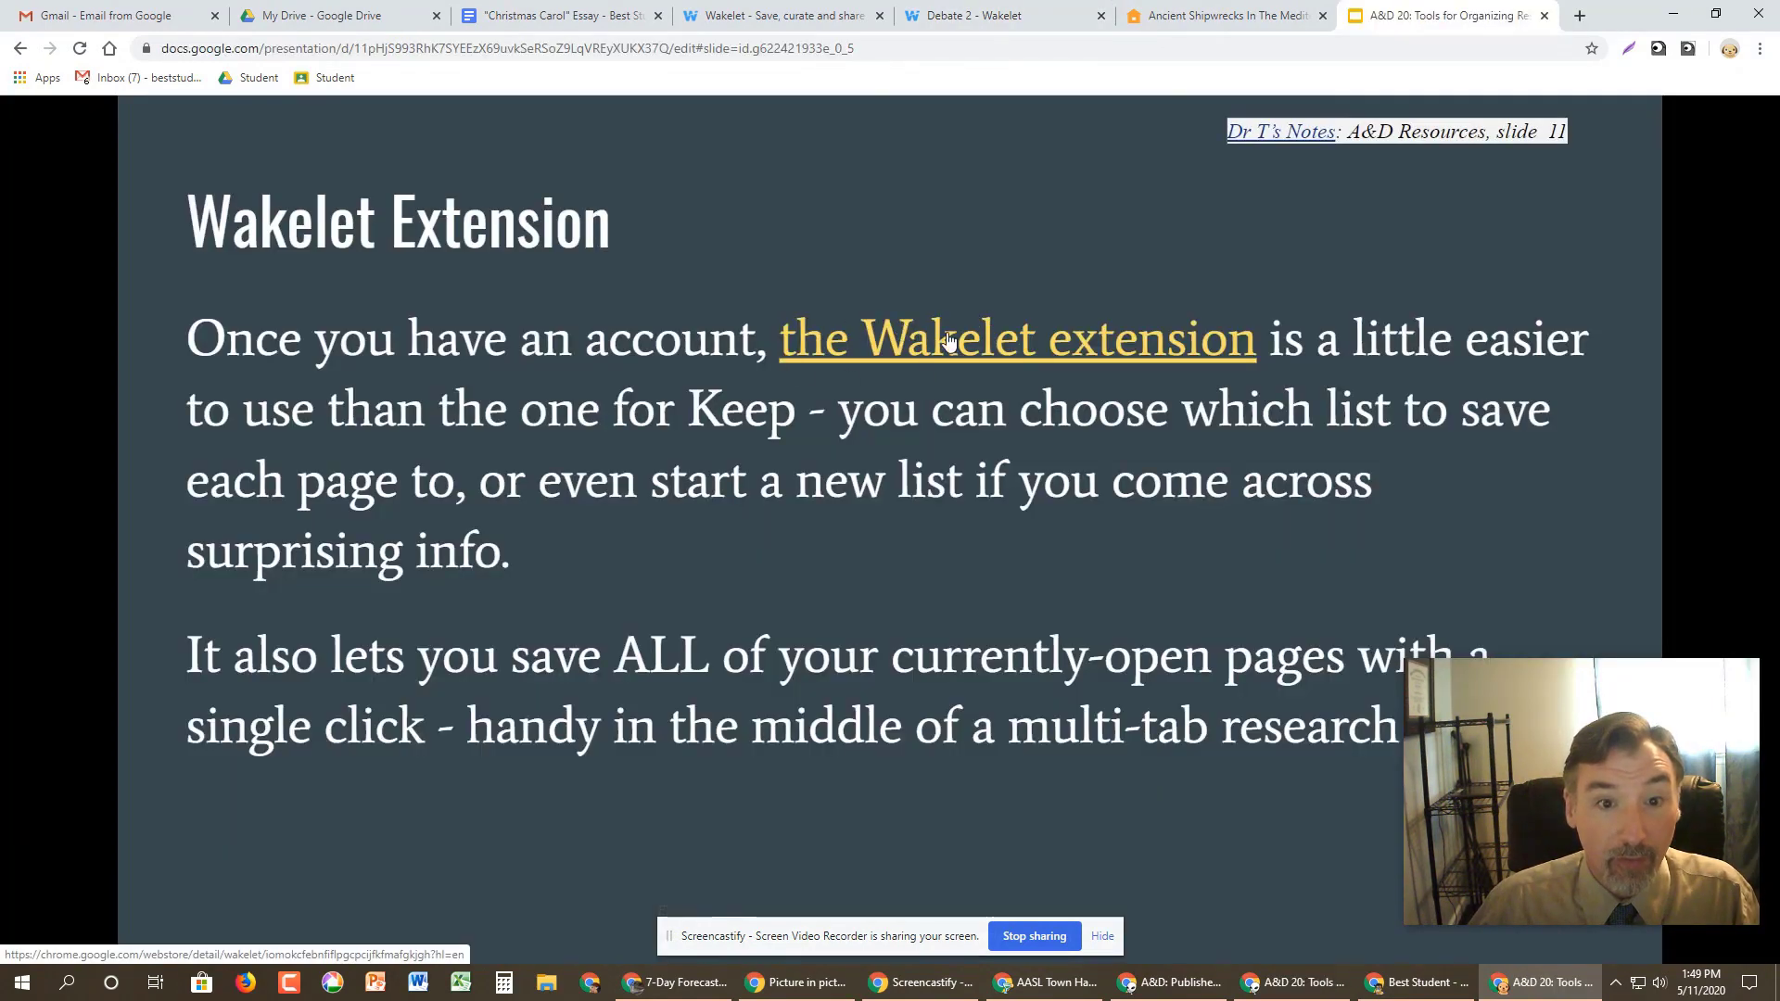
- Follow the slide's Wakelet extension link, add the extension to Chrome and open a new browser tab
left_click(962, 352)
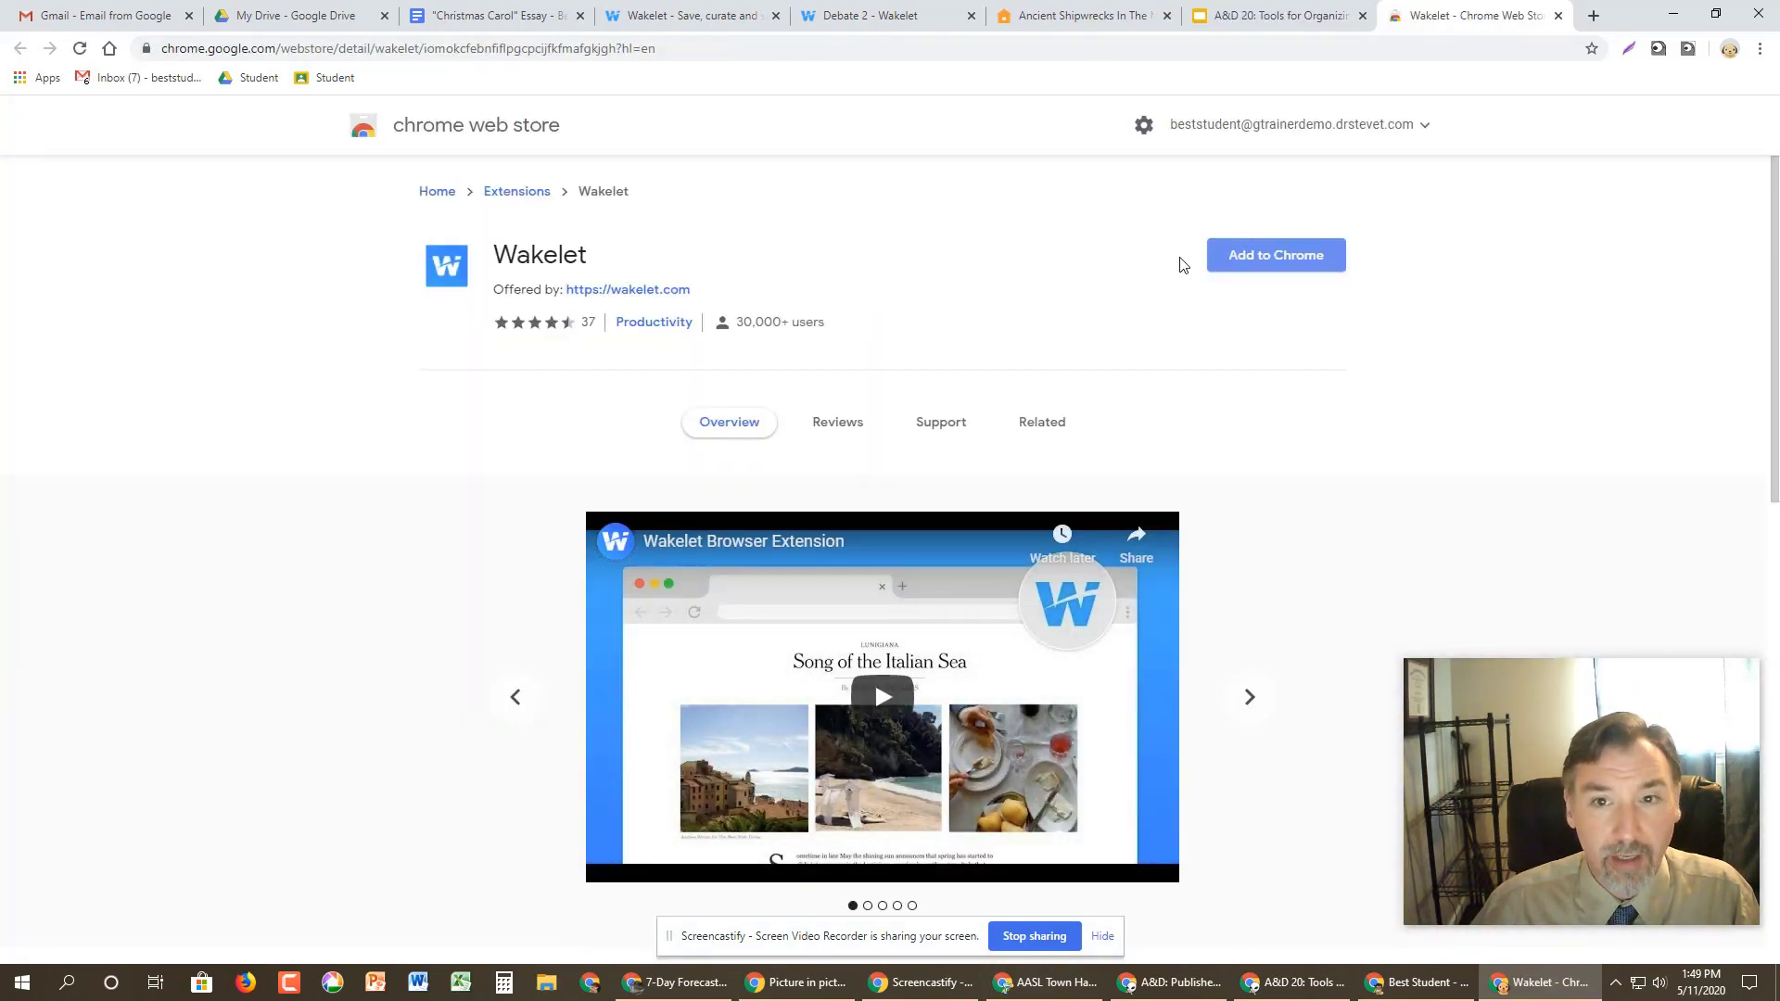
left_click(1263, 262)
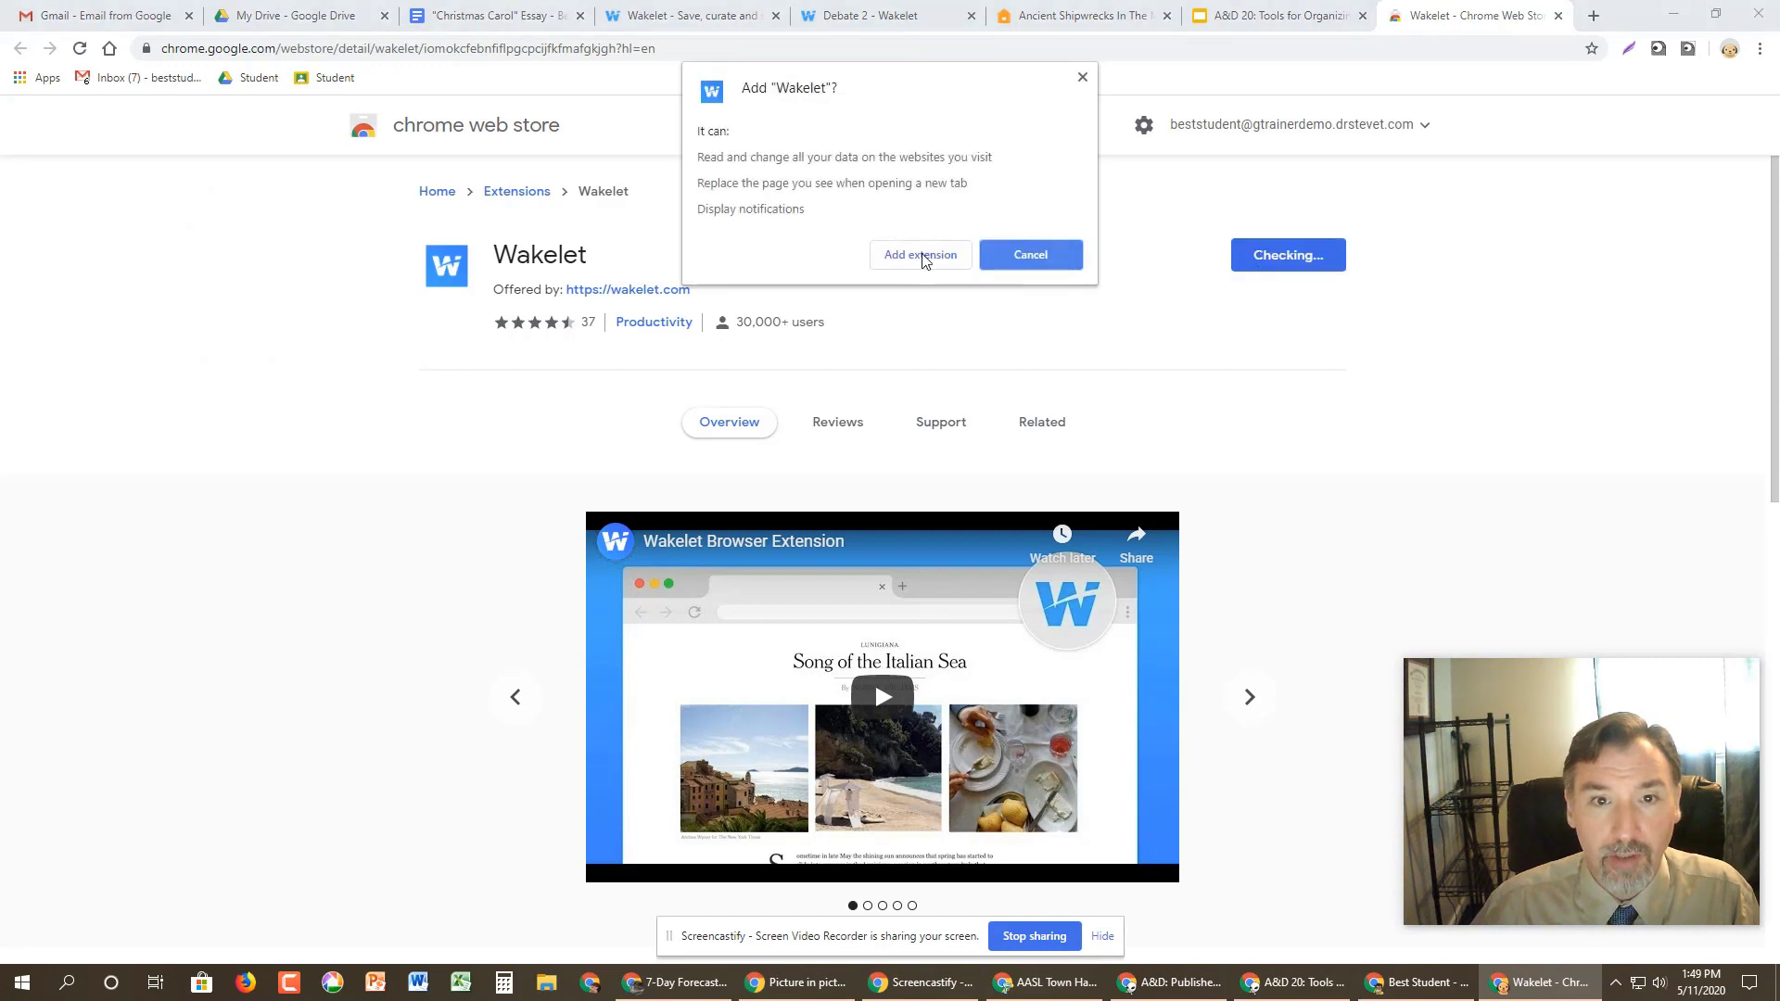
left_click(920, 256)
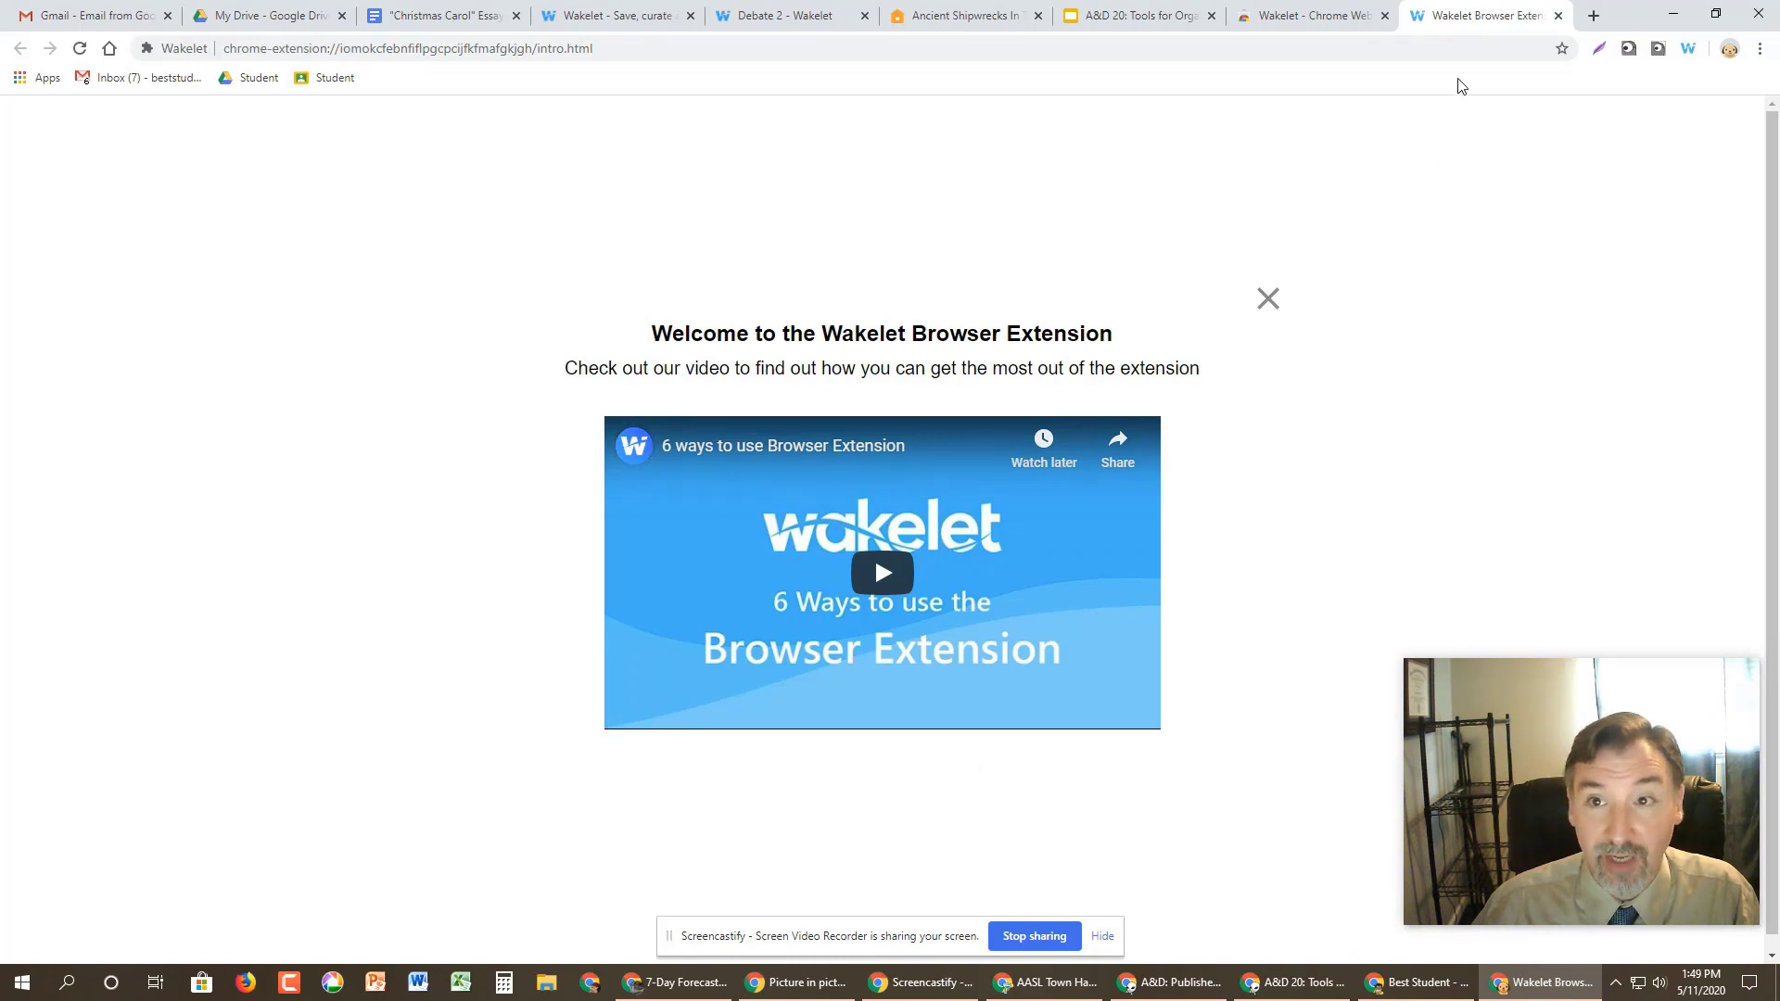
left_click(1593, 17)
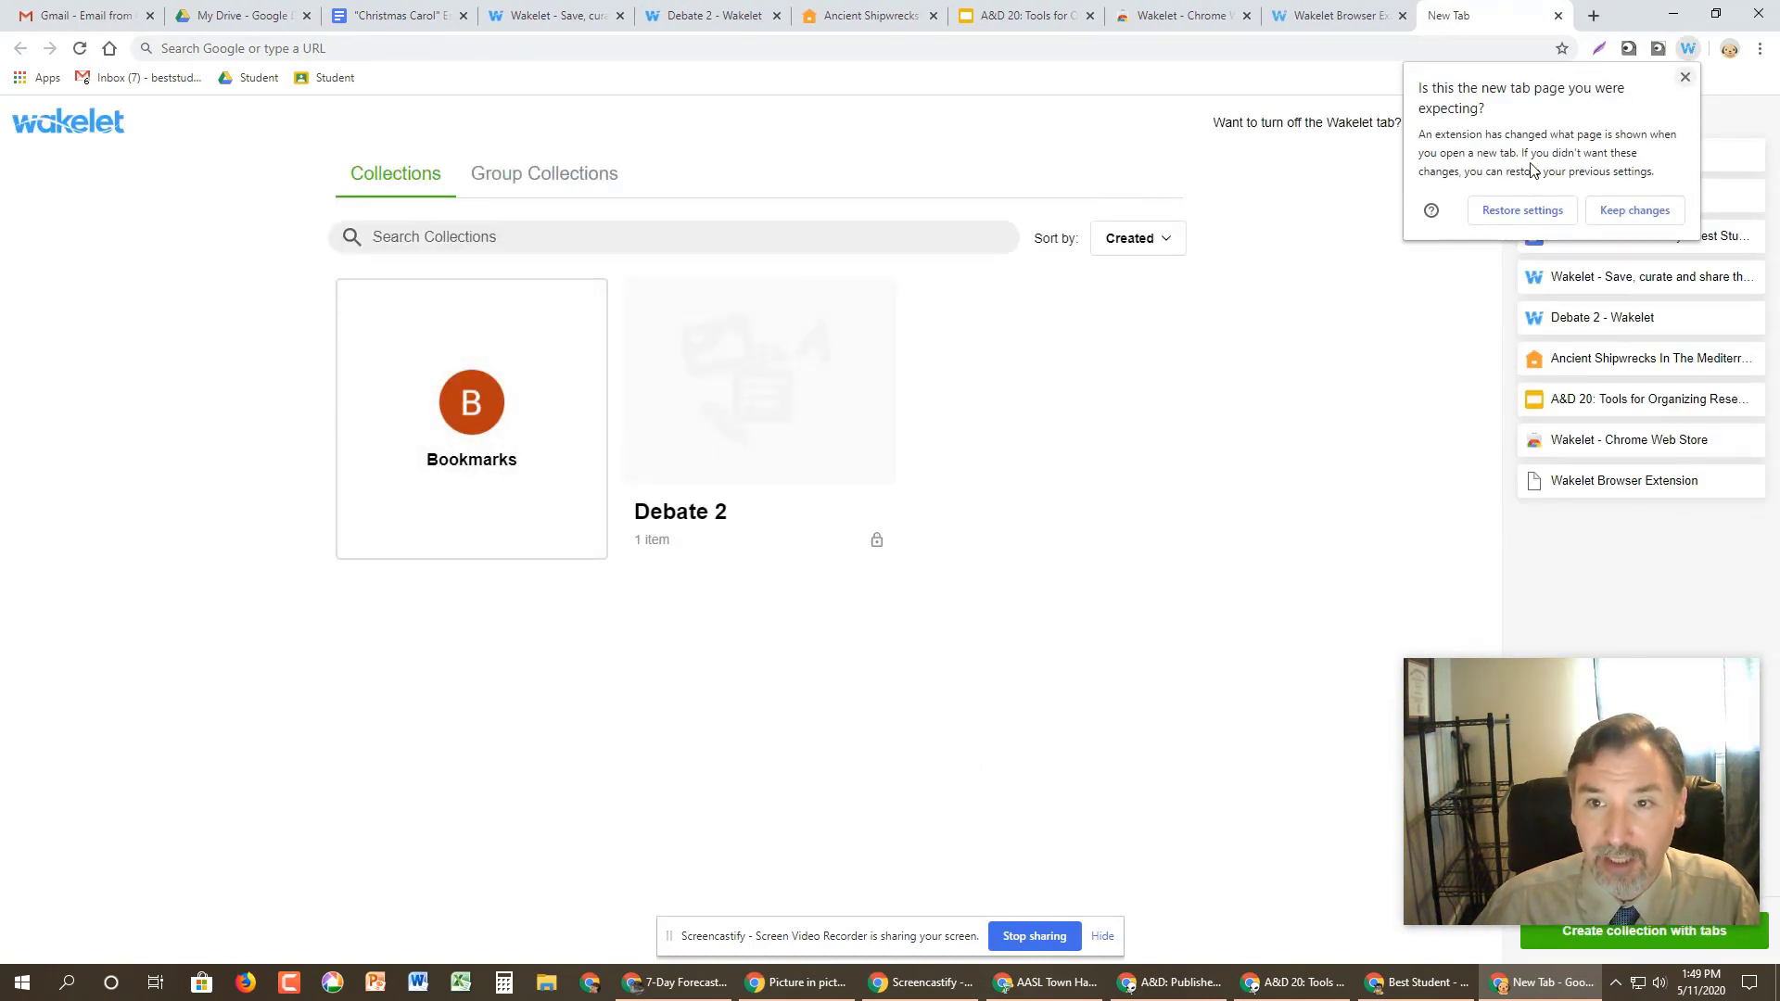
- Restore the browser's previous new tab page settings and open a new tab
left_click(1507, 211)
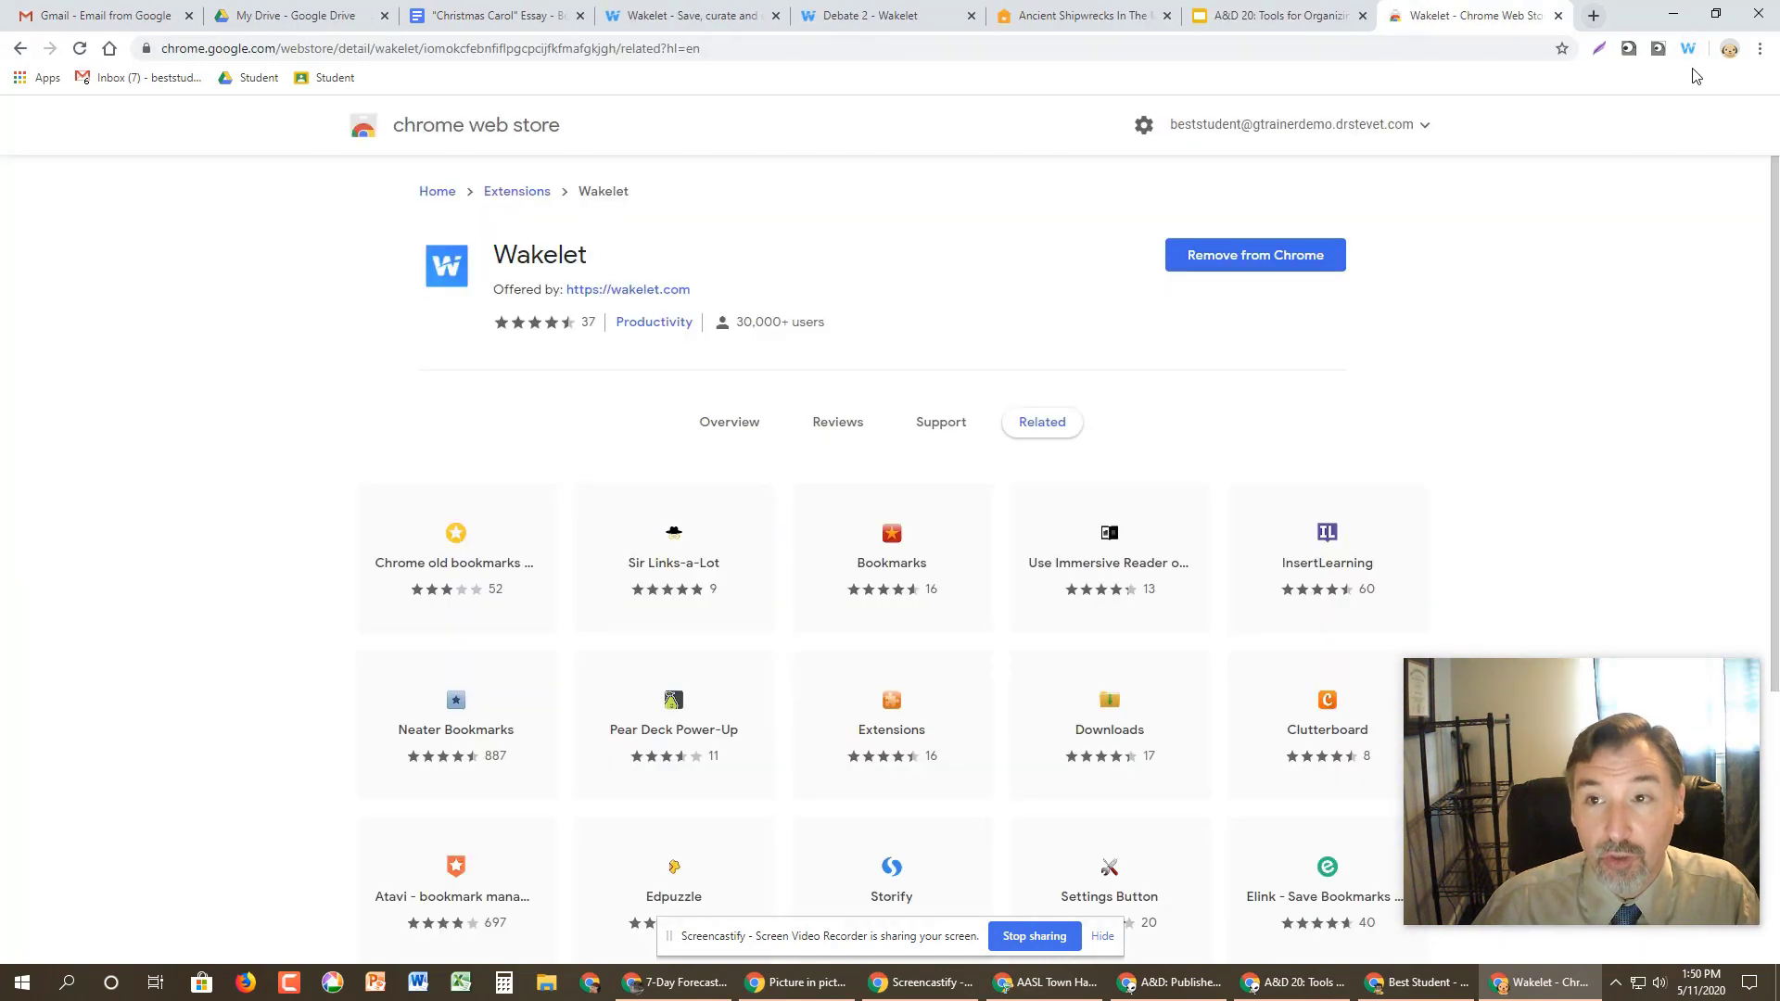
left_click(1594, 16)
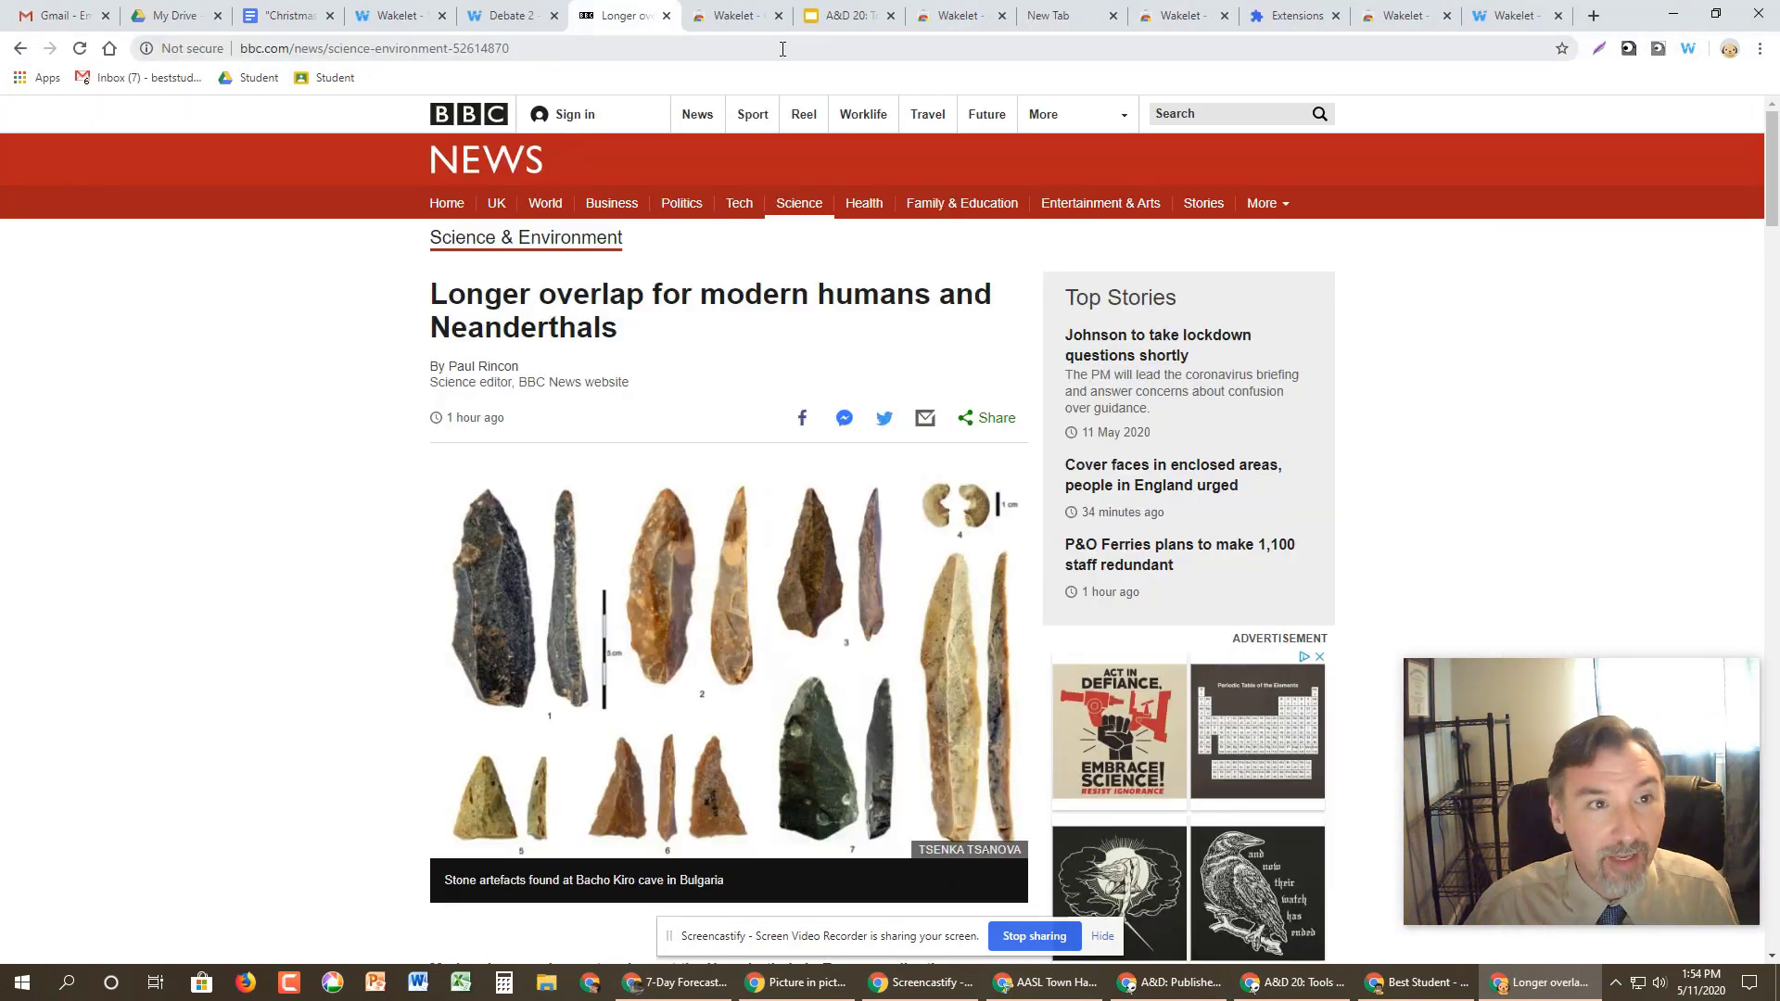
- Copy the BBC article's sentence beginning "There's considerable debate about the length of time that modern humans overlapped with Neanderthals"
scroll(616, 358, "down", 9)
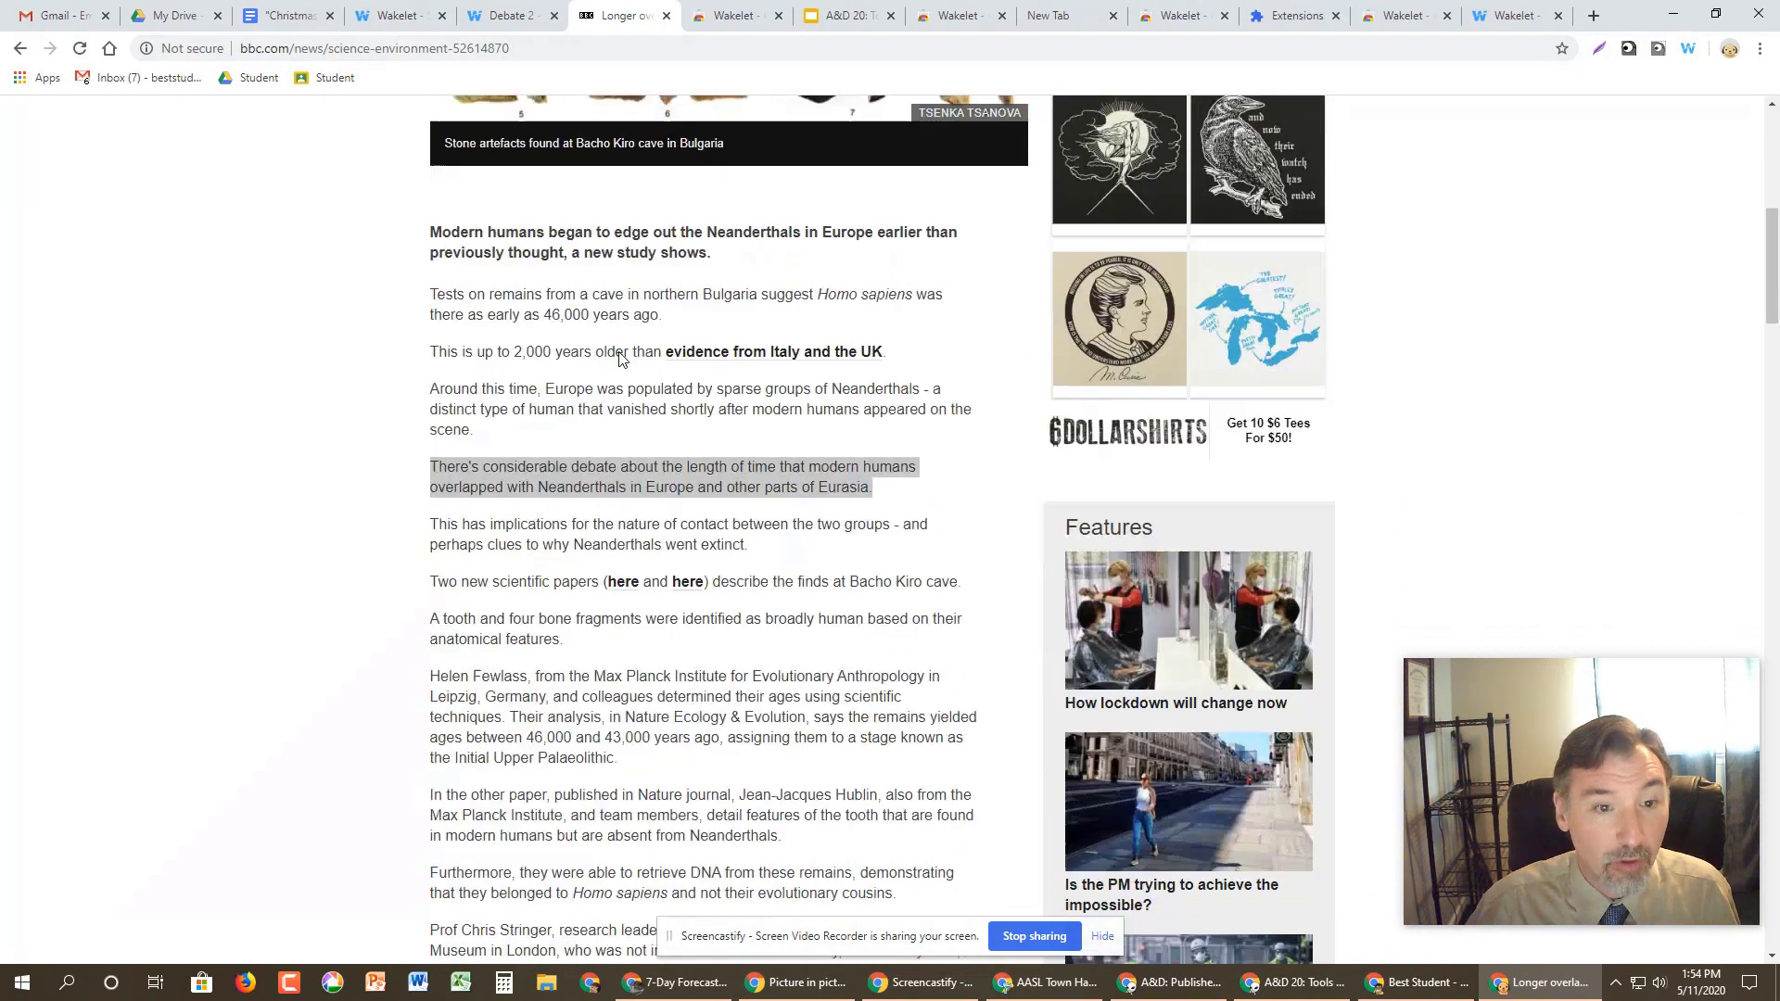
left_click(600, 376)
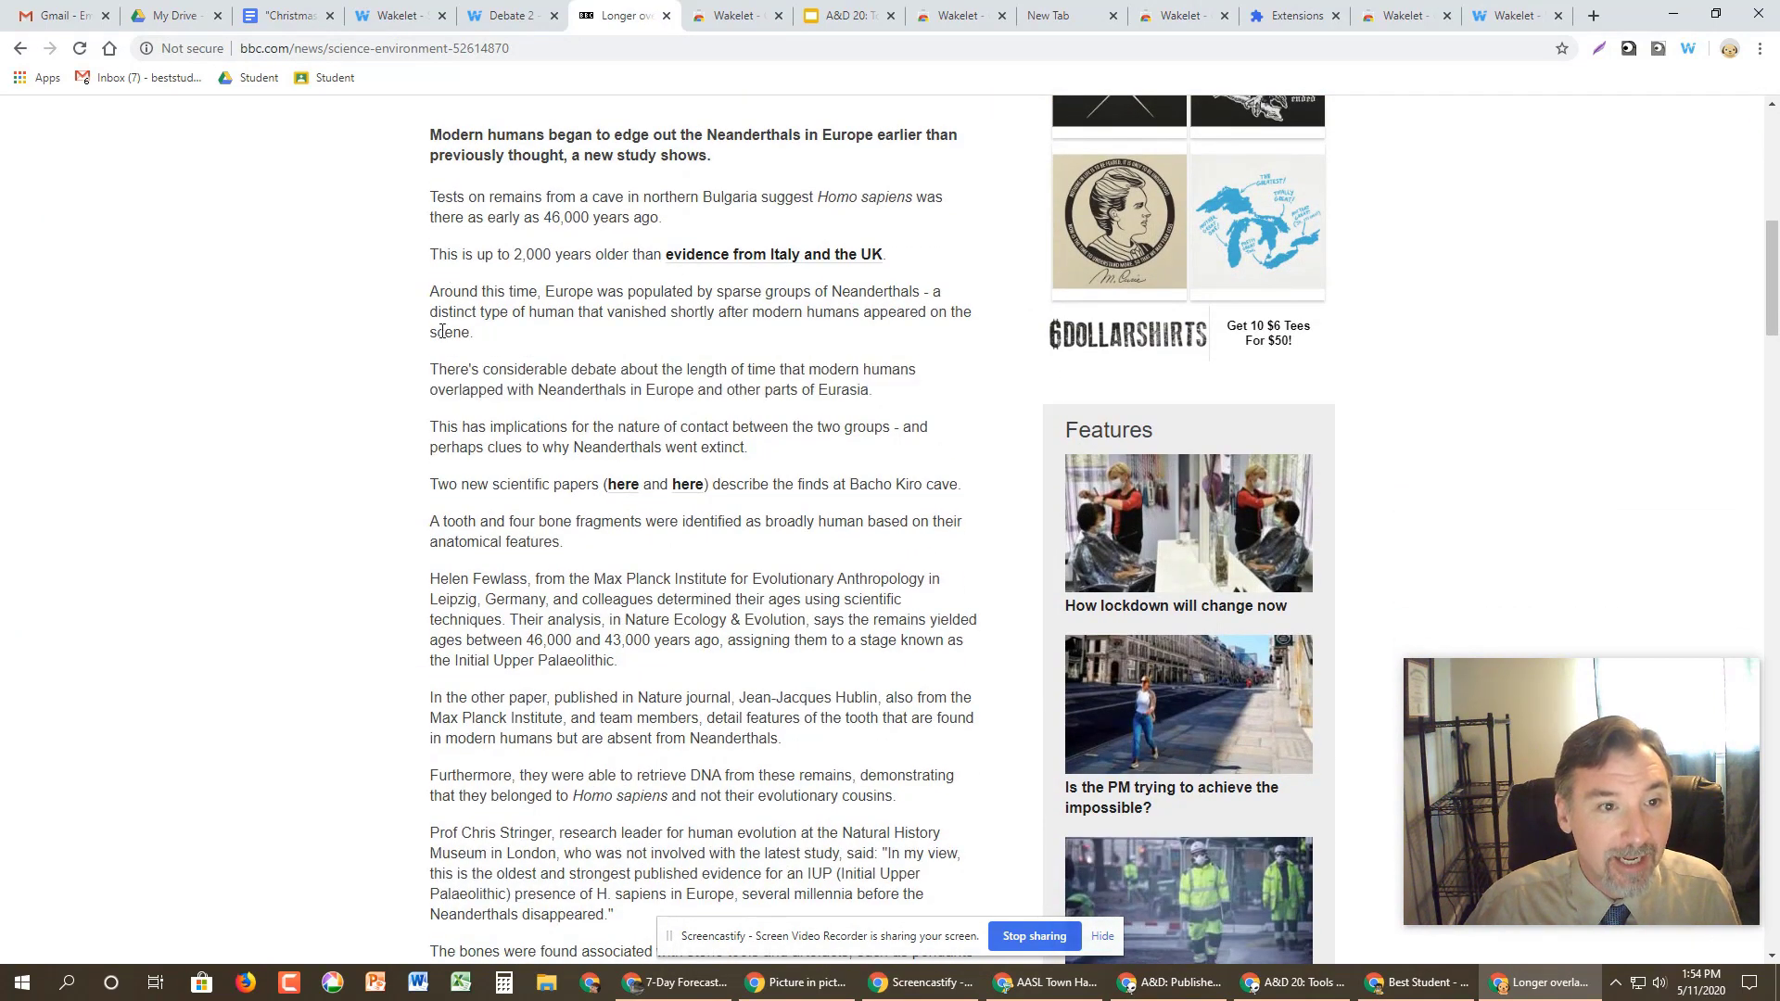
left_click_drag(471, 369, 931, 406)
key("ctrl+c")
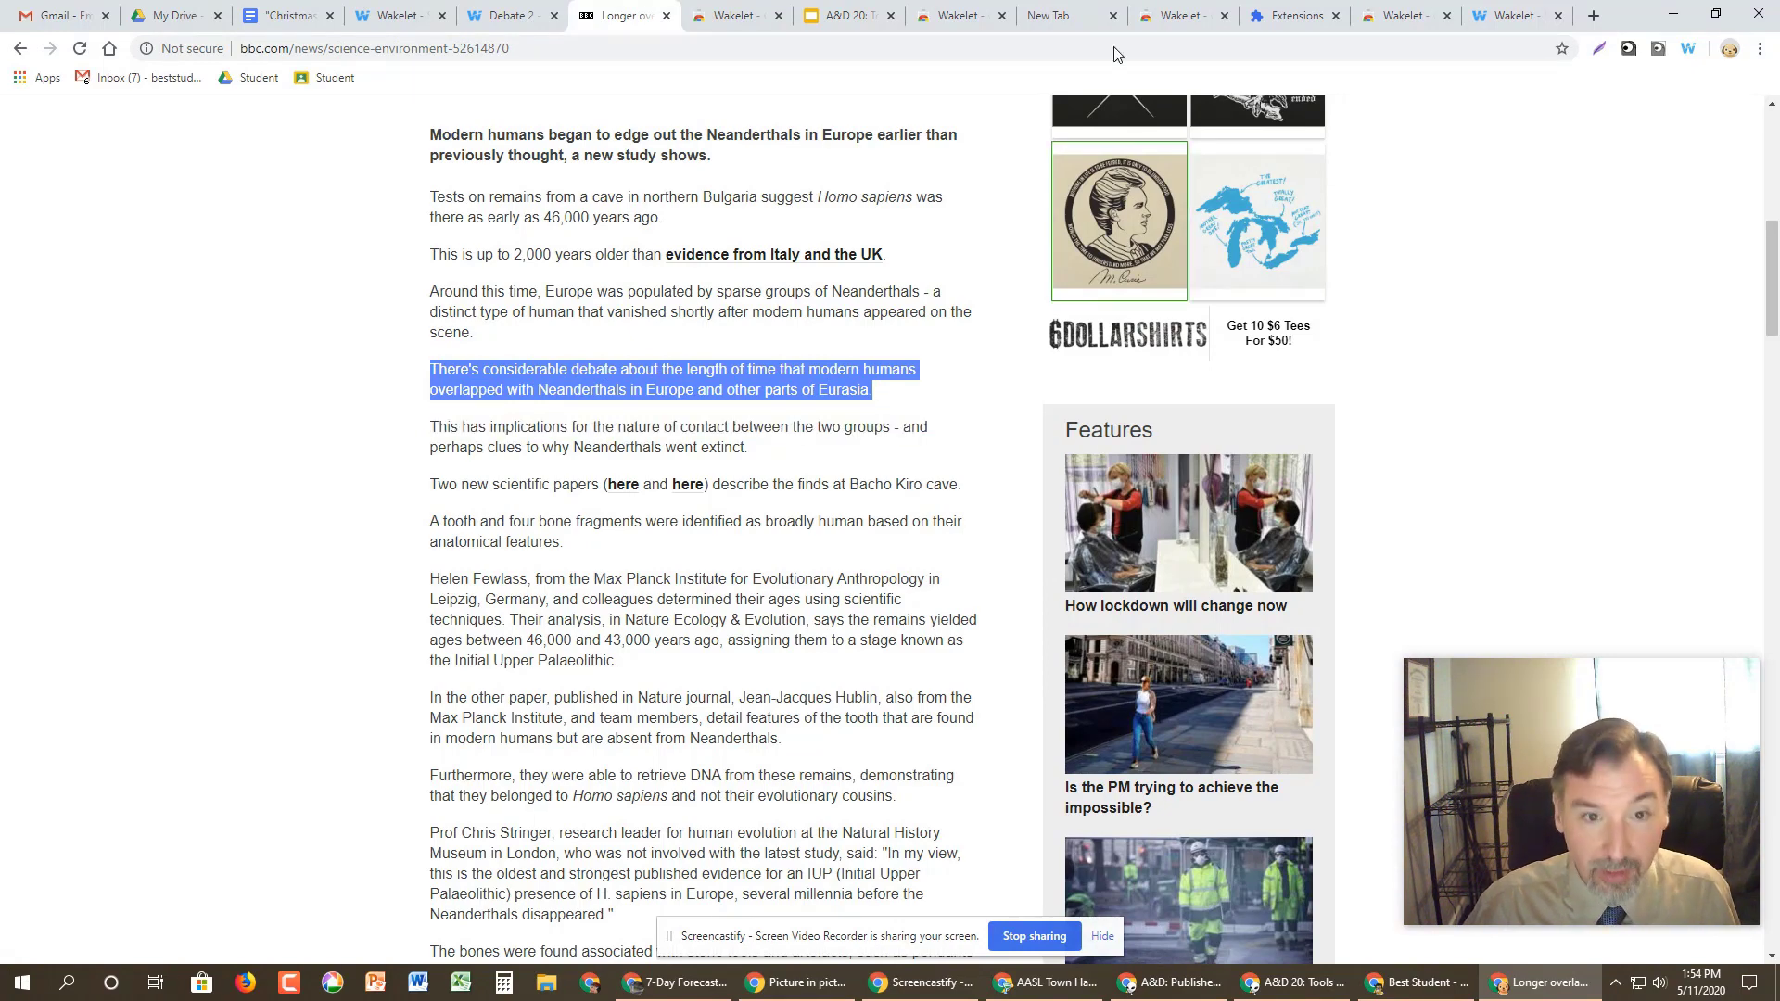
- Start saving the BBC article with the Wakelet extension and append the copied sentence to its description as a separate paragraph
left_click(1686, 49)
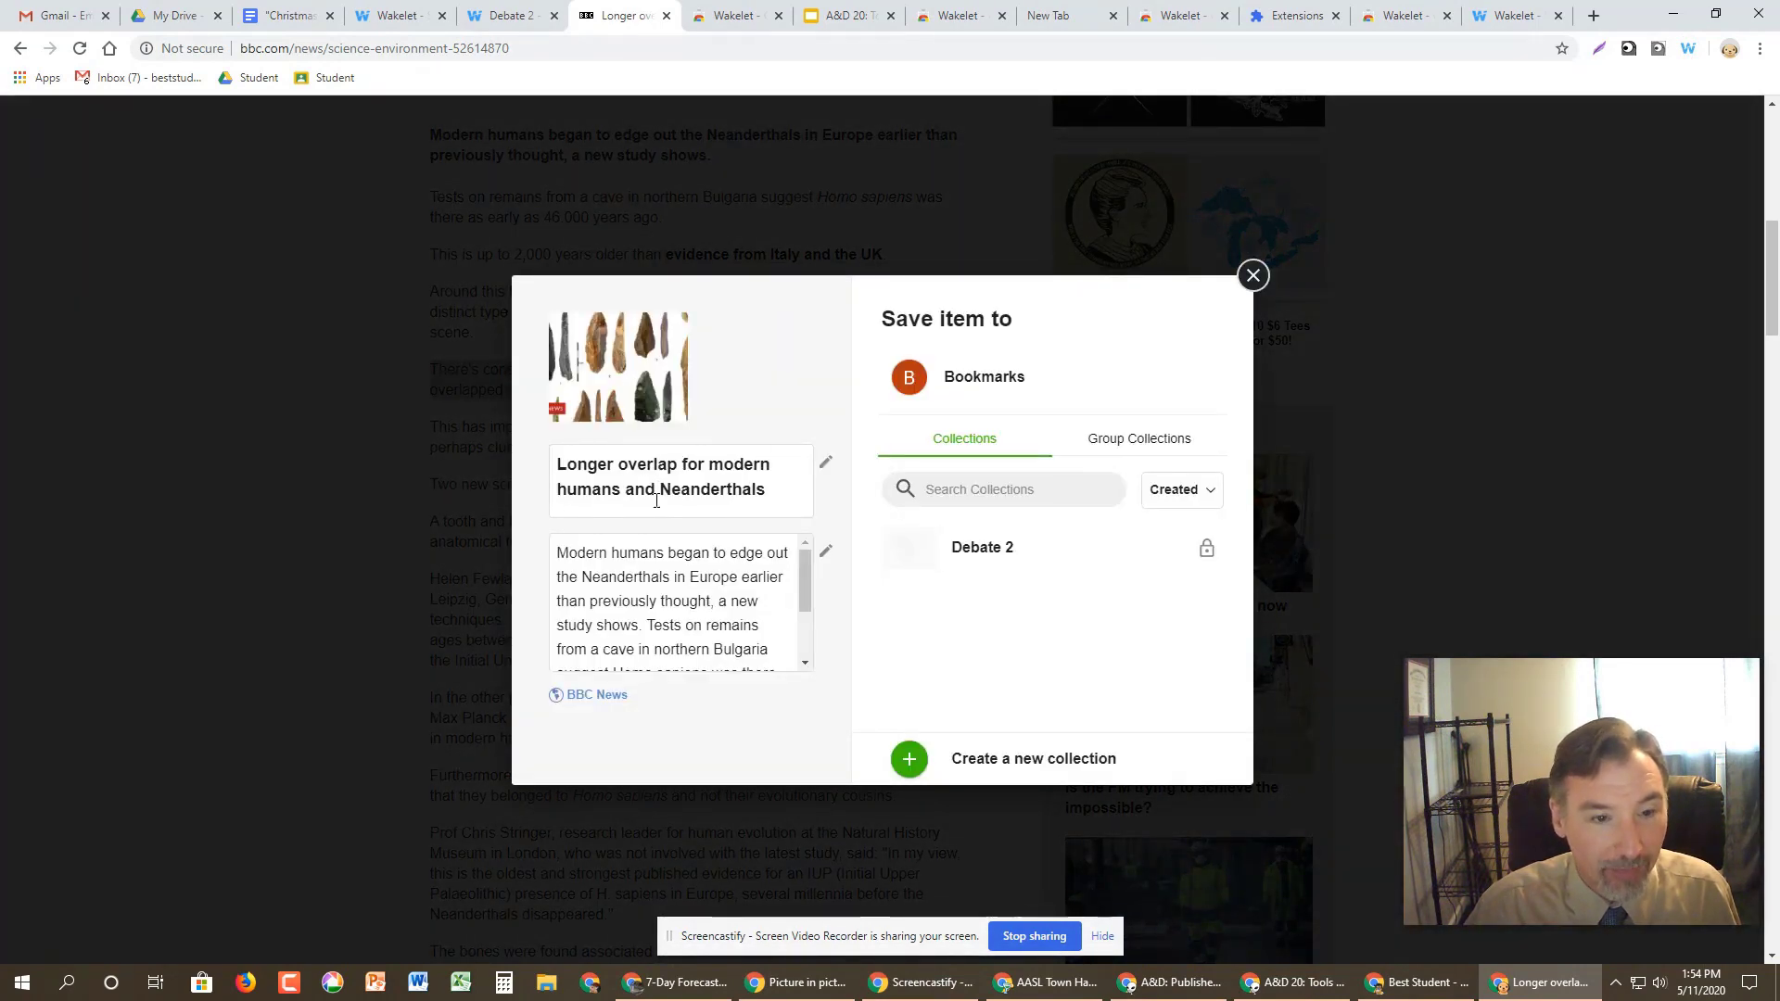
scroll(700, 631, "down", 2)
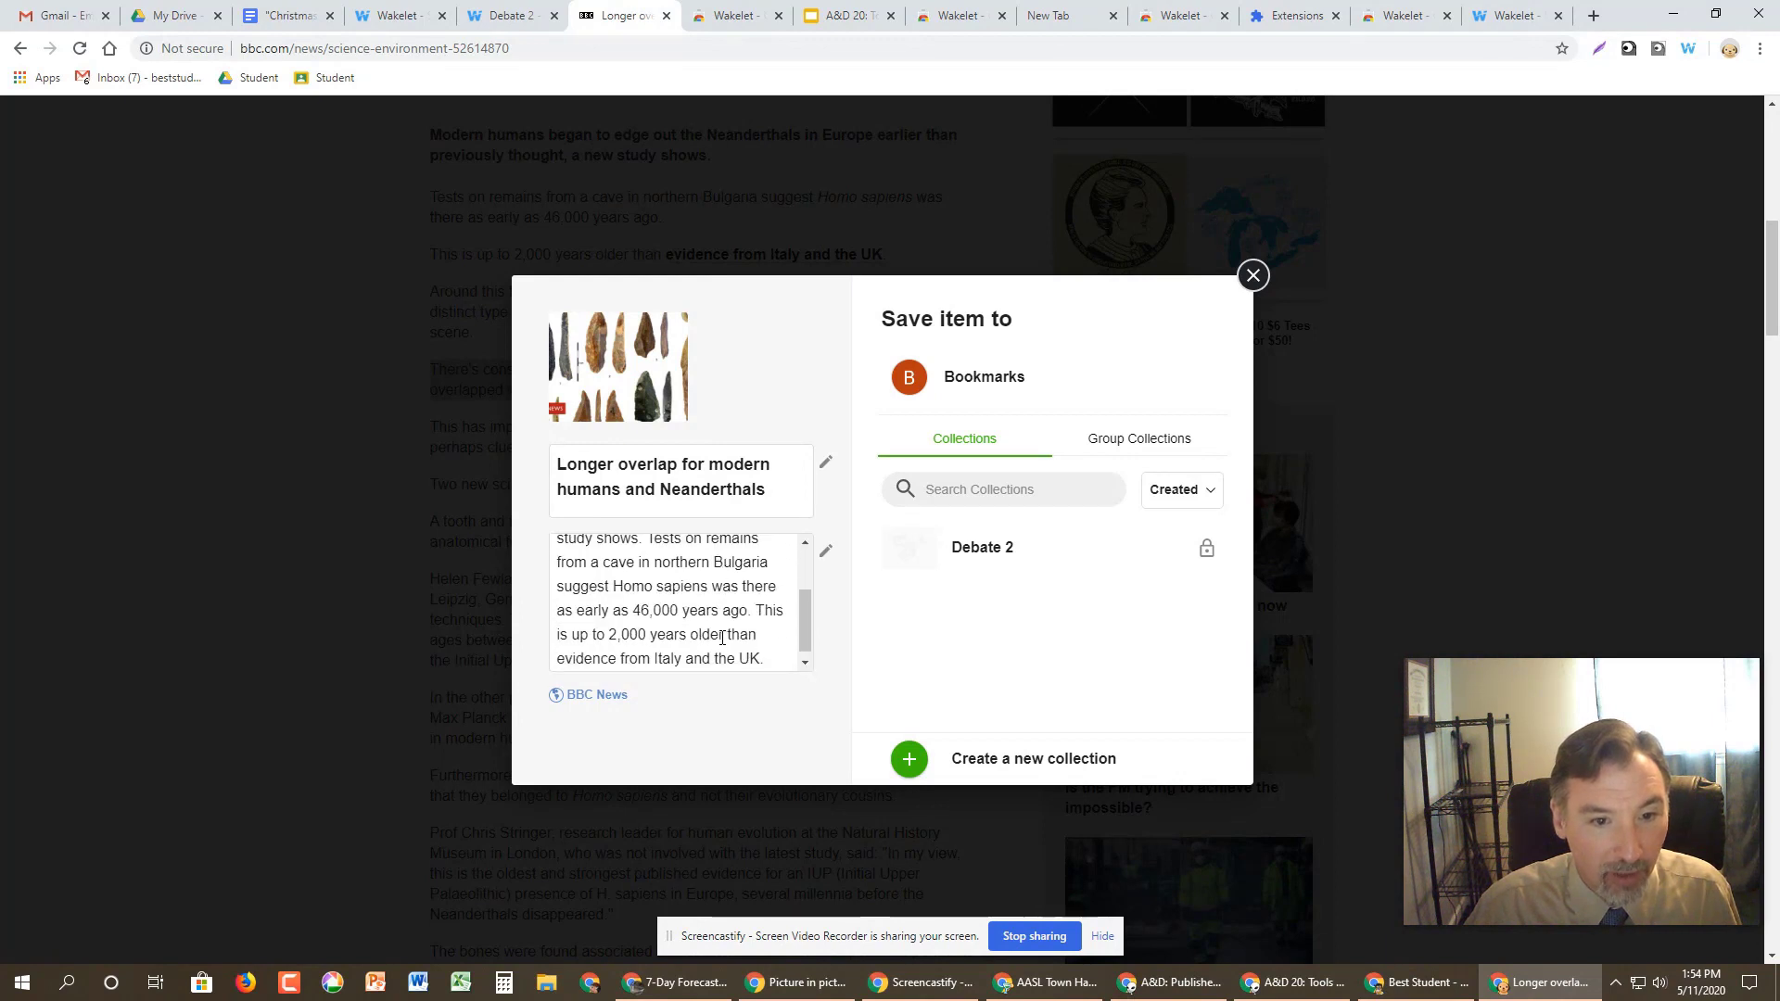
scroll(629, 580, "up", 2)
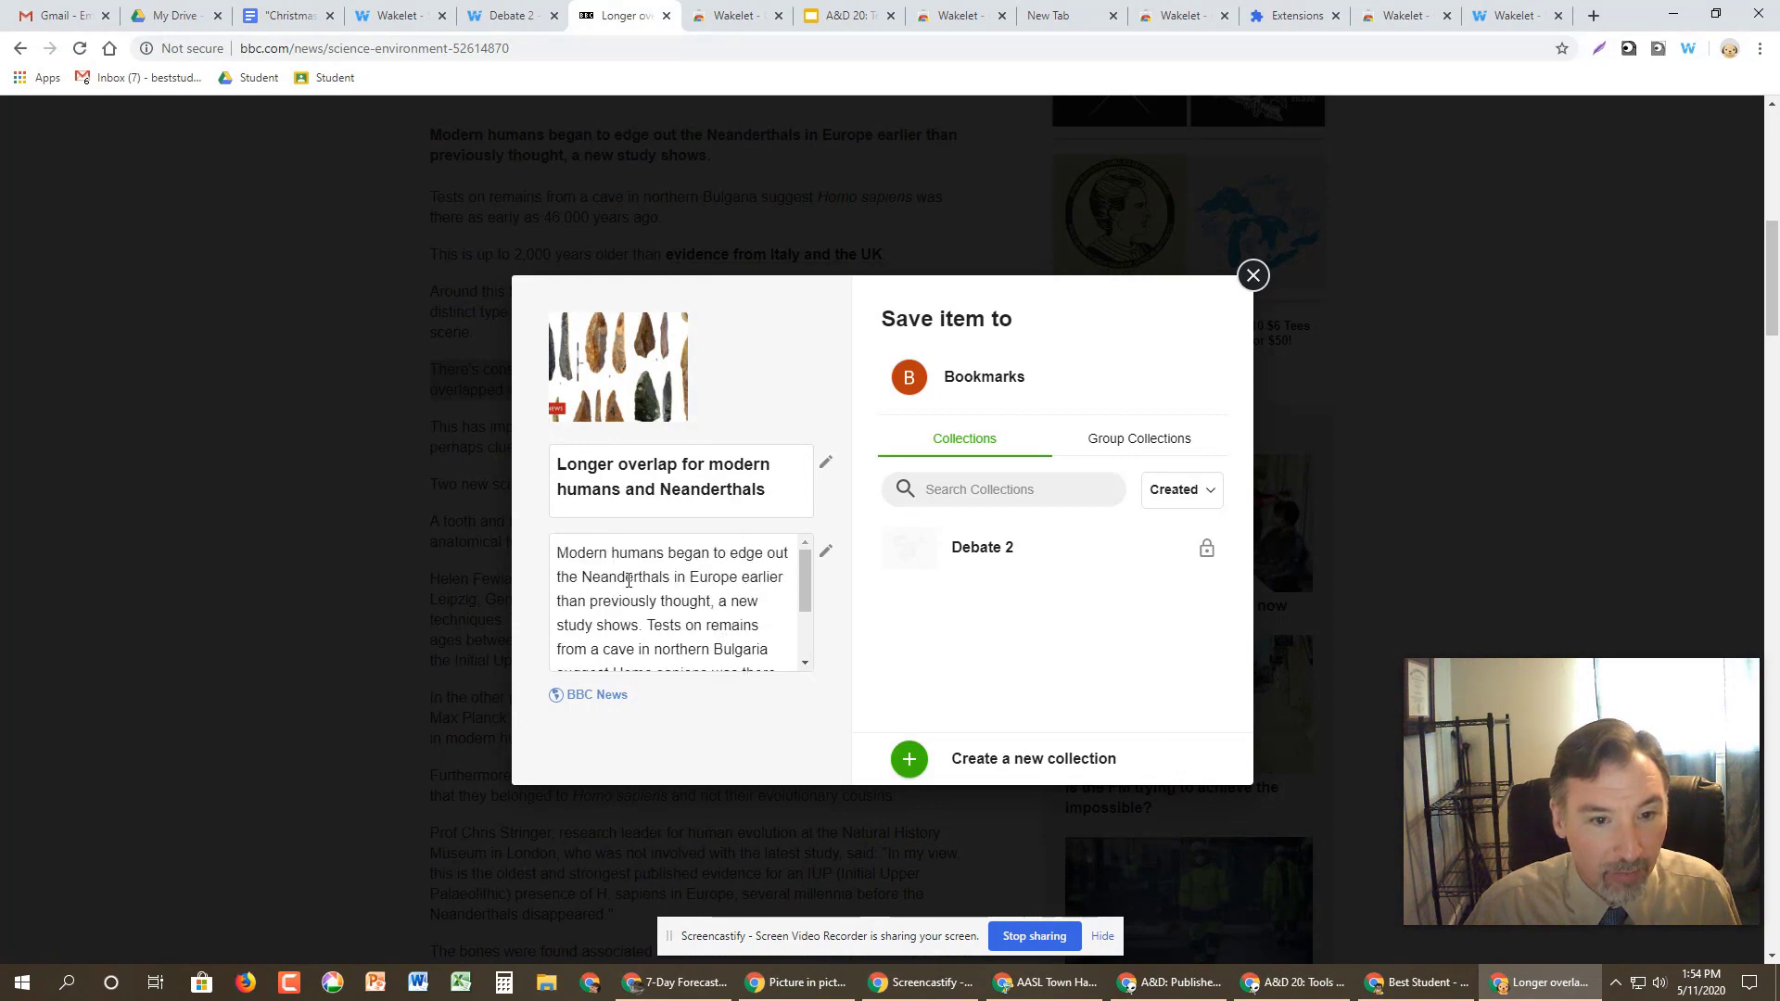
left_click(824, 554)
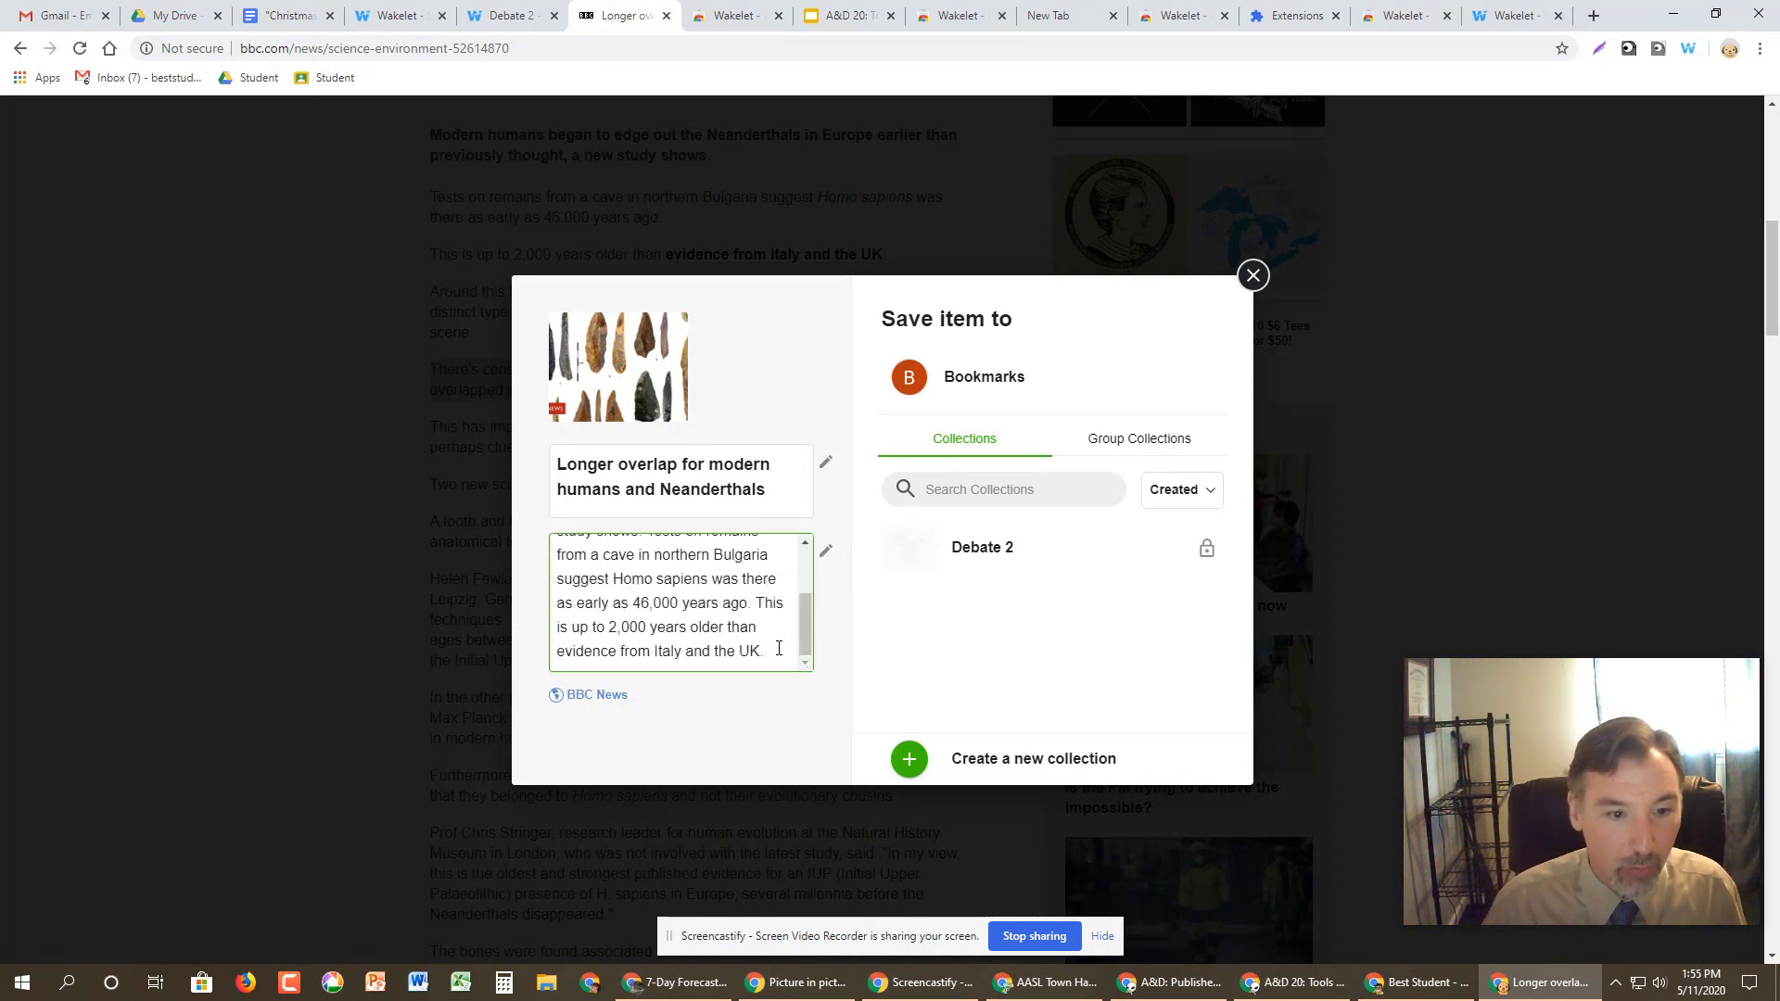
key("Return")
key("Return")
key("ctrl+v")
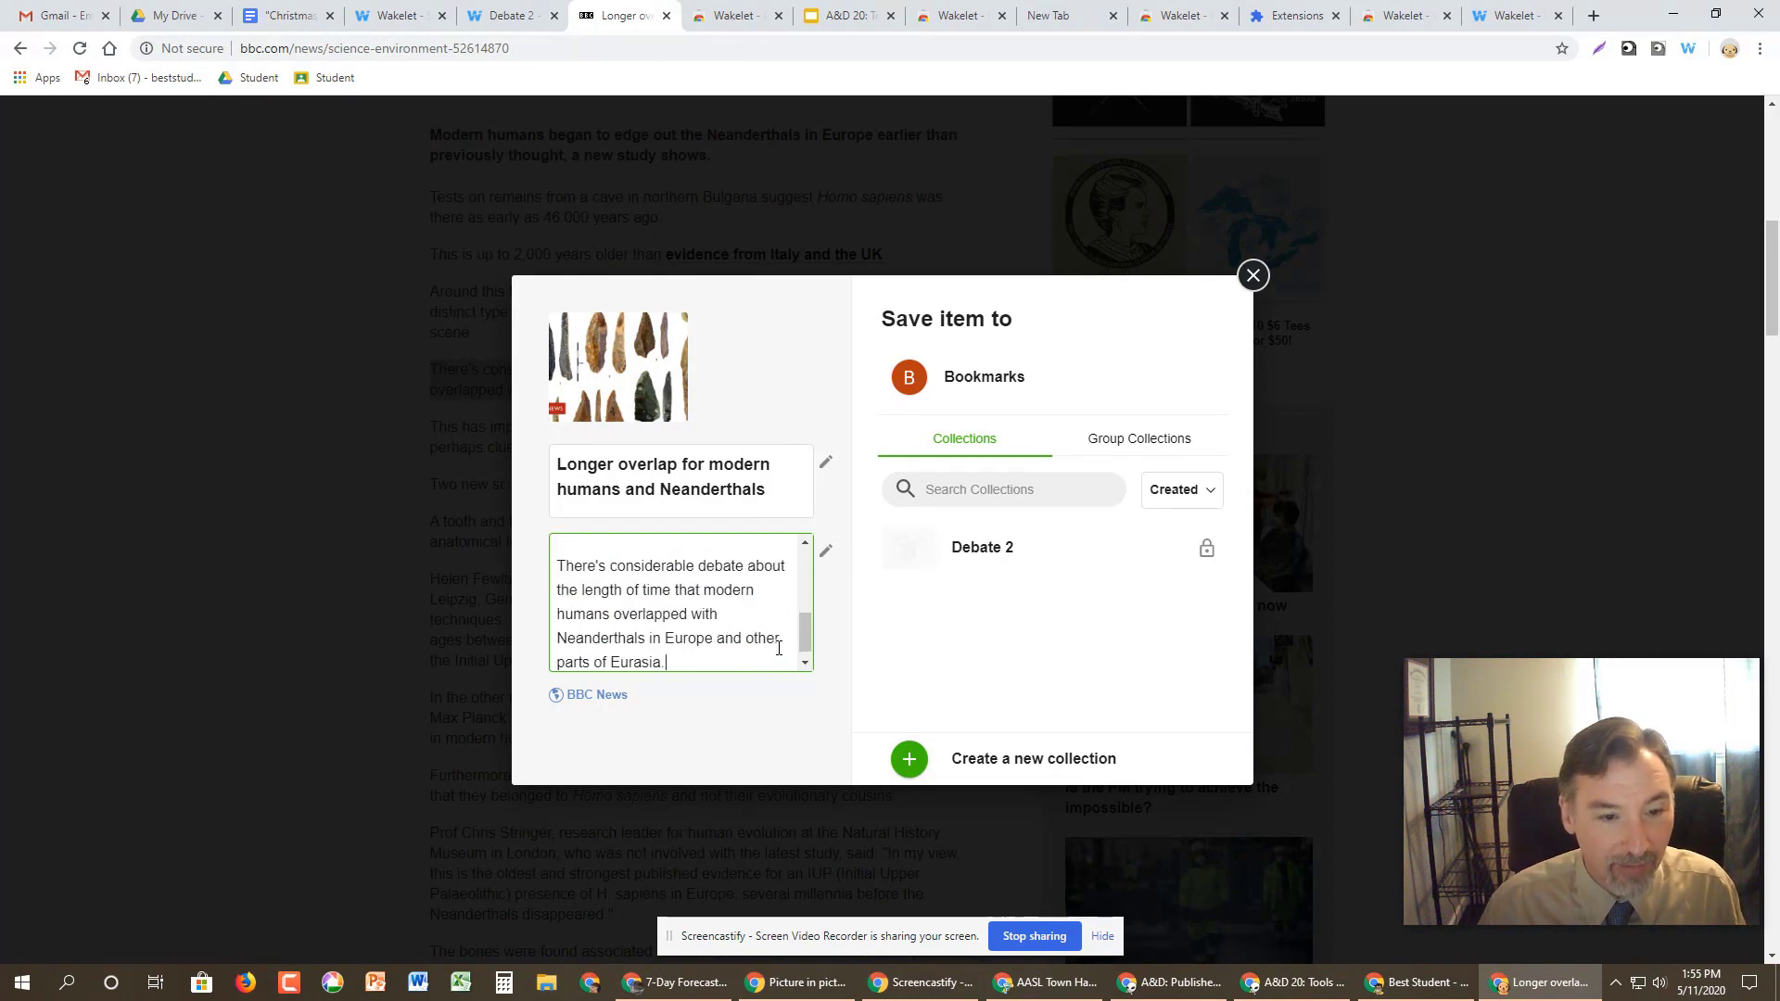
- Add the note "THIS SHOWS WHY MY SIDE OF THE DEBATE IS RIGHT!" below the pasted sentence and save the item to Debate 2
key("Return")
key("Return")
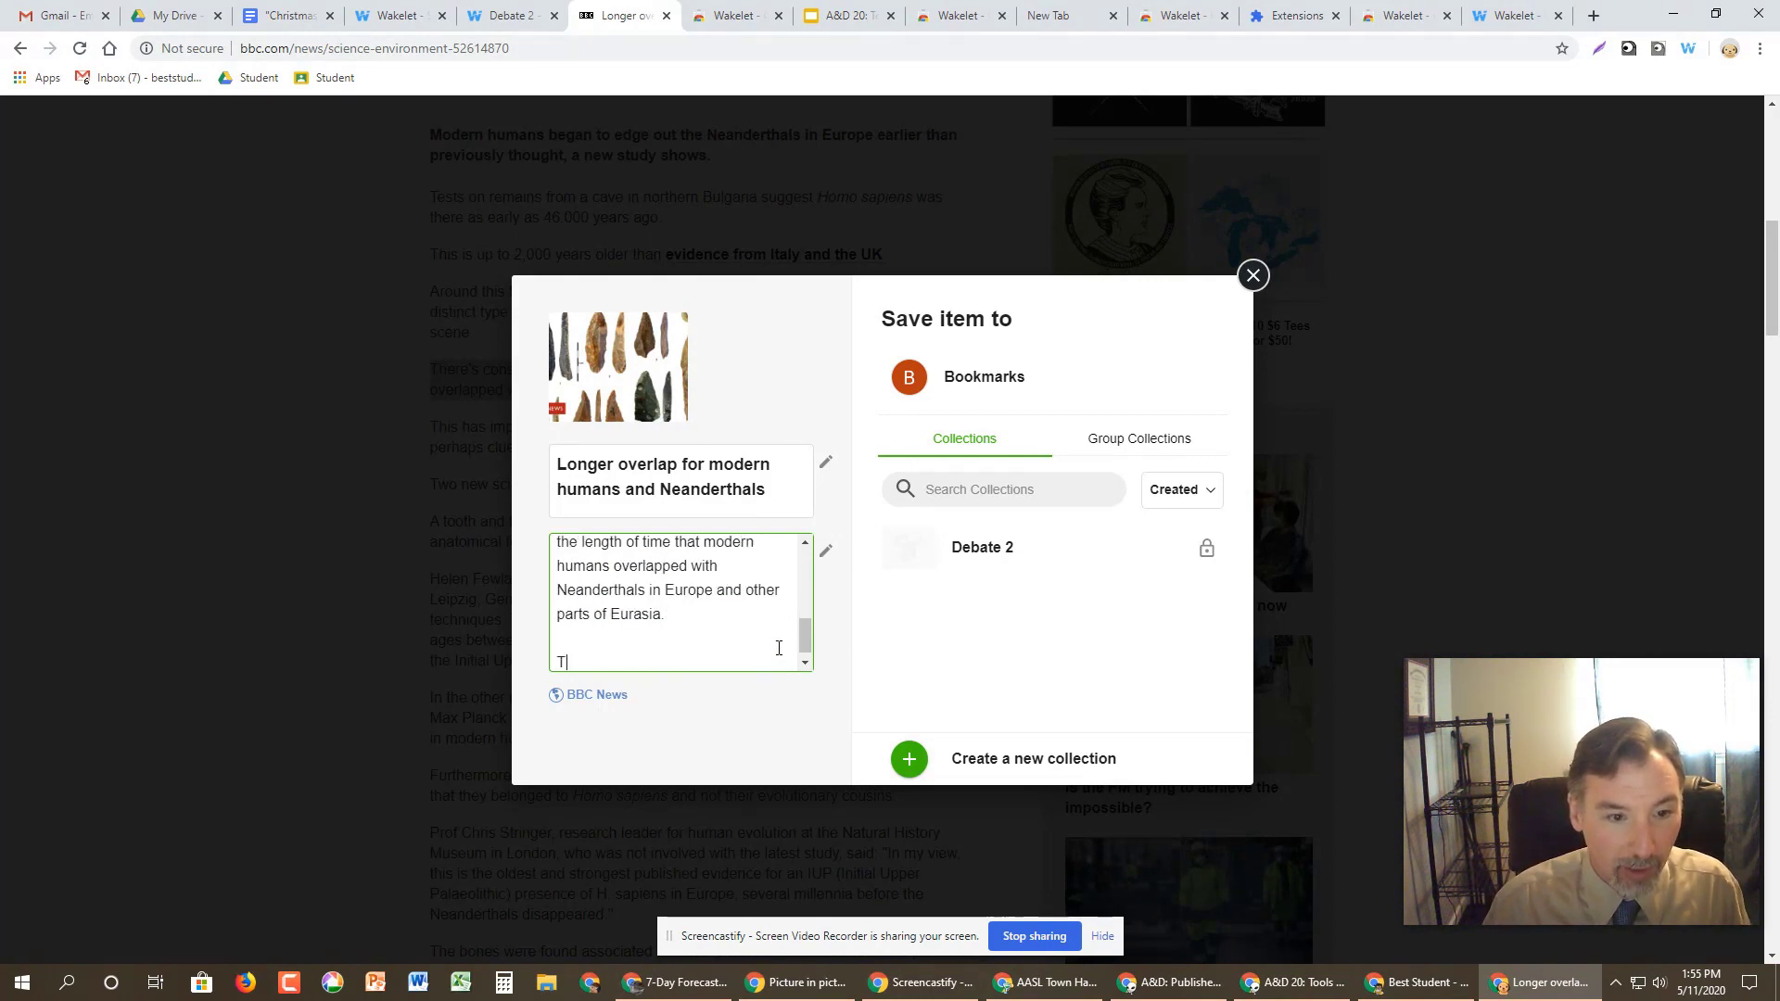
type("THIS SHO")
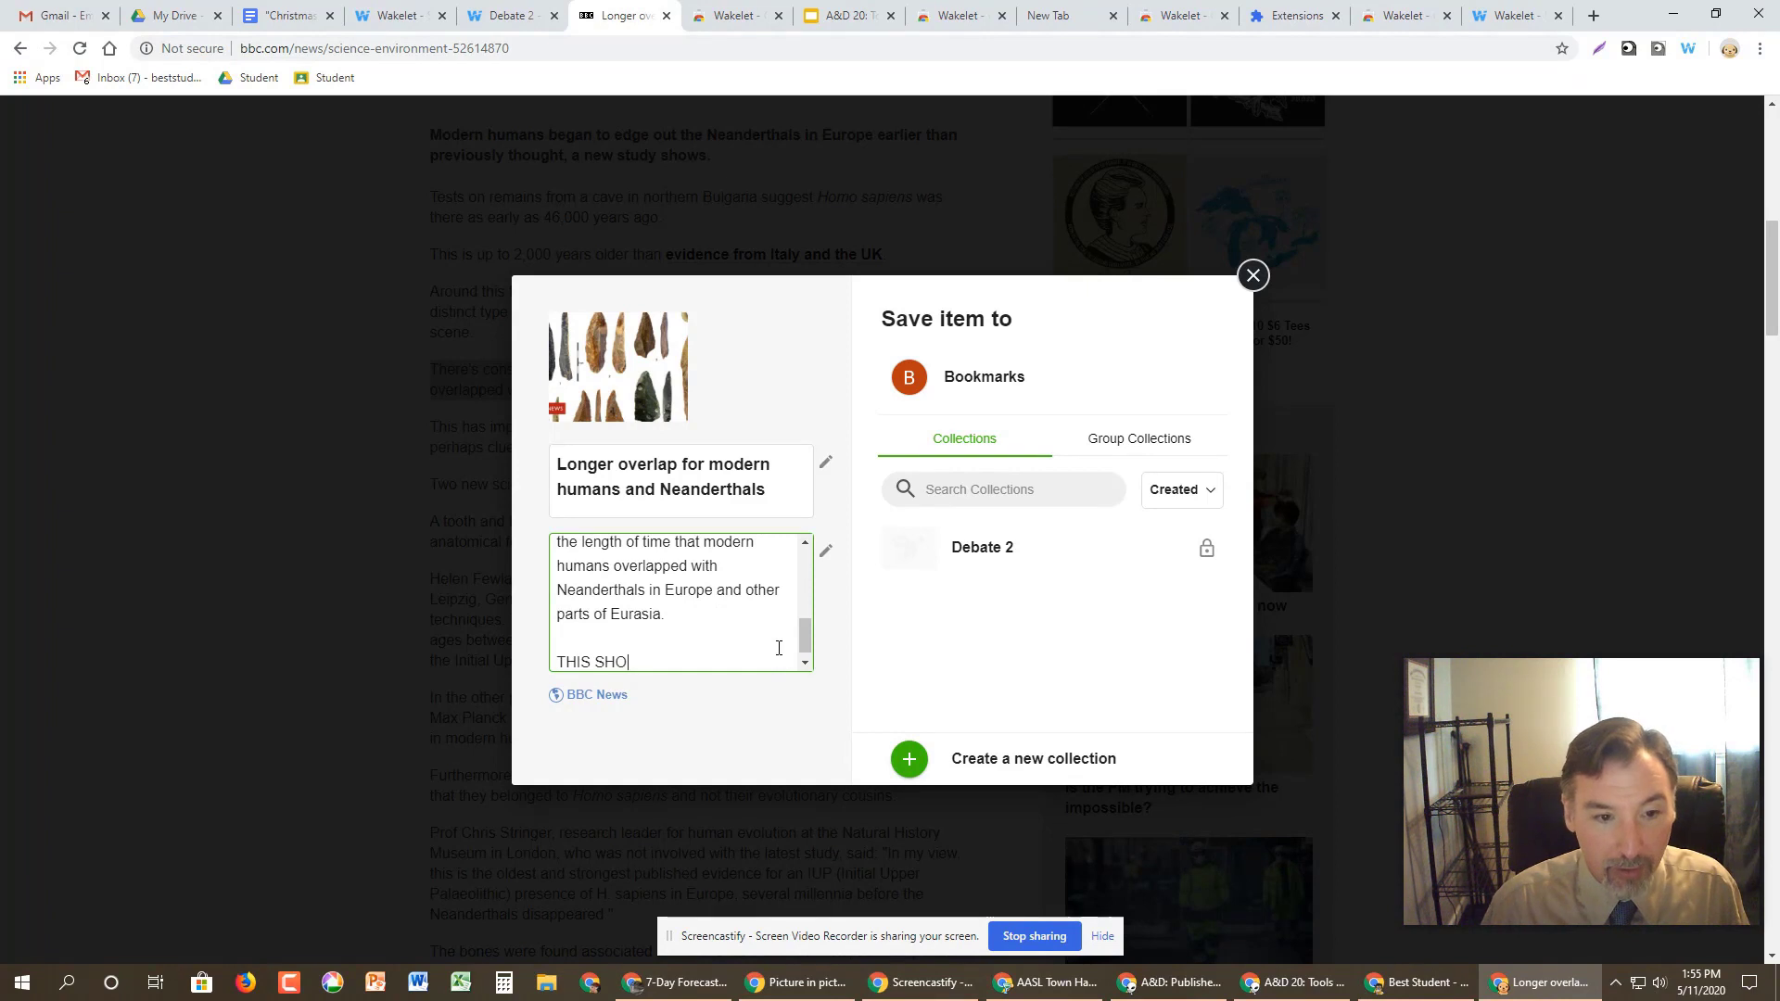
type("WS WHY MY SID")
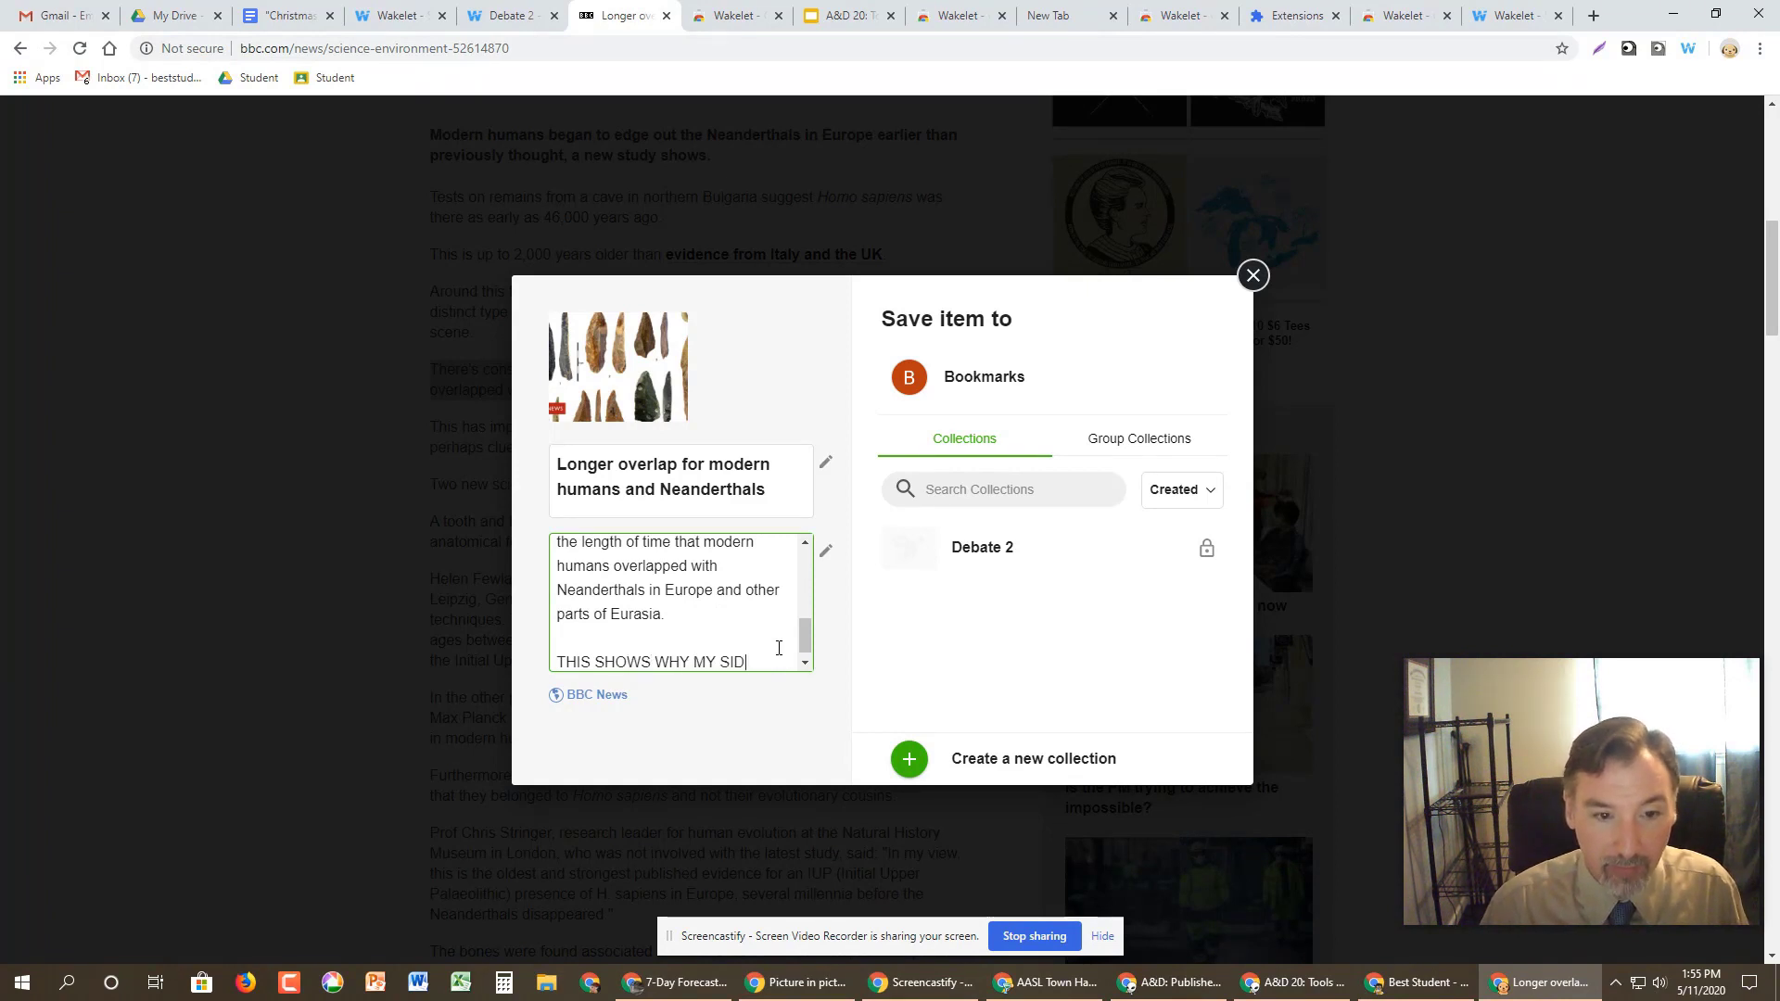
type("E OF THE DEBATE IS R")
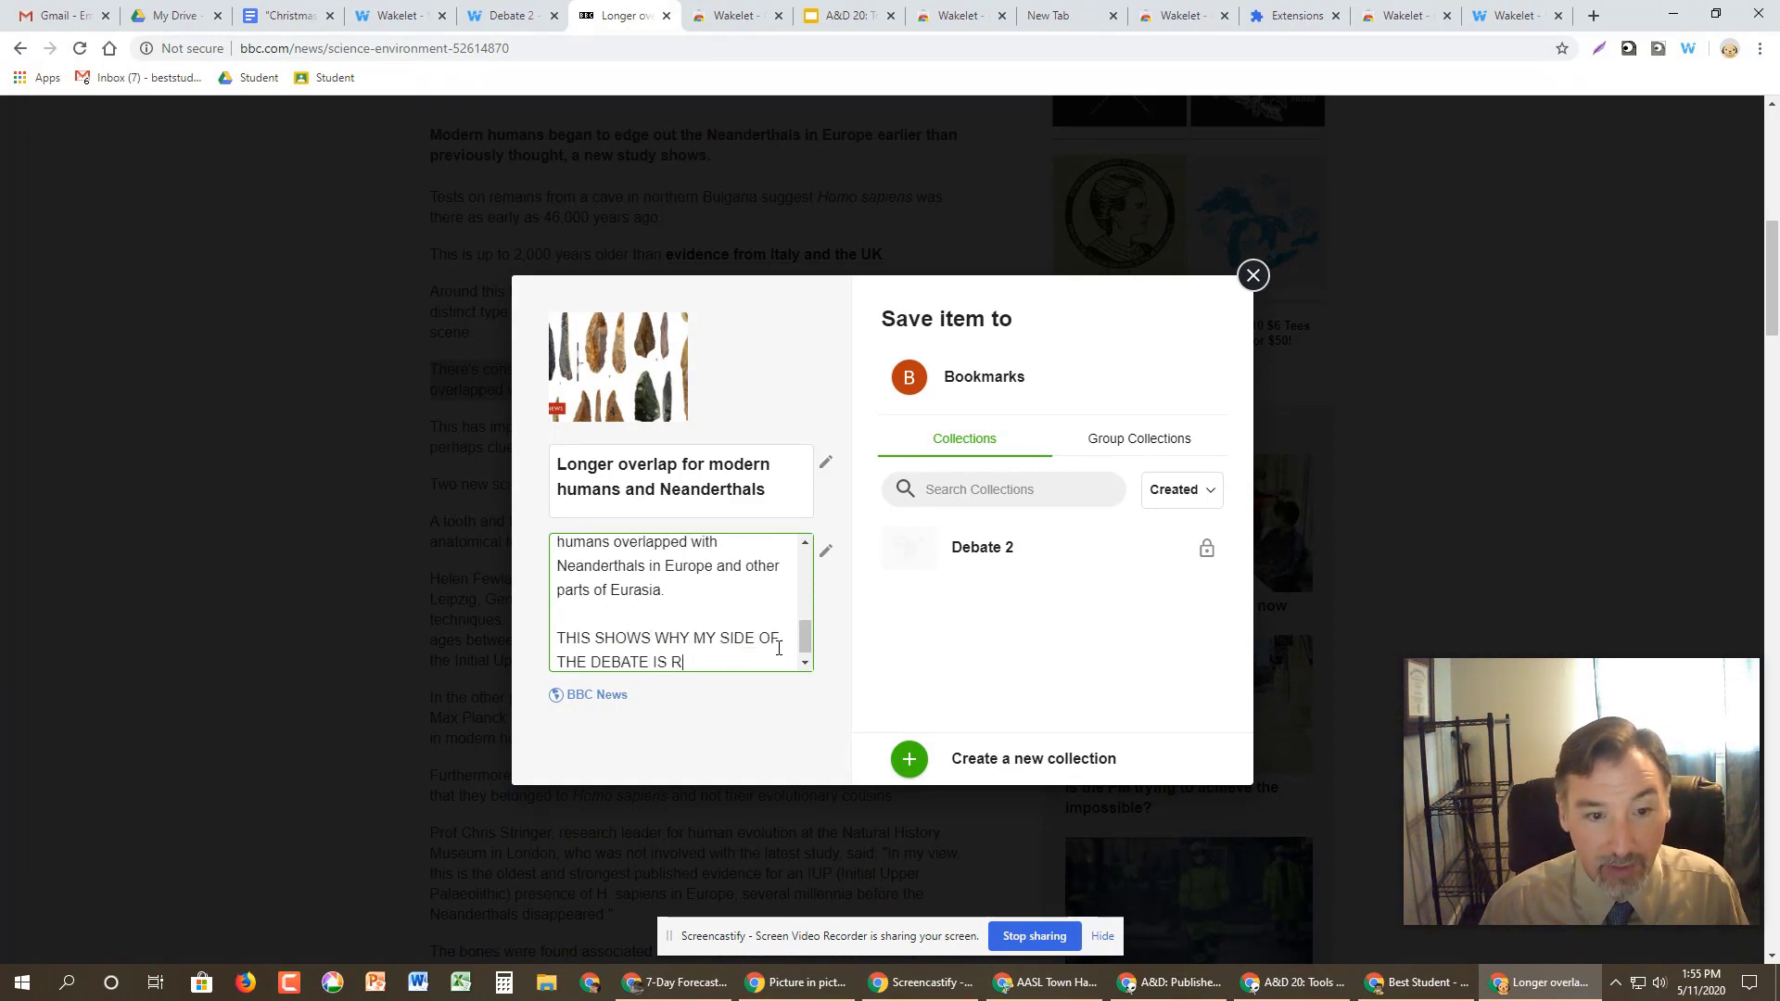
type("IGHT!")
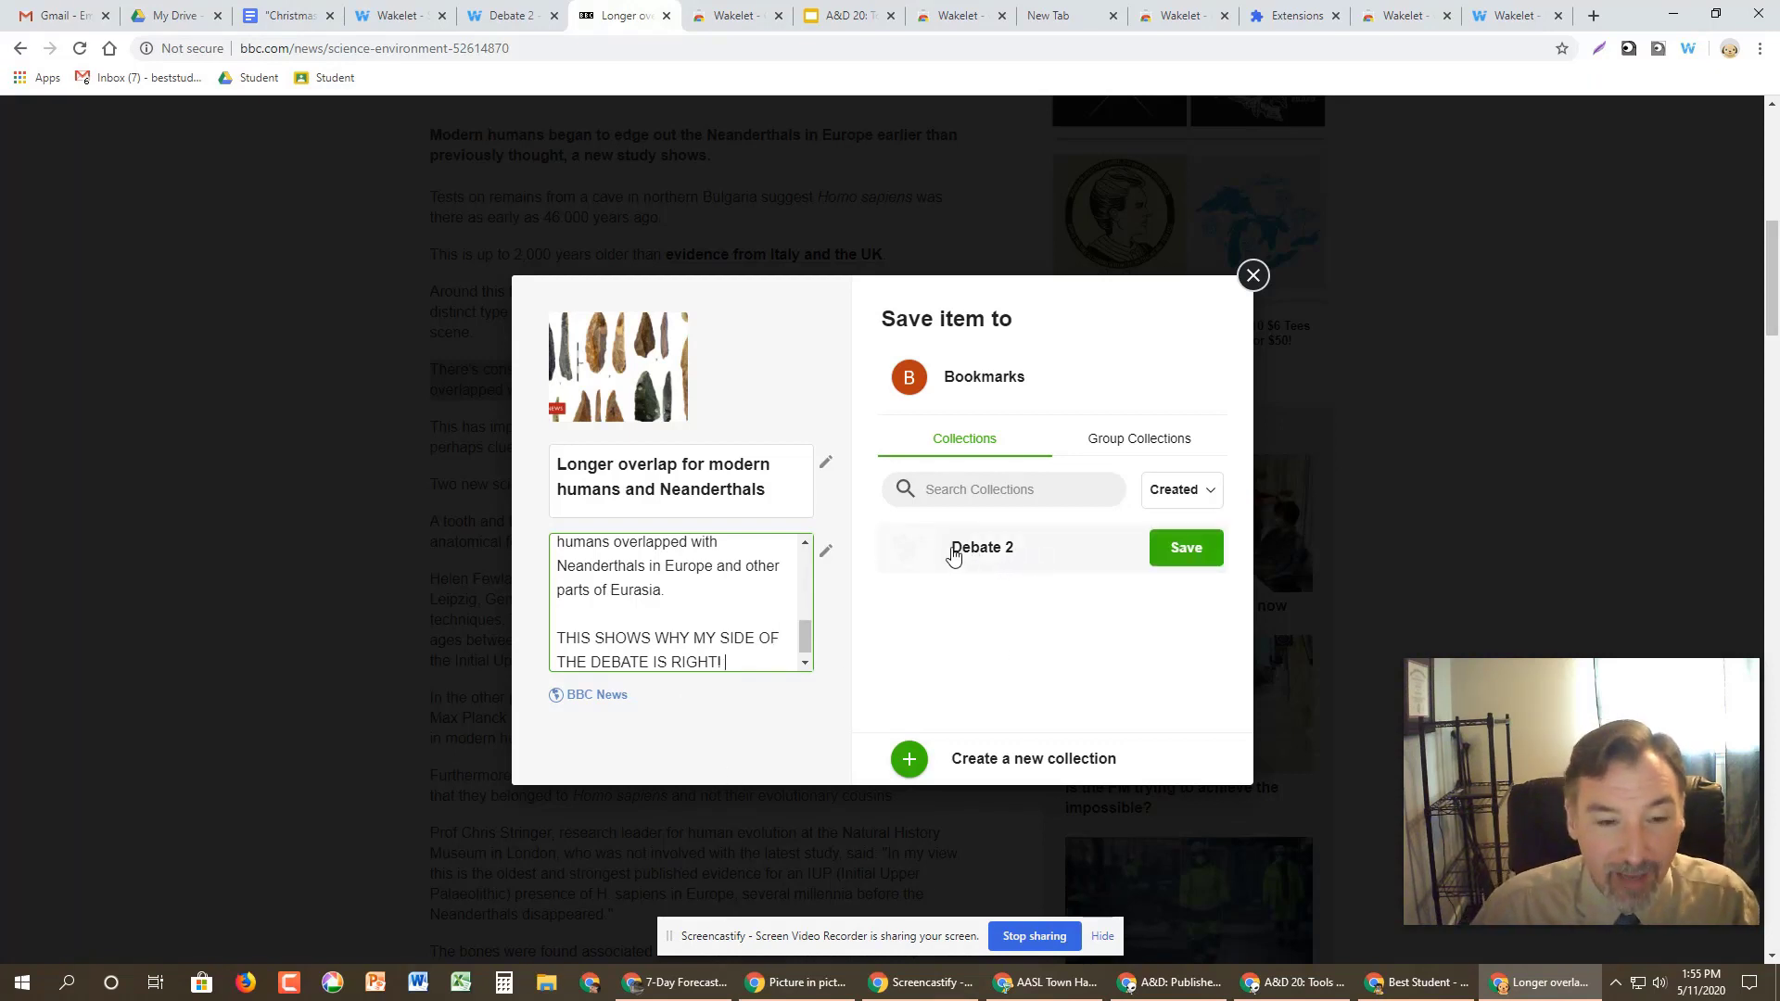
mouse_move(1097, 557)
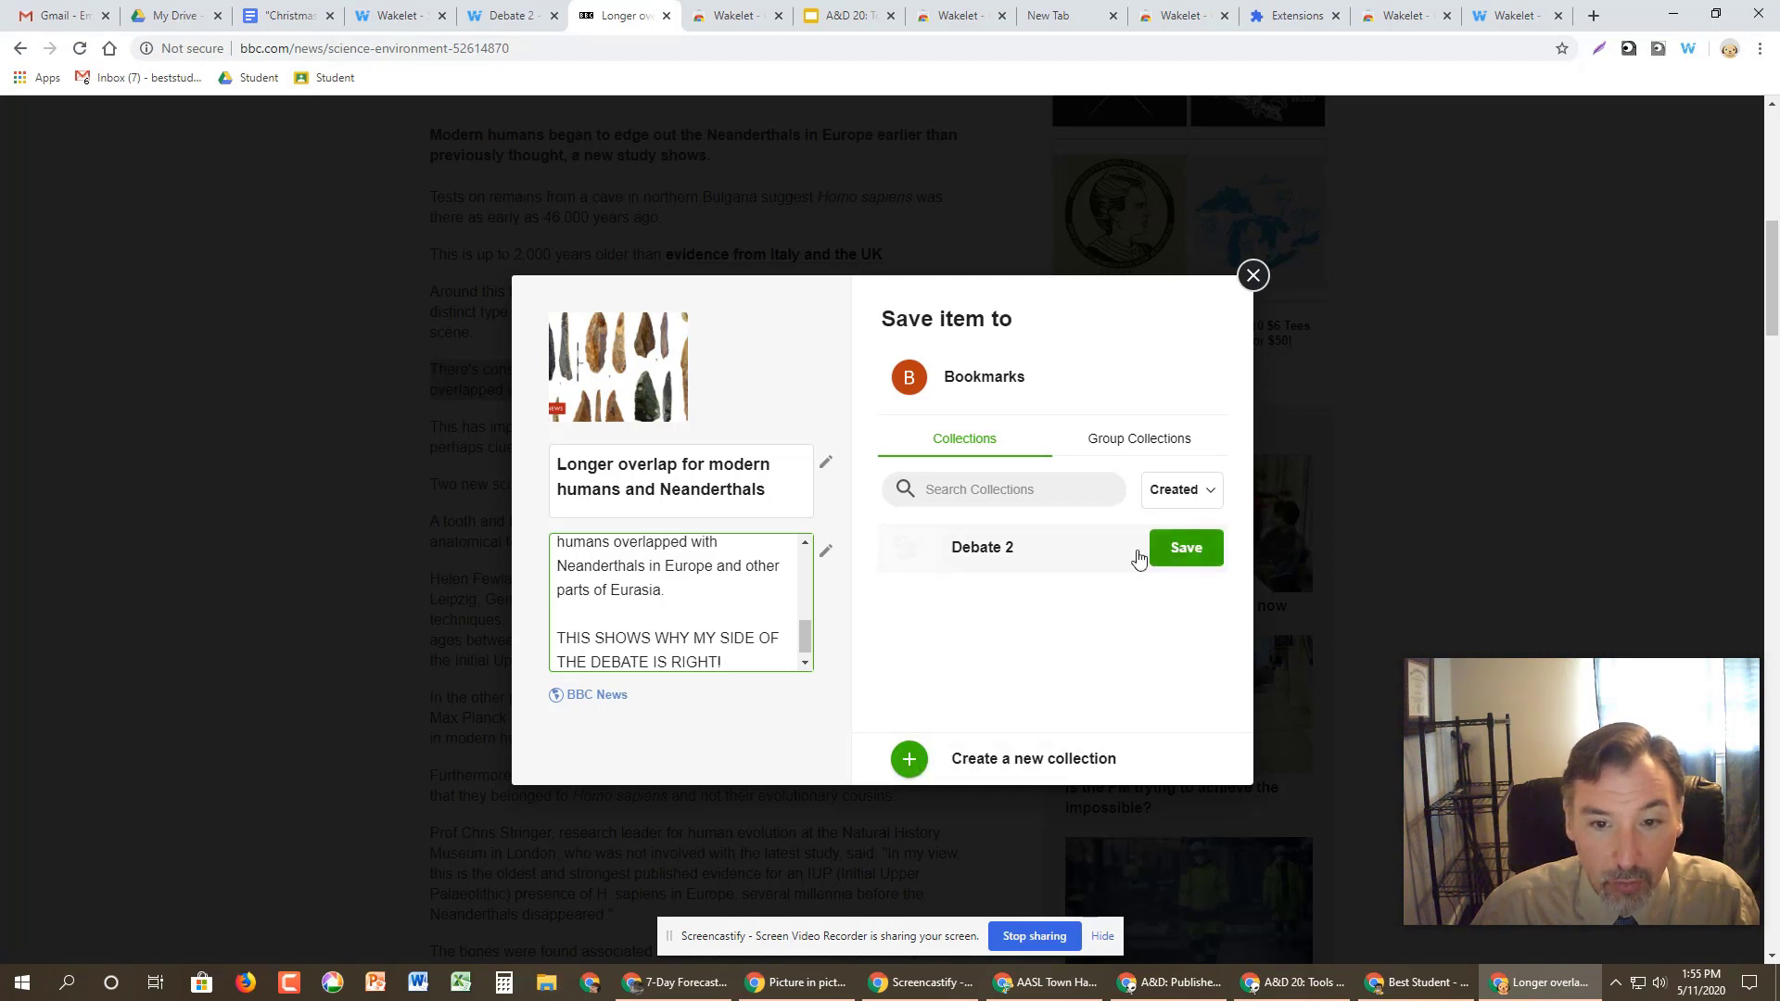
left_click(1190, 550)
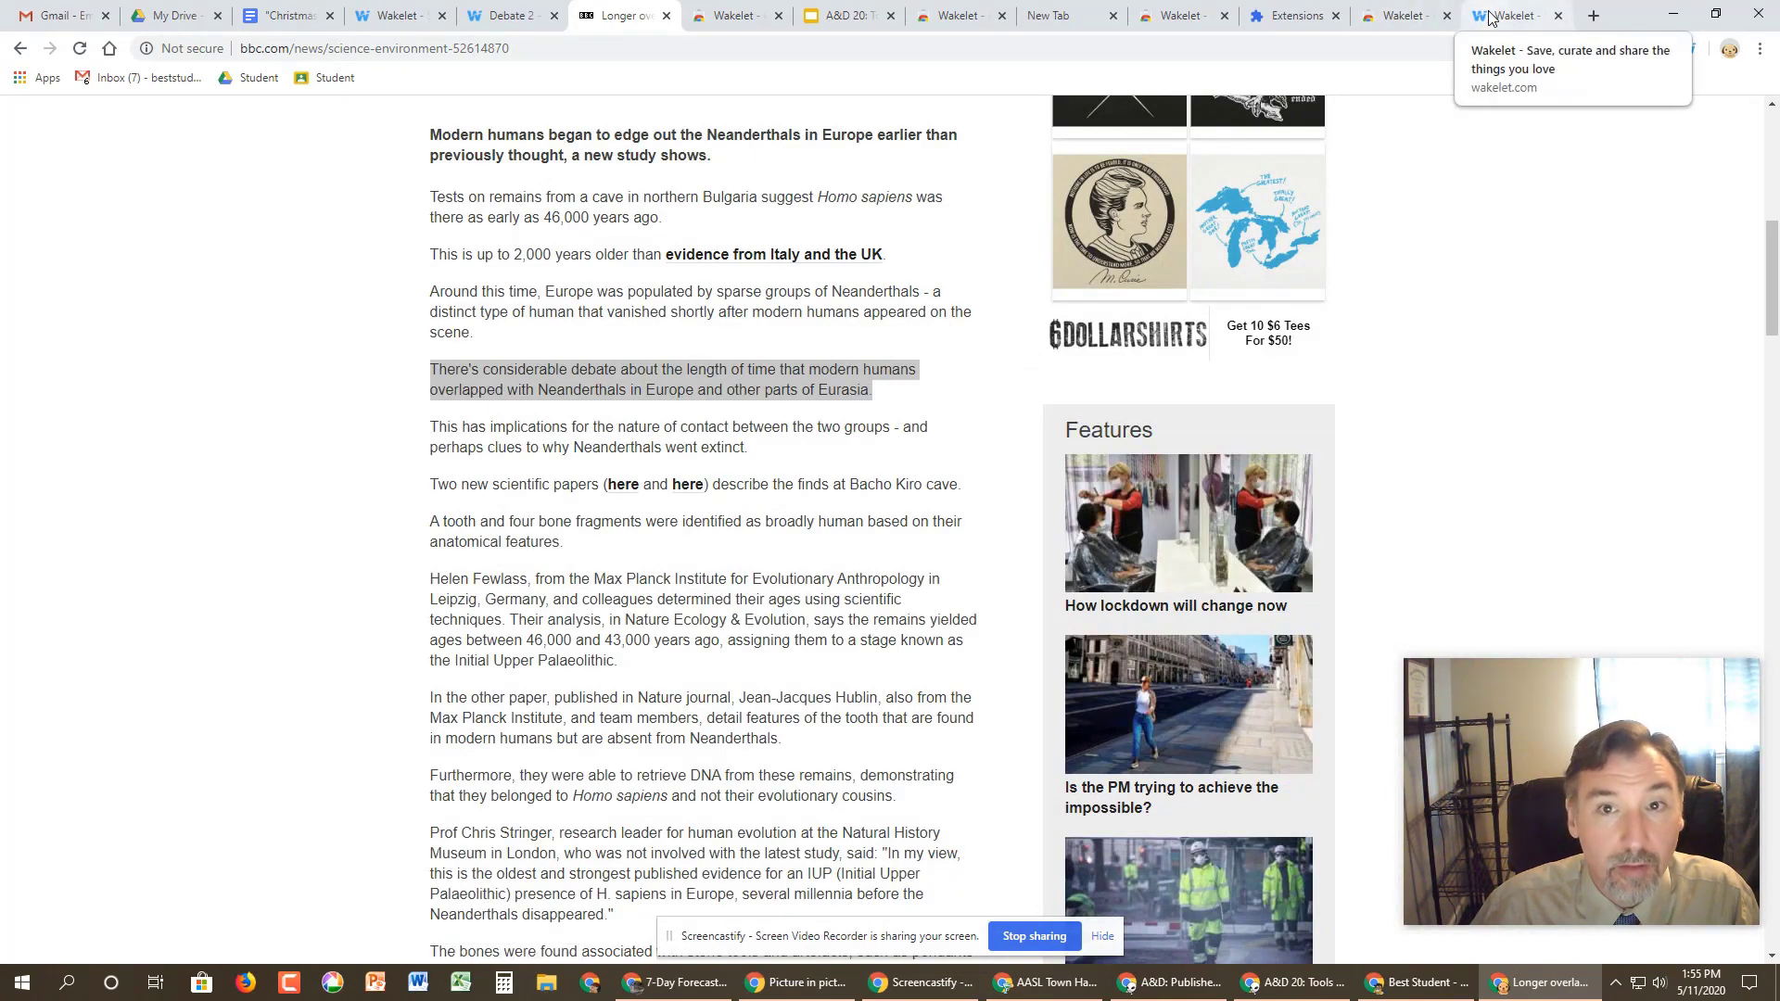
- Switch to the Wakelet site and open the Debate 2 collection to review its saved articles
left_click(1490, 18)
left_click(982, 445)
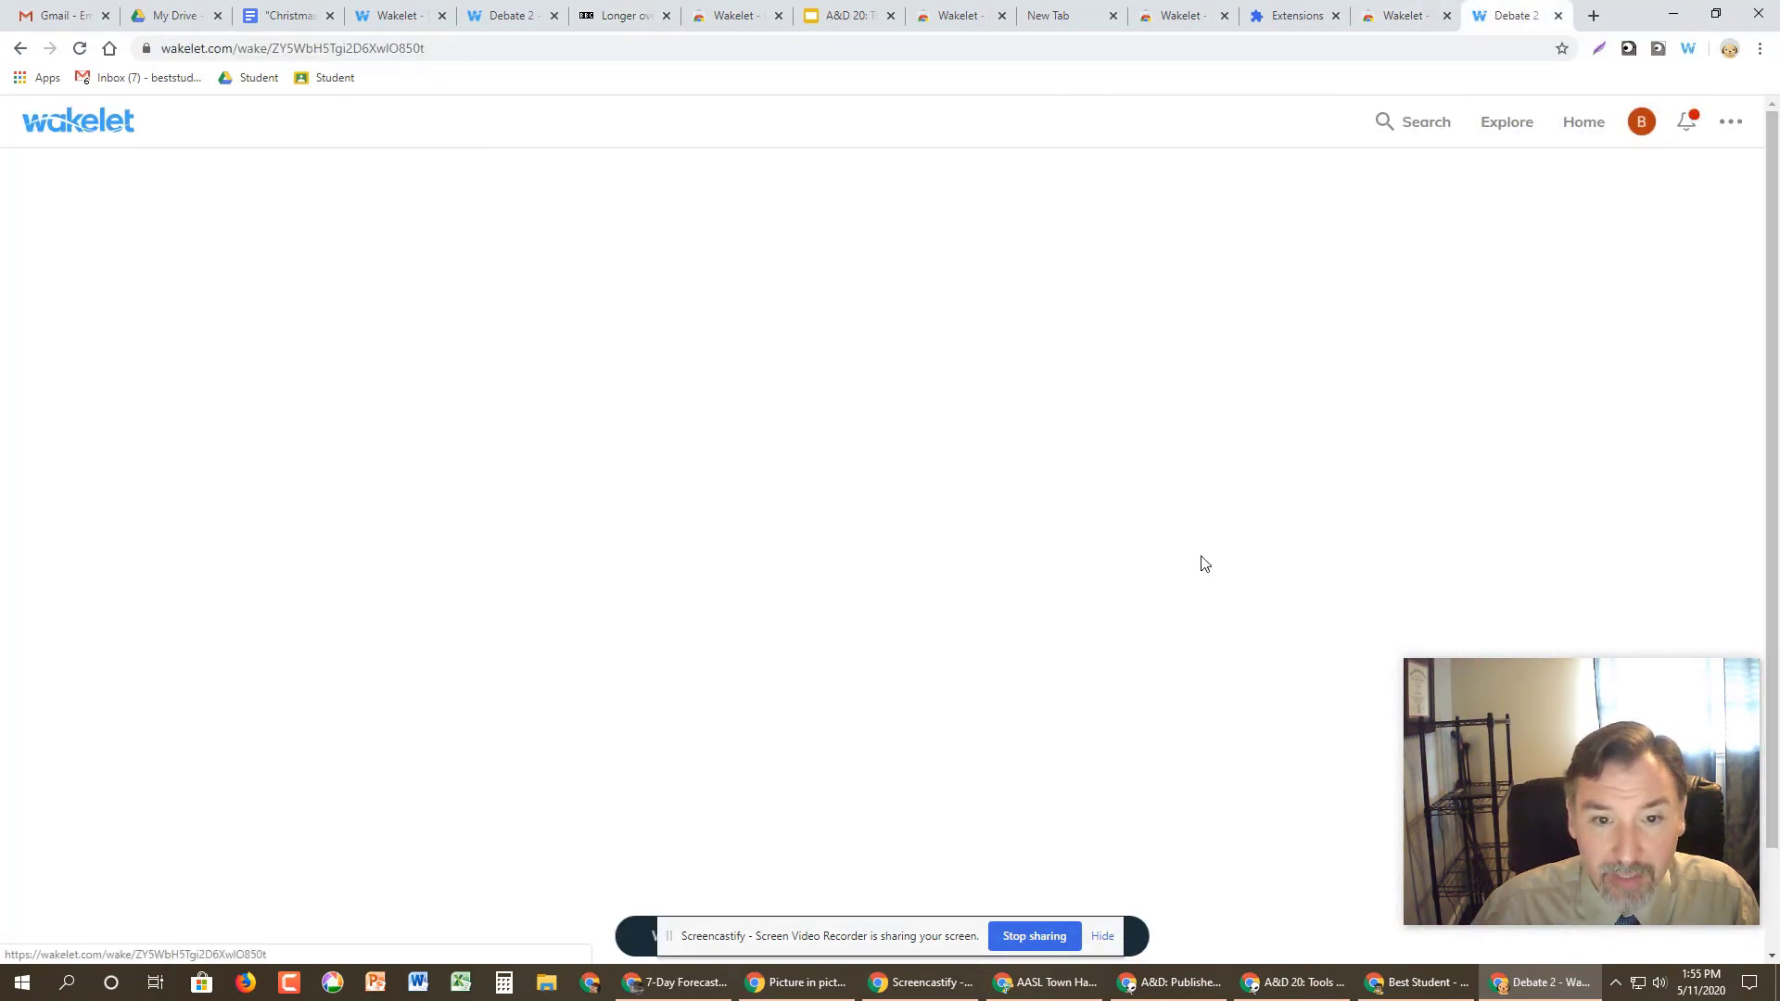
scroll(1013, 548, "down", 2)
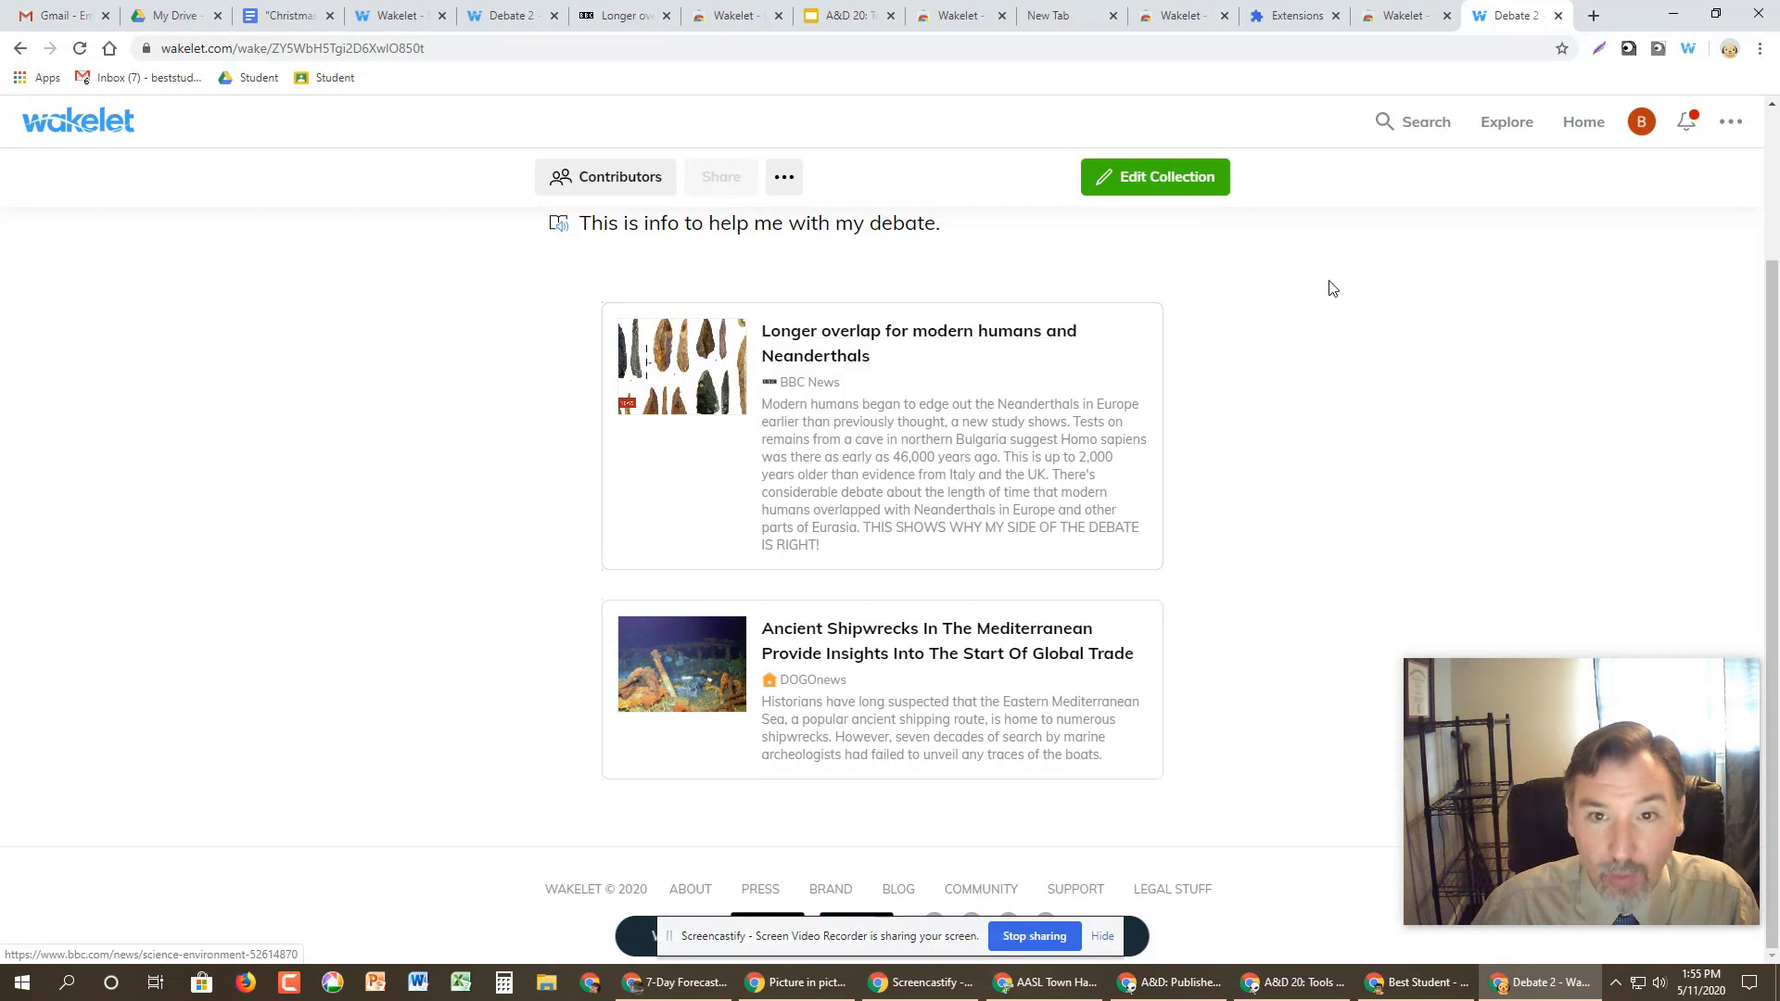
- Add a text item above the BBC article reading "tHIS NEXT ARTICLE TOTALLY RULES TO SHOW WHY MY SIDE IS THE BEST AND THE OTHER SIDE IS DUMB."
left_click(1173, 181)
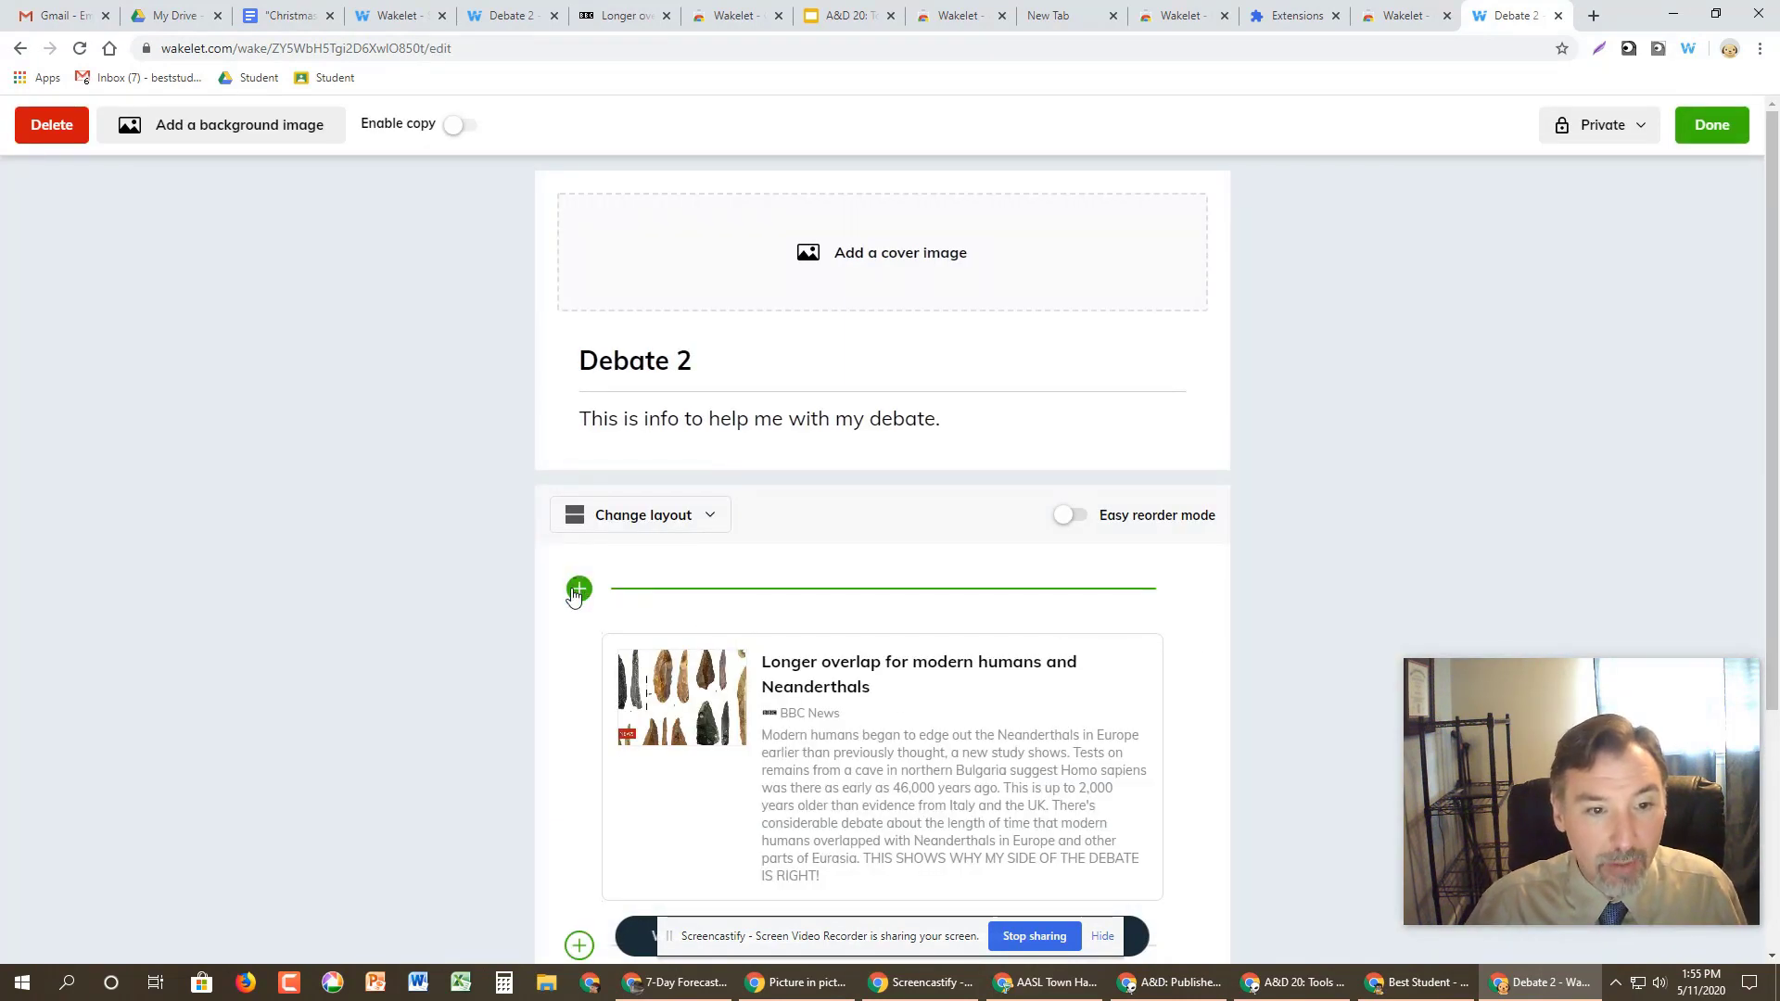
left_click(576, 590)
left_click(595, 670)
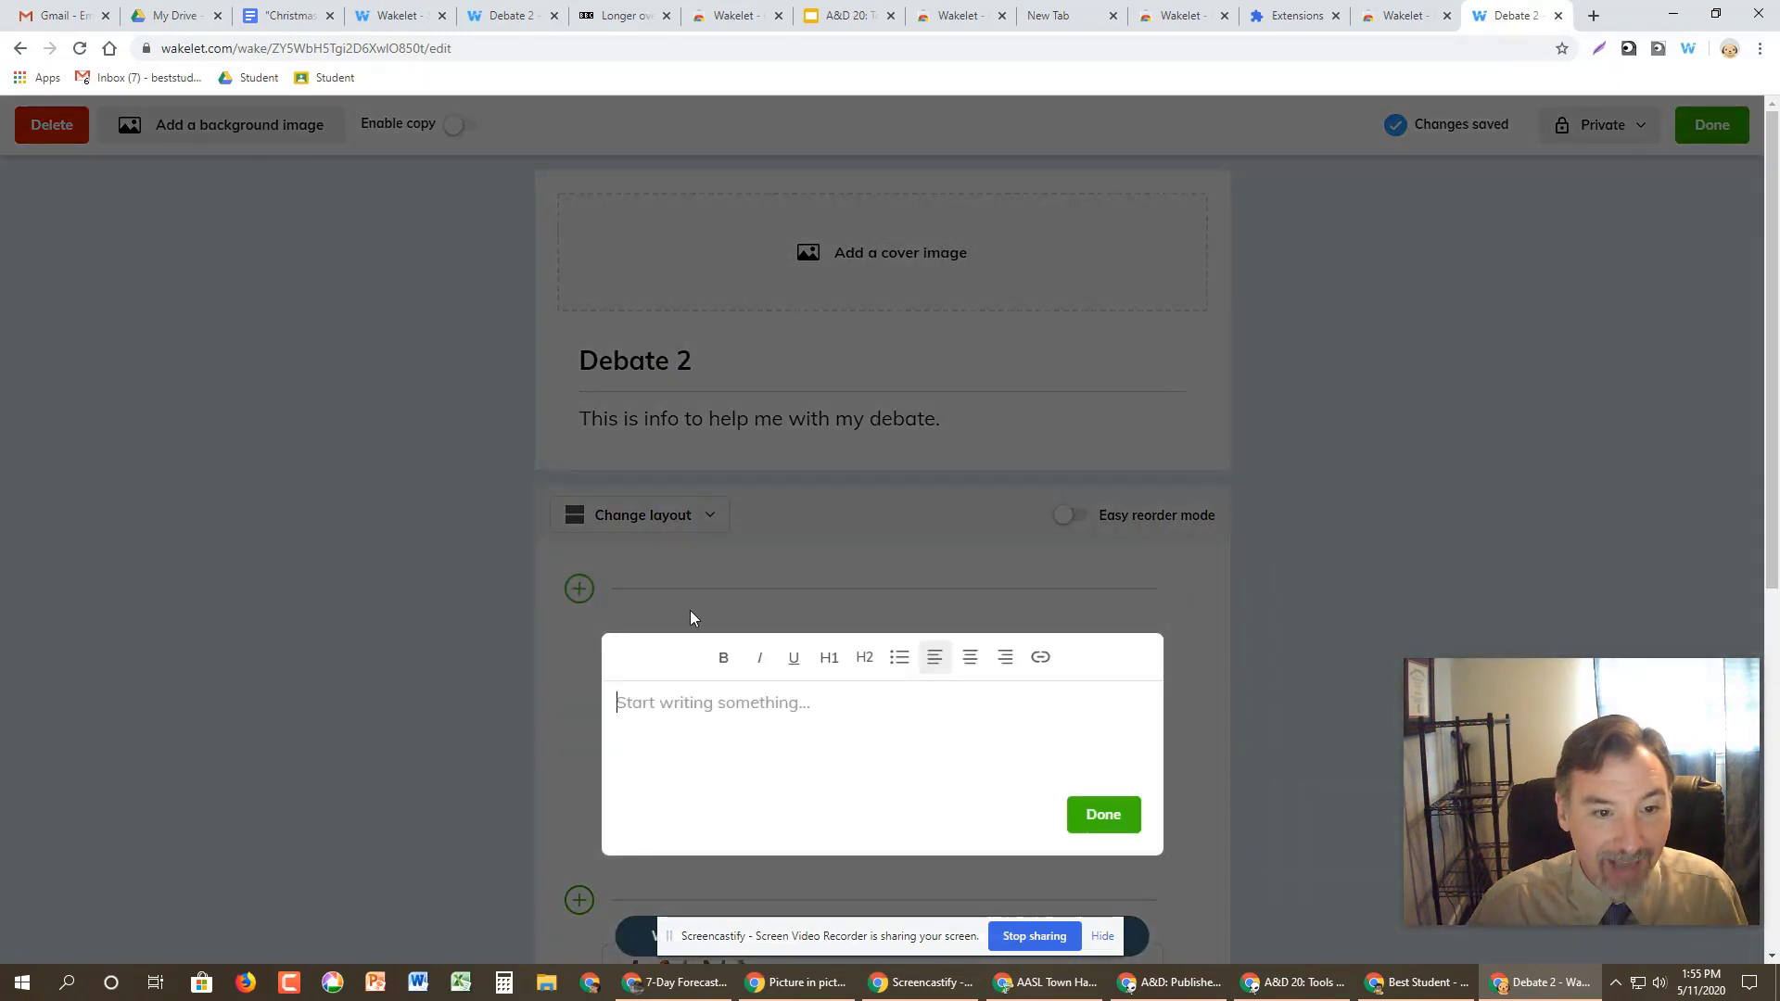
type("tHIS")
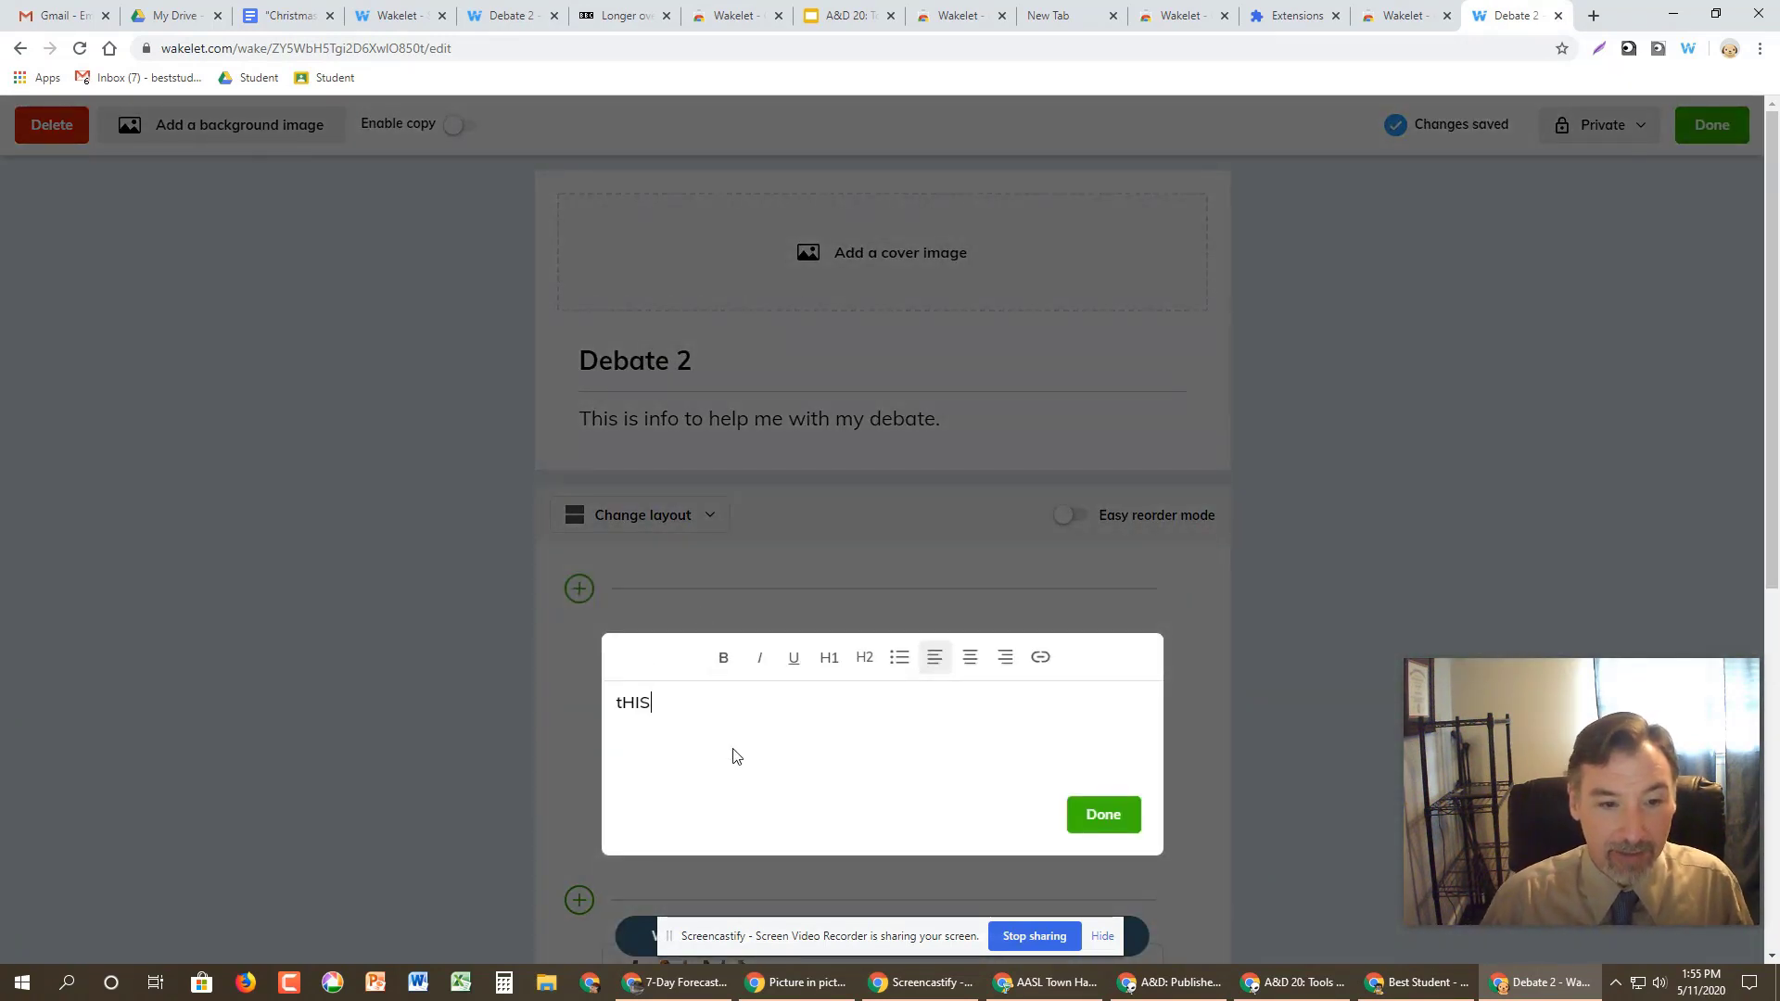
type(" NEXT ARTICLE")
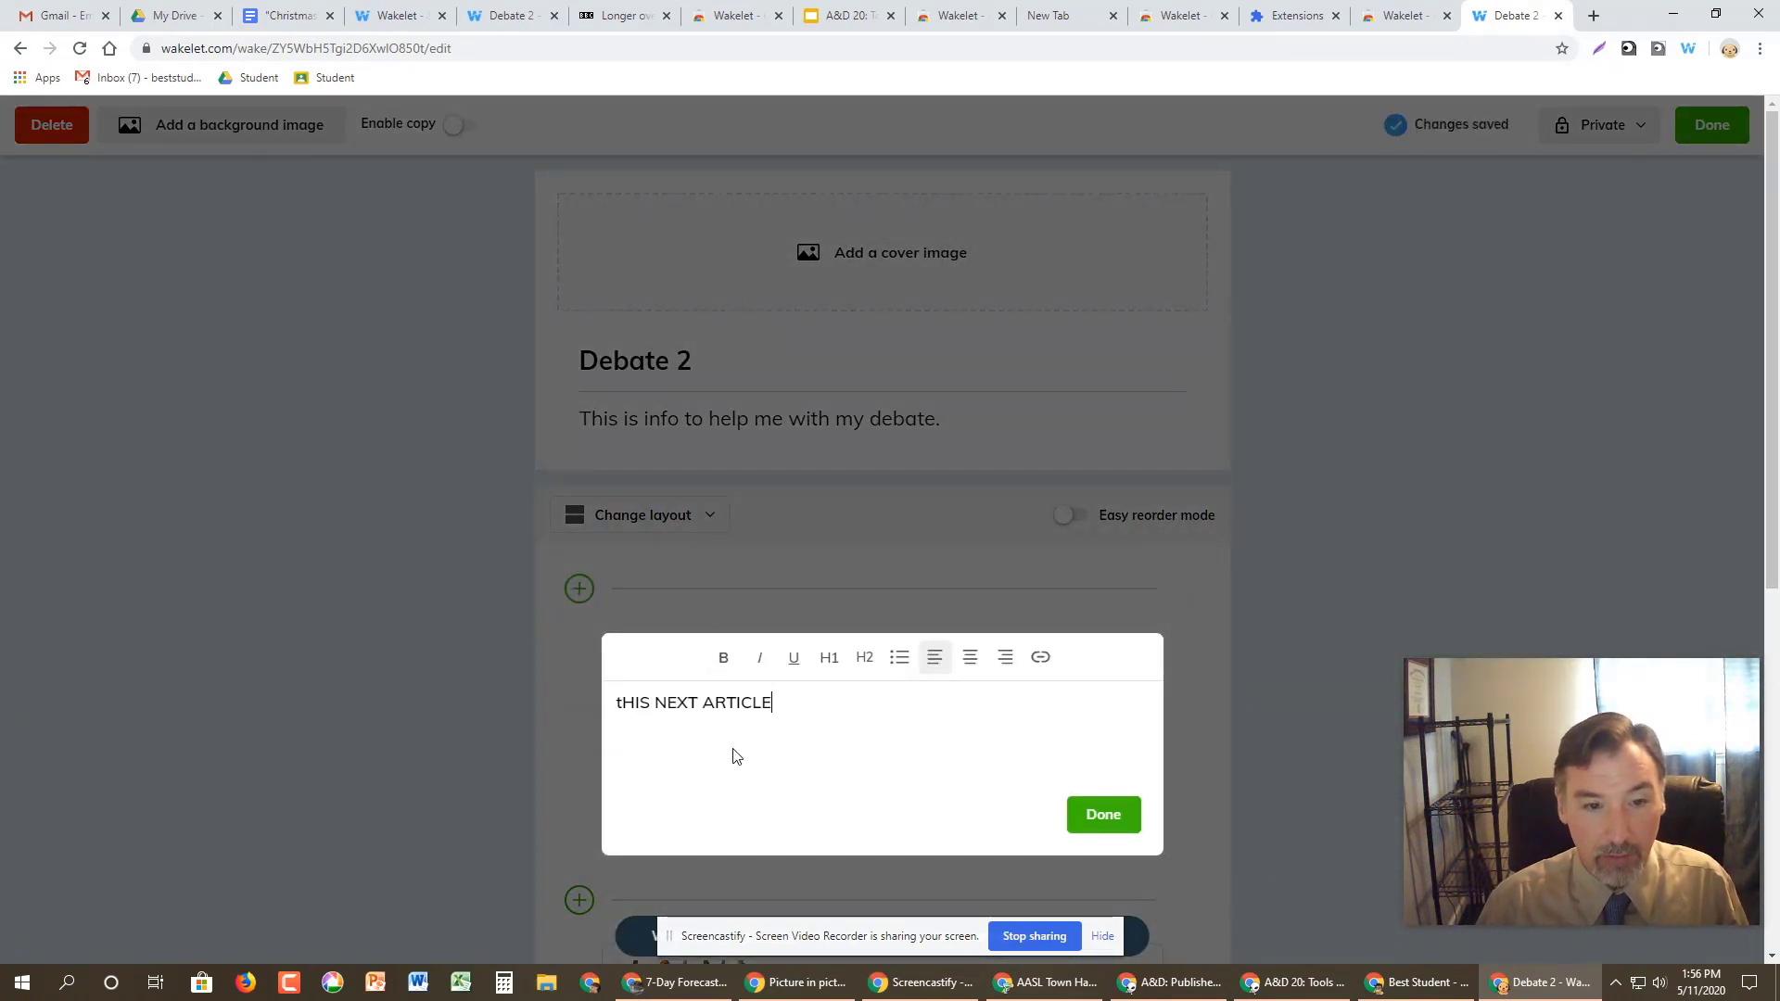
type(" TOTALLY RULES T")
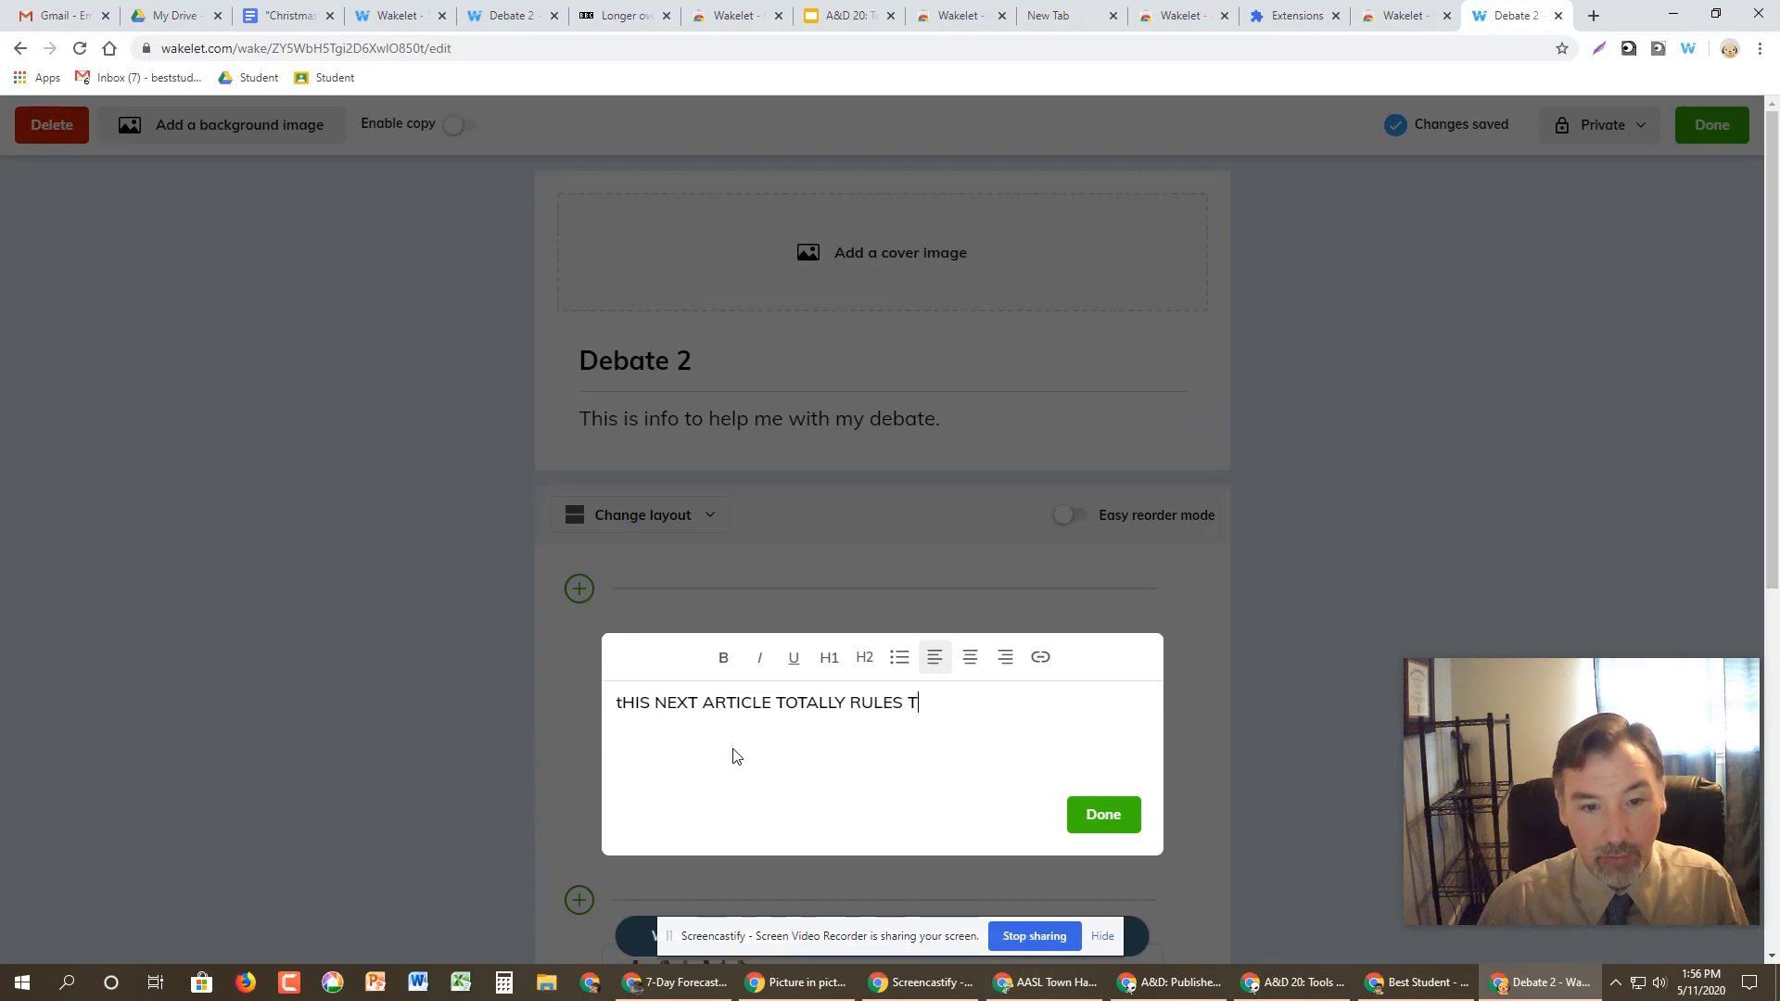
type("O SHOW WHY ")
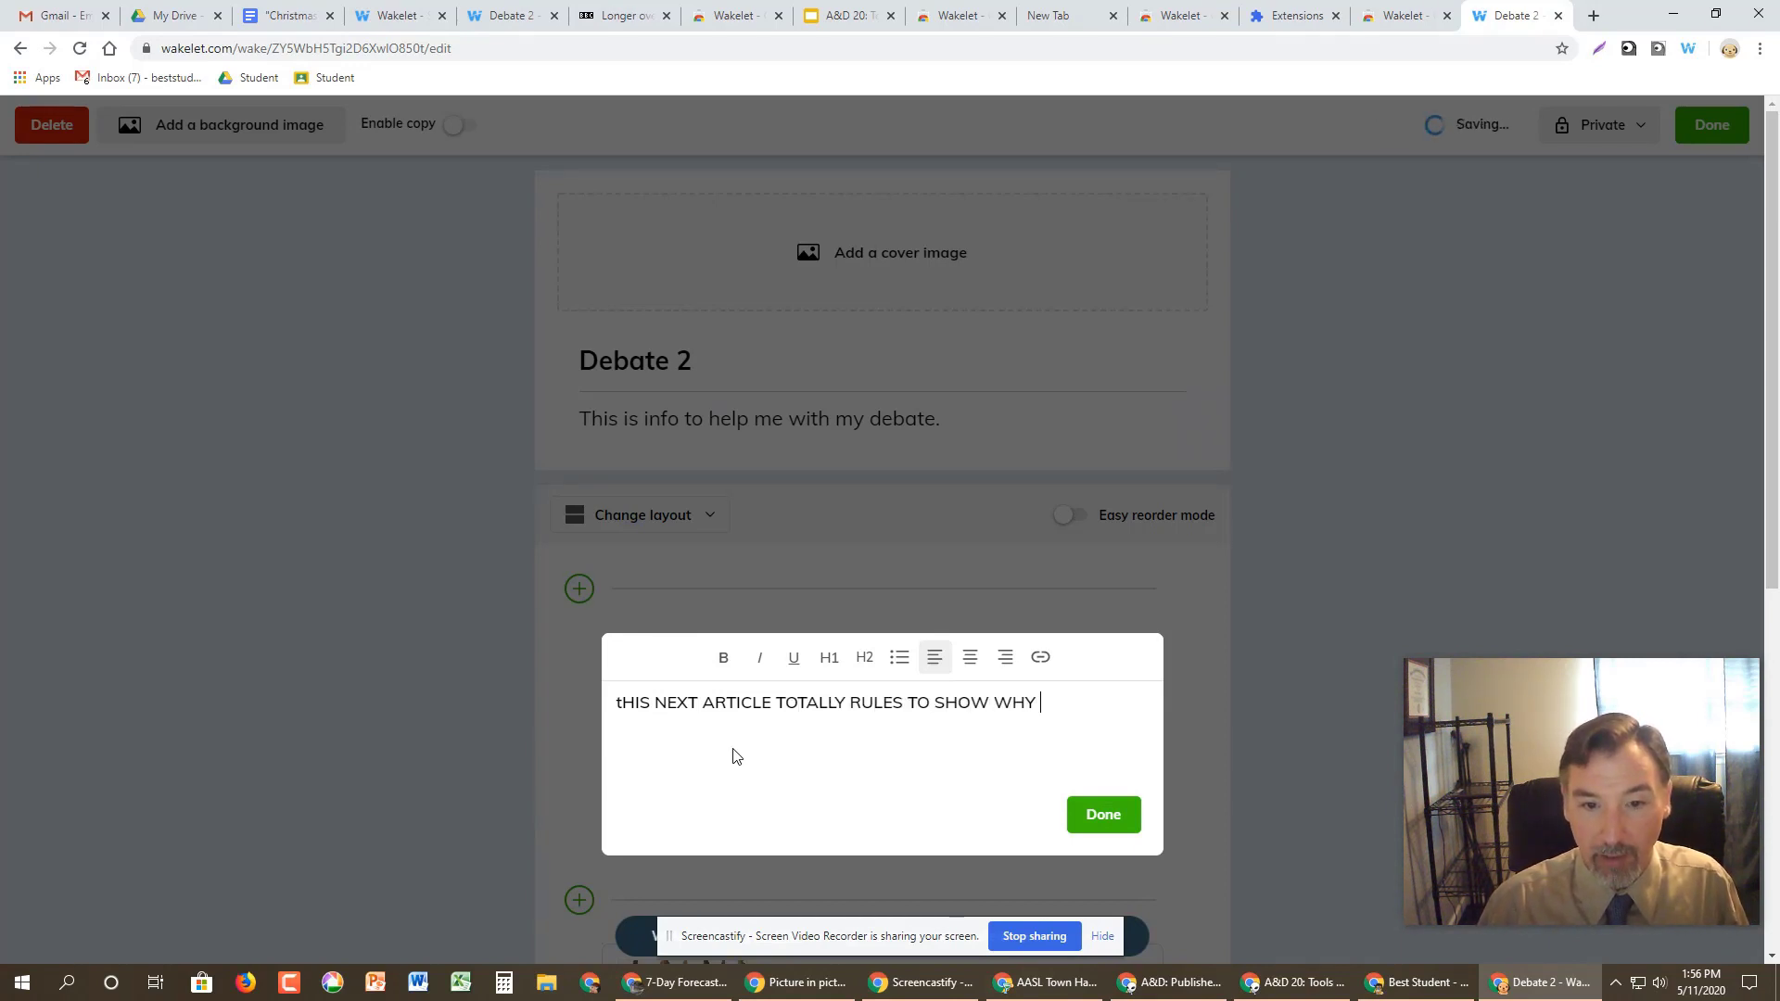
type("MY SIDE IS THE")
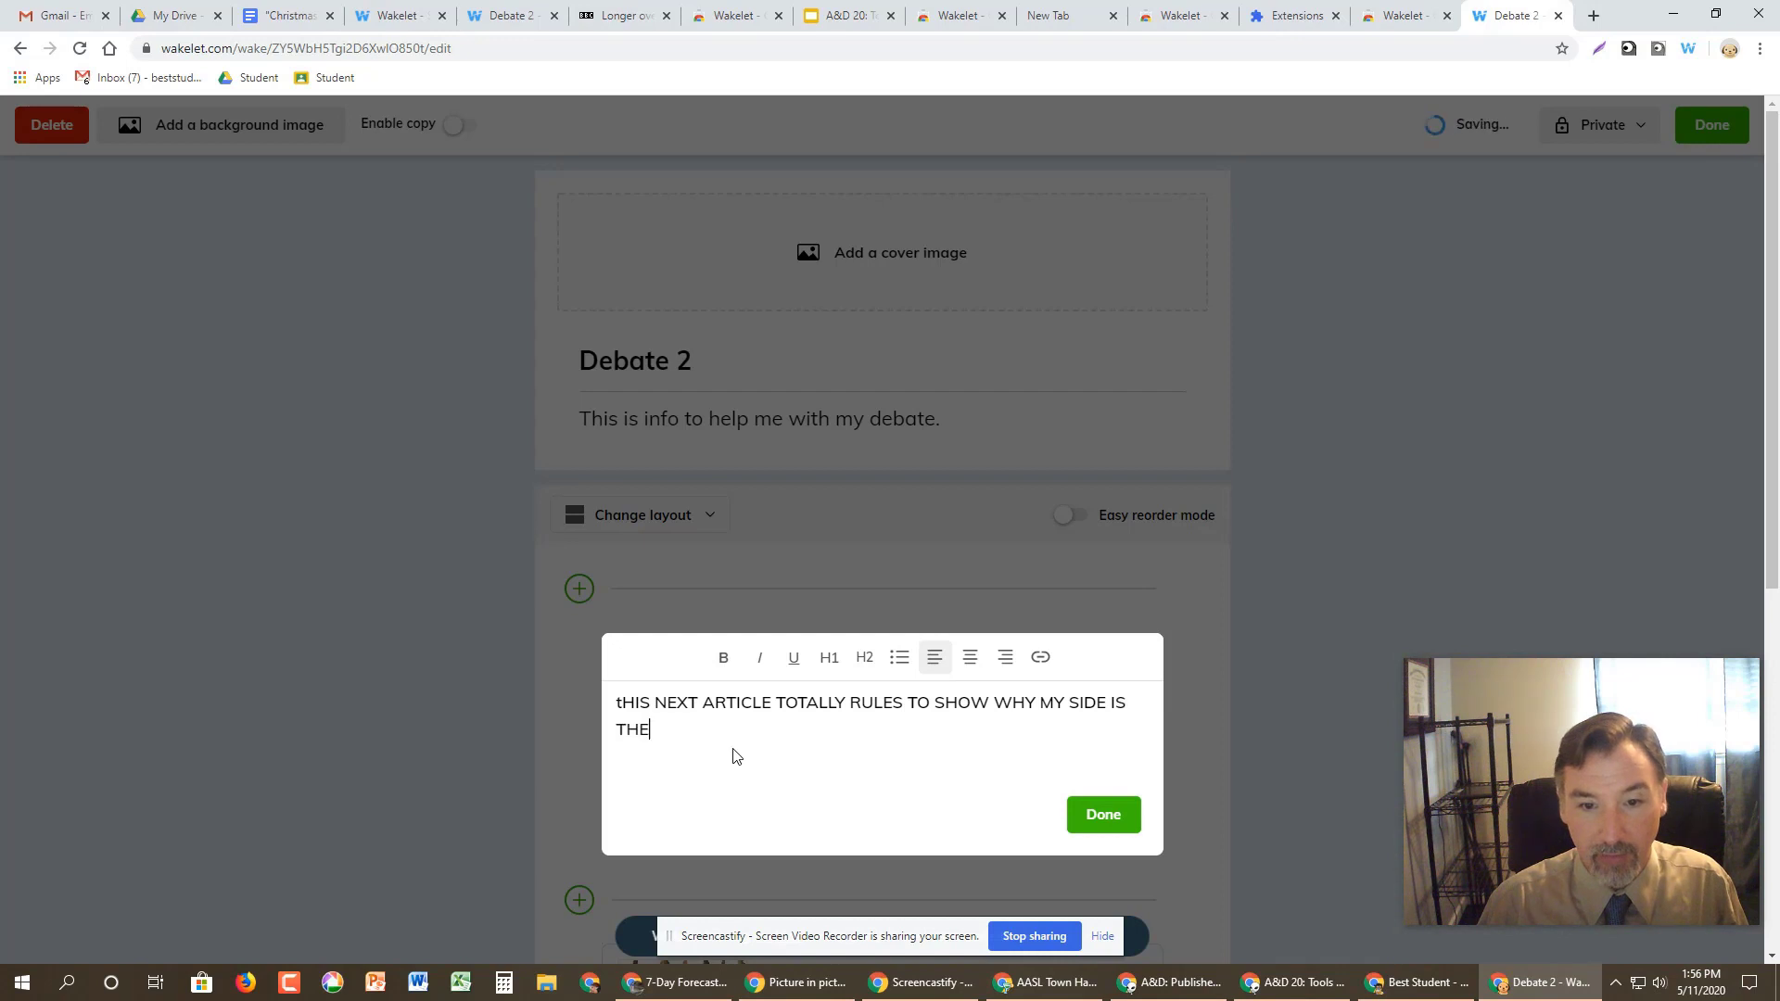
type(" BEST AND THE OTHER S")
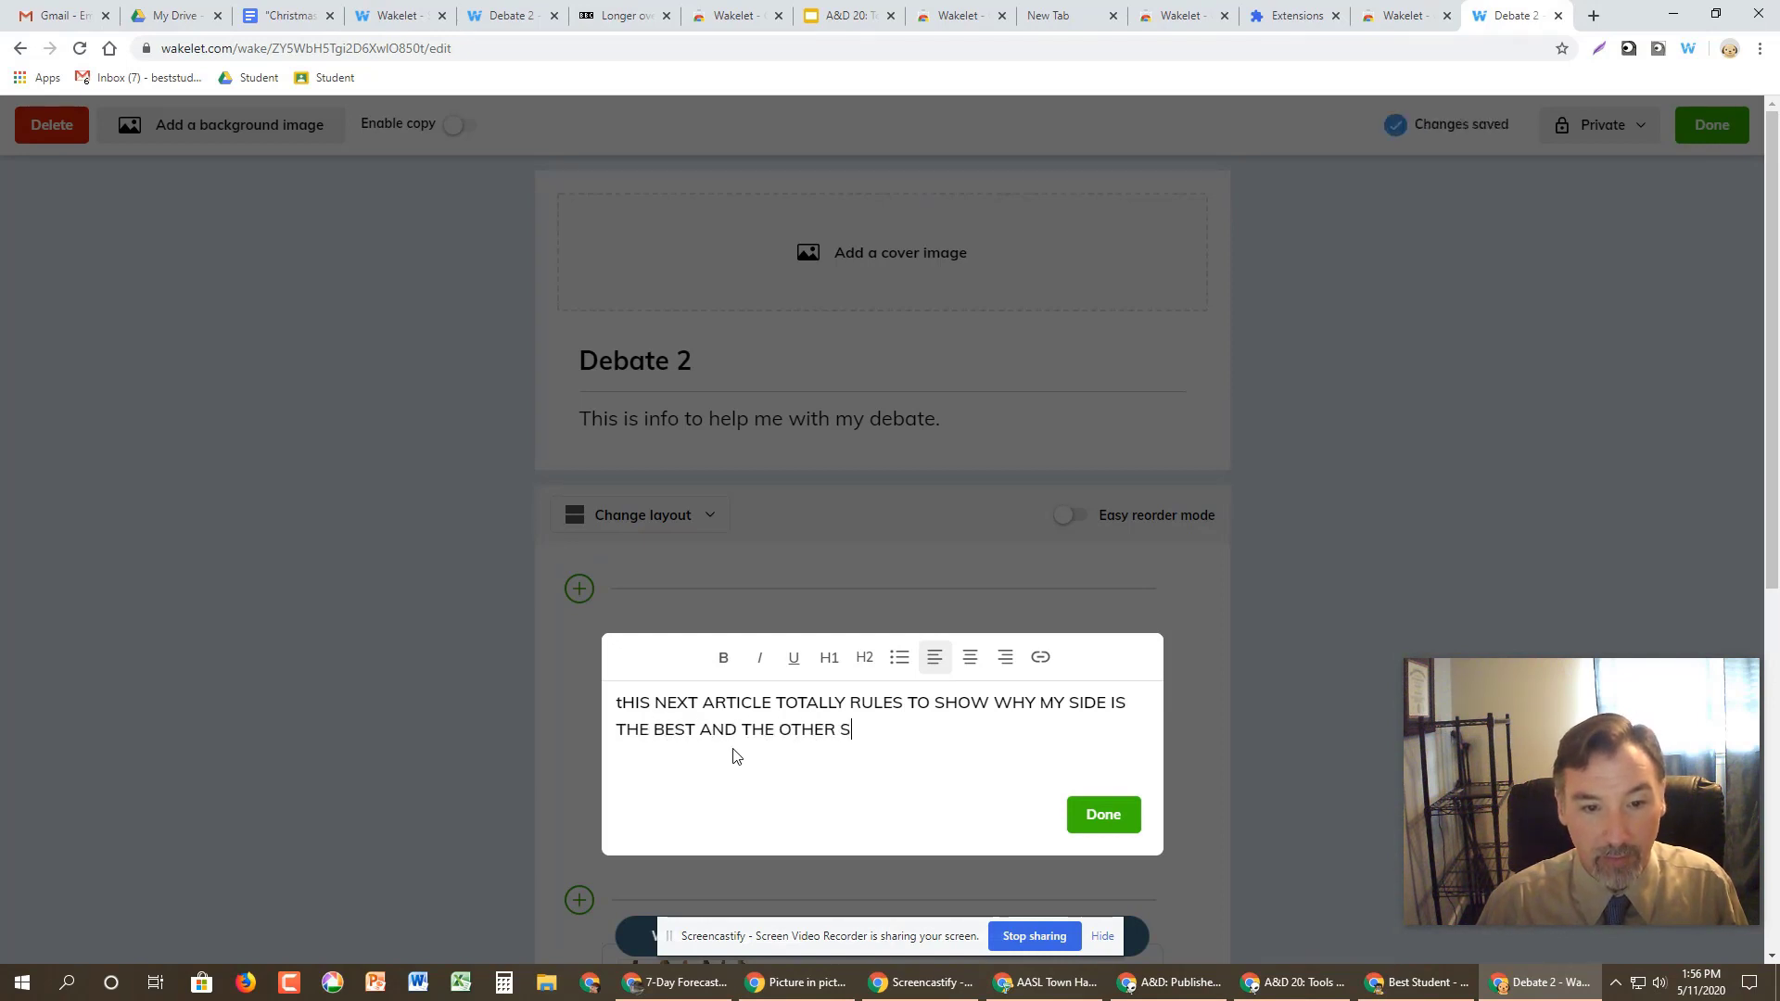
type("IDE IS DUMB.")
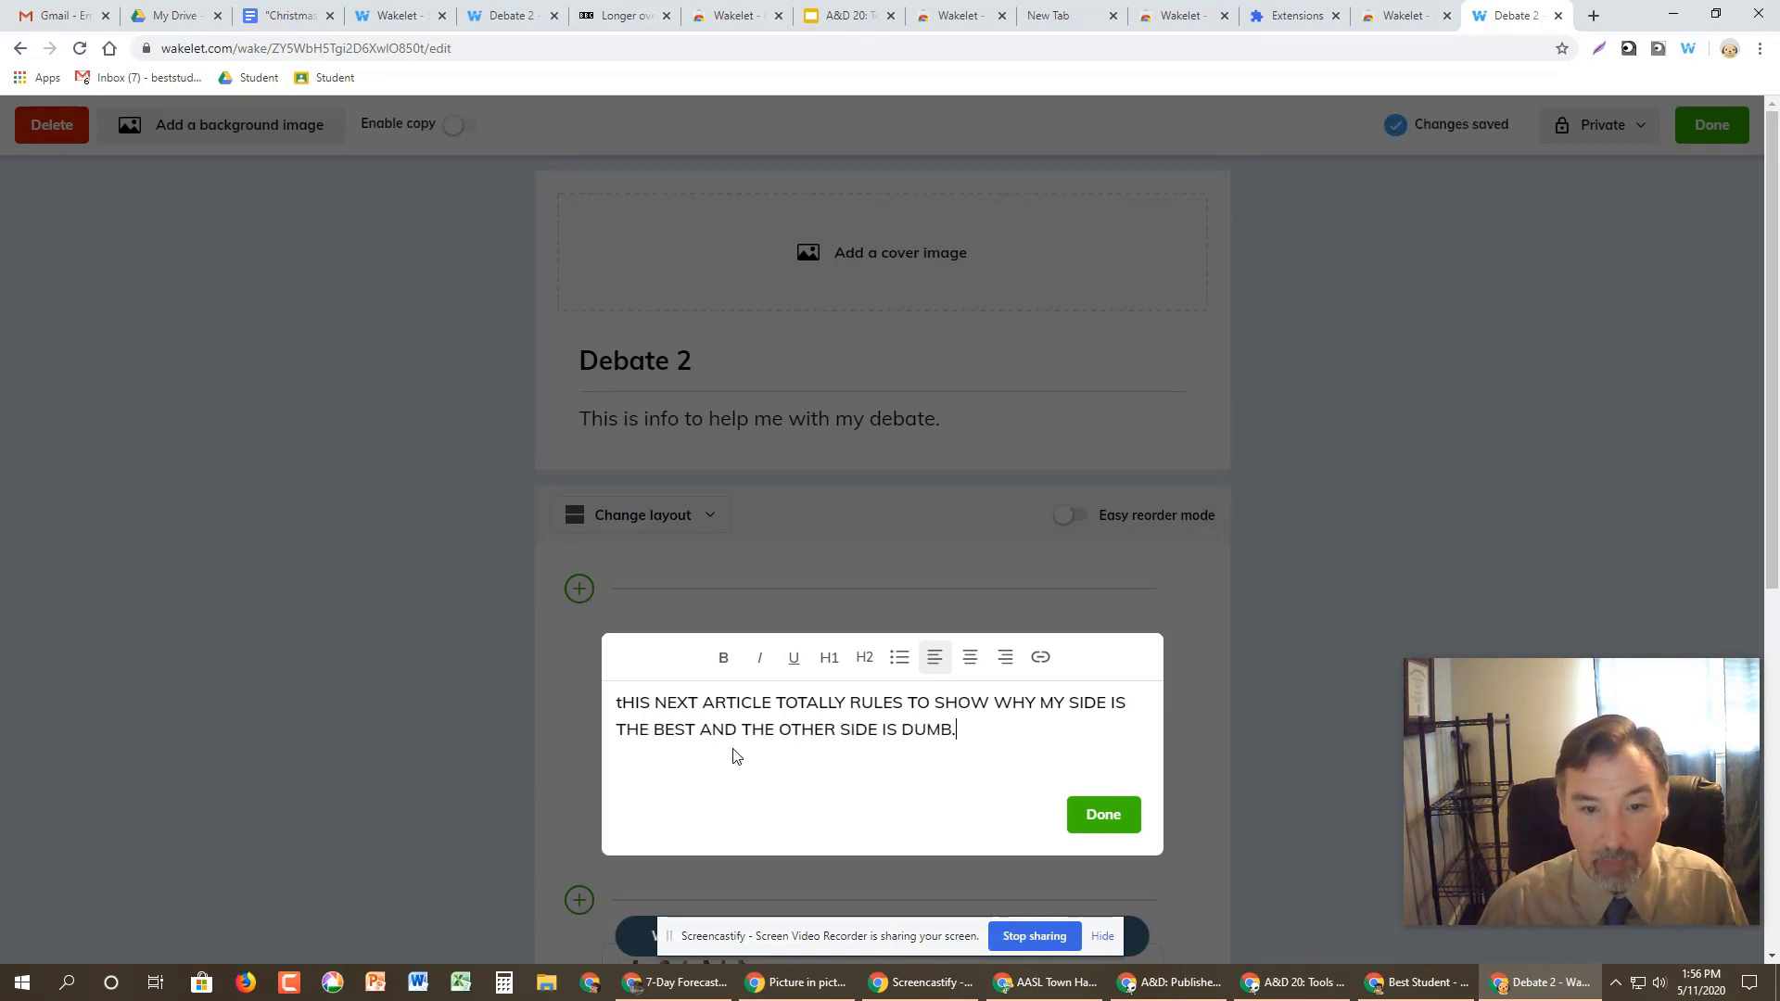
left_click(1103, 814)
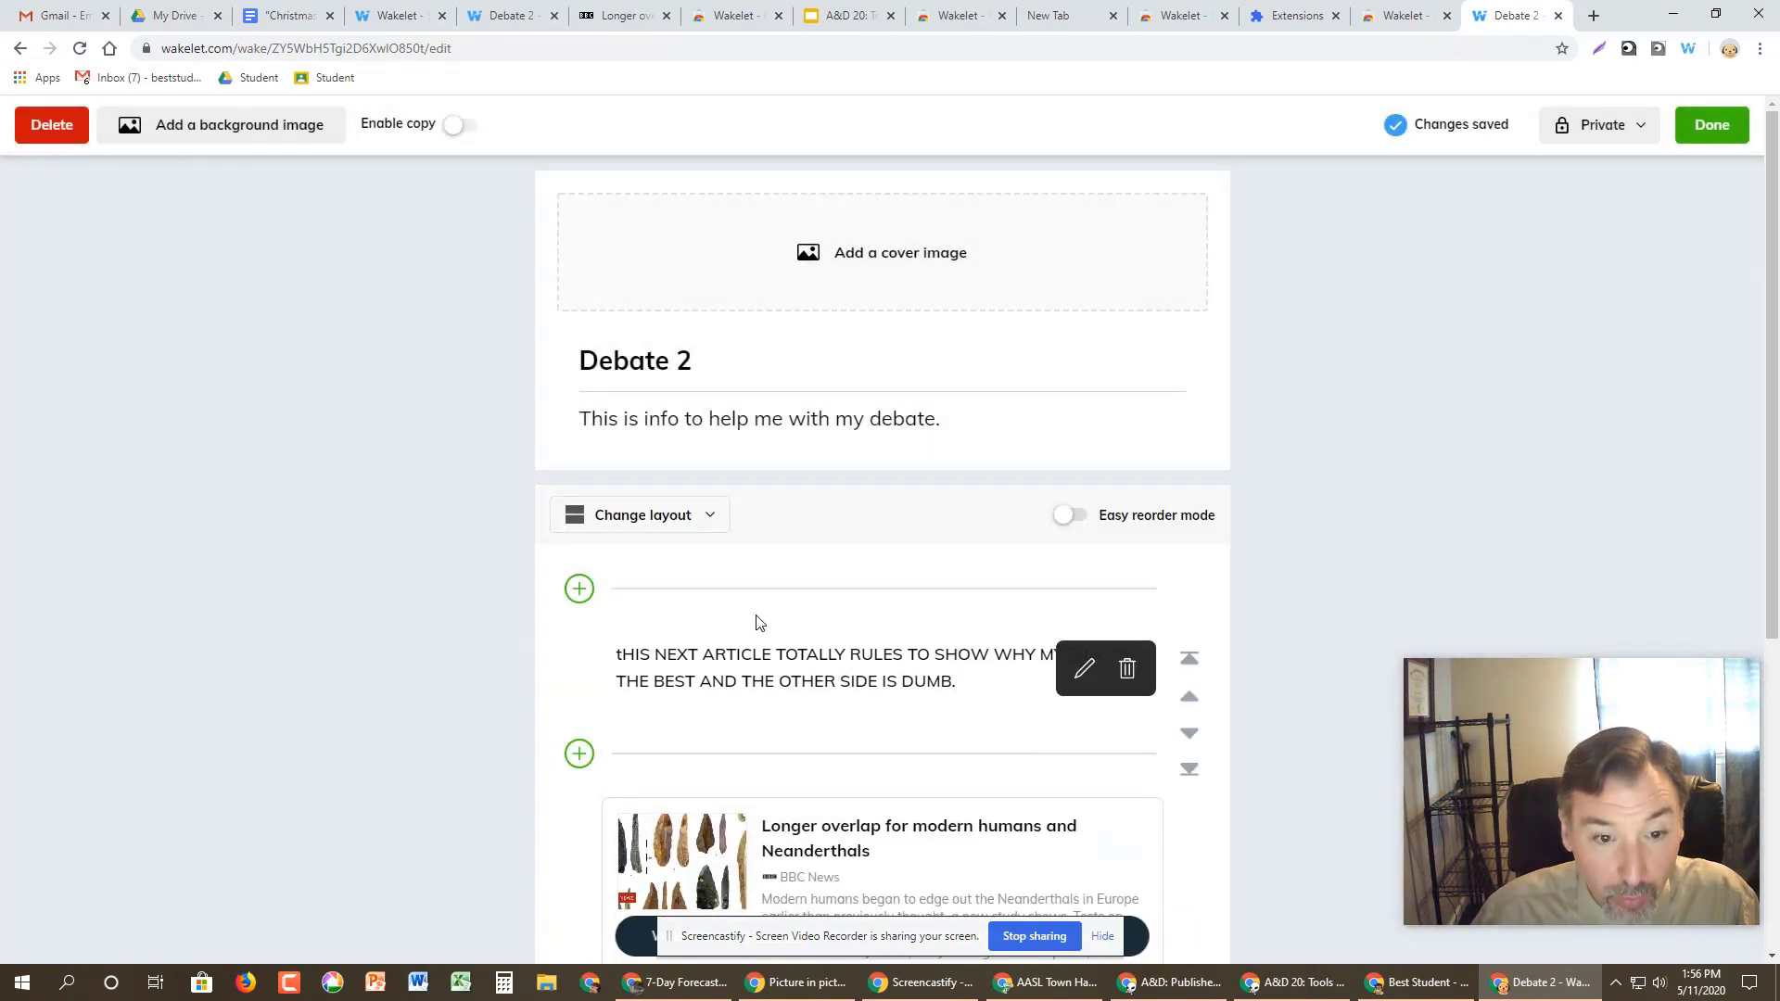
- Set the collection's cover image to the Unsplash library photo of an off-road vehicle on a dirt road
left_click(579, 589)
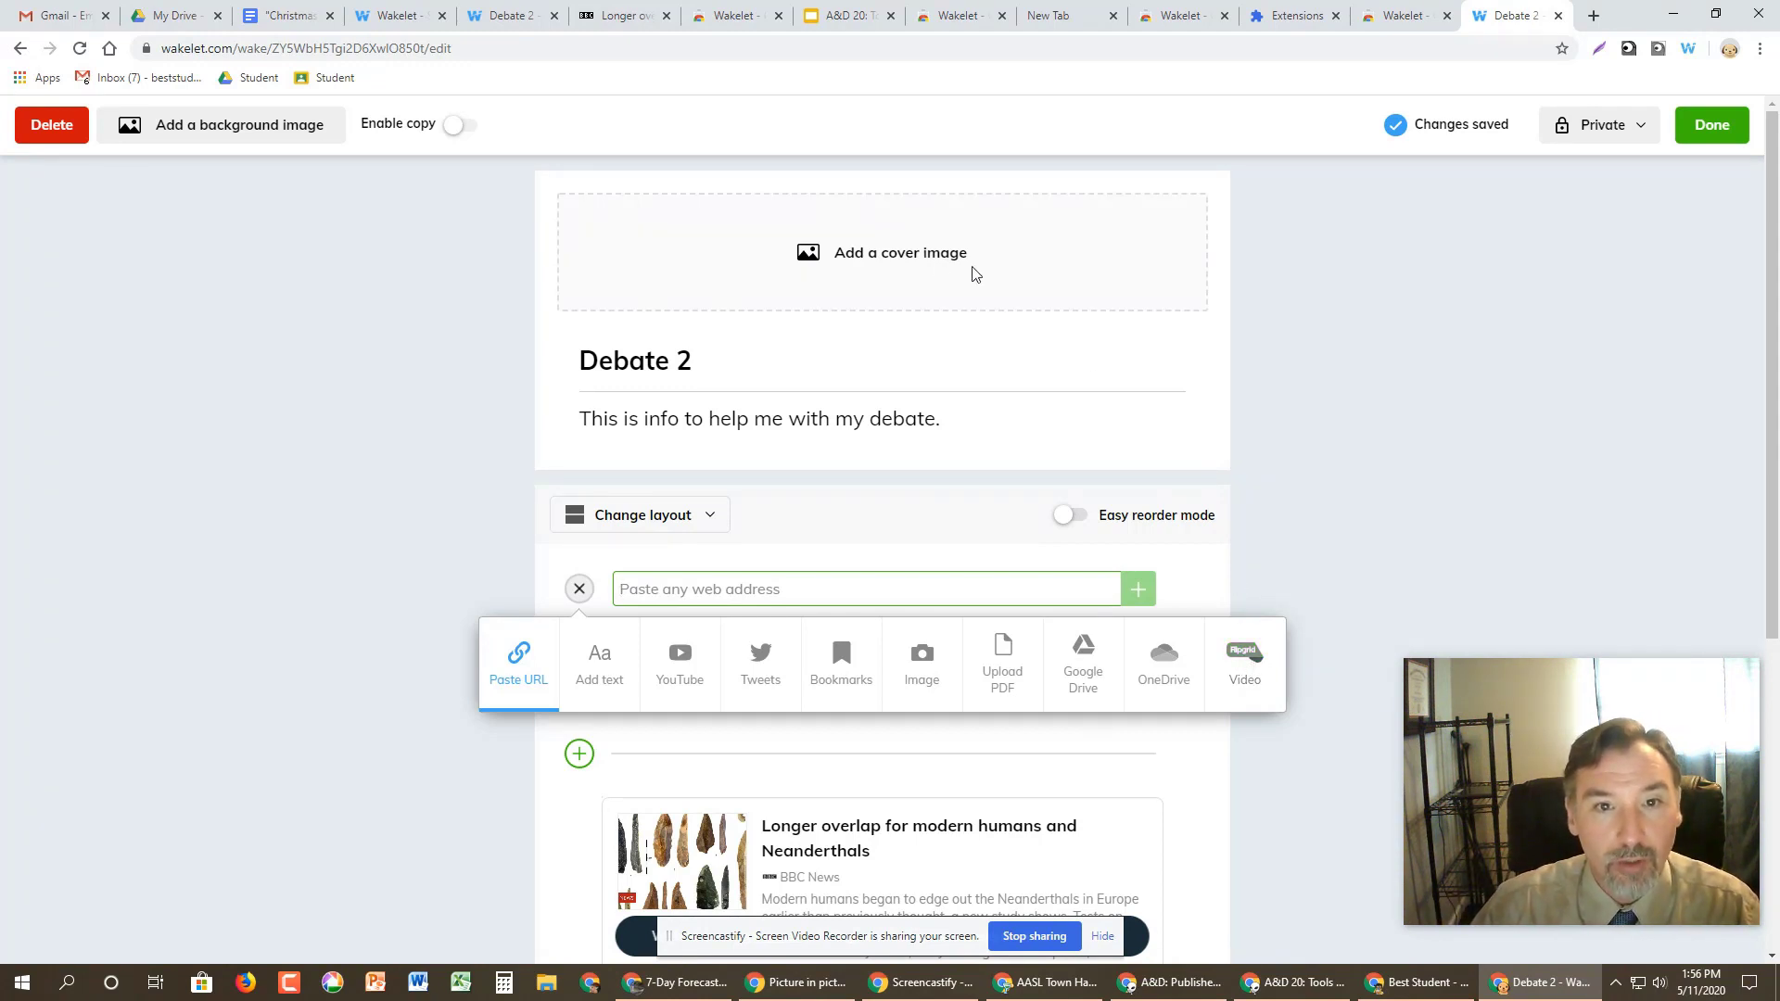
left_click(901, 261)
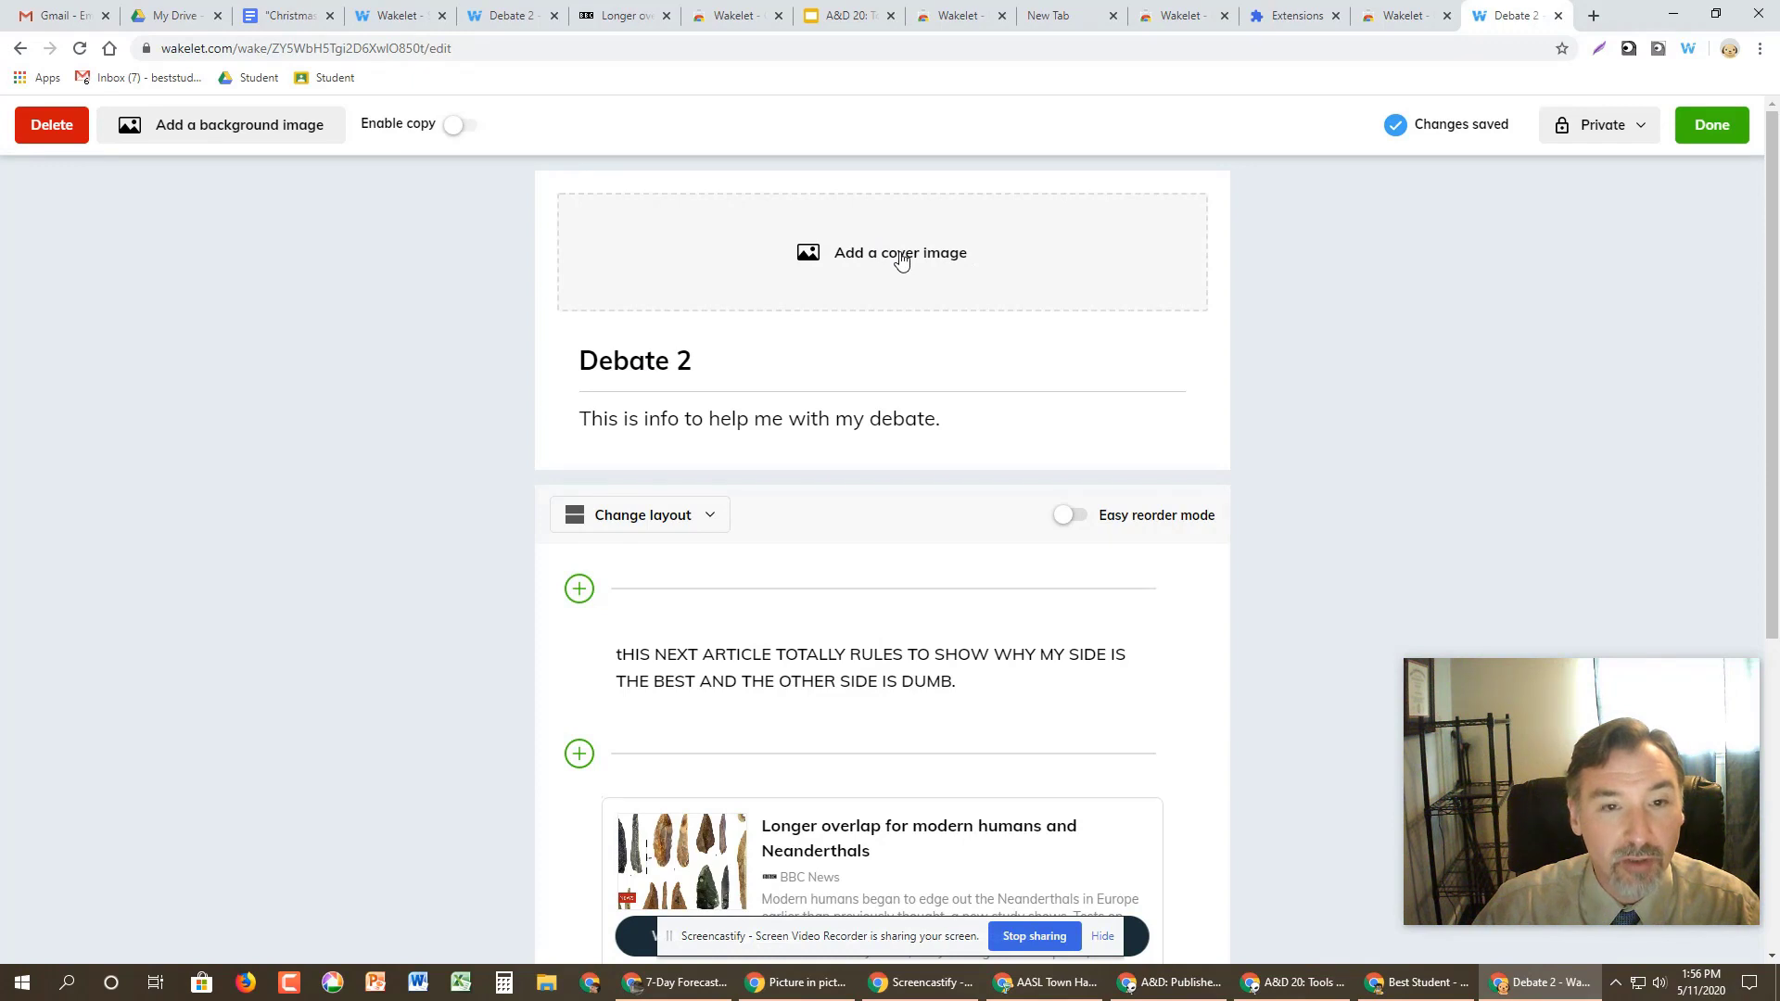
left_click(901, 260)
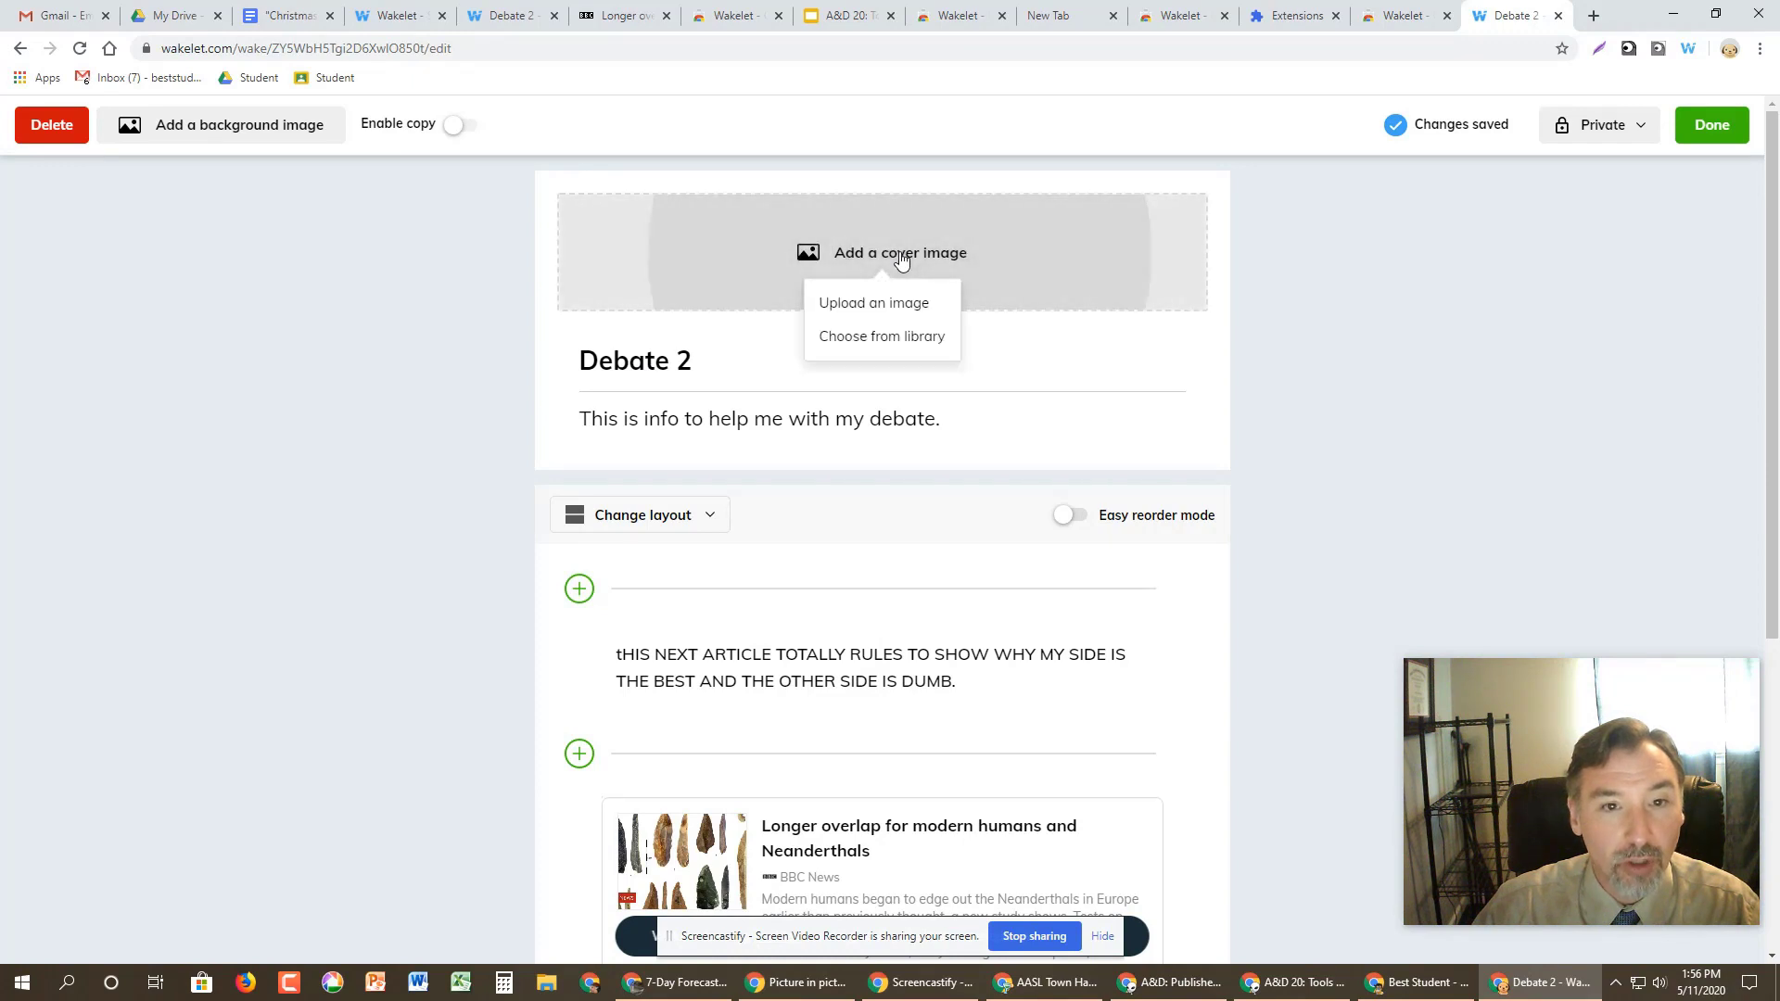
left_click(896, 336)
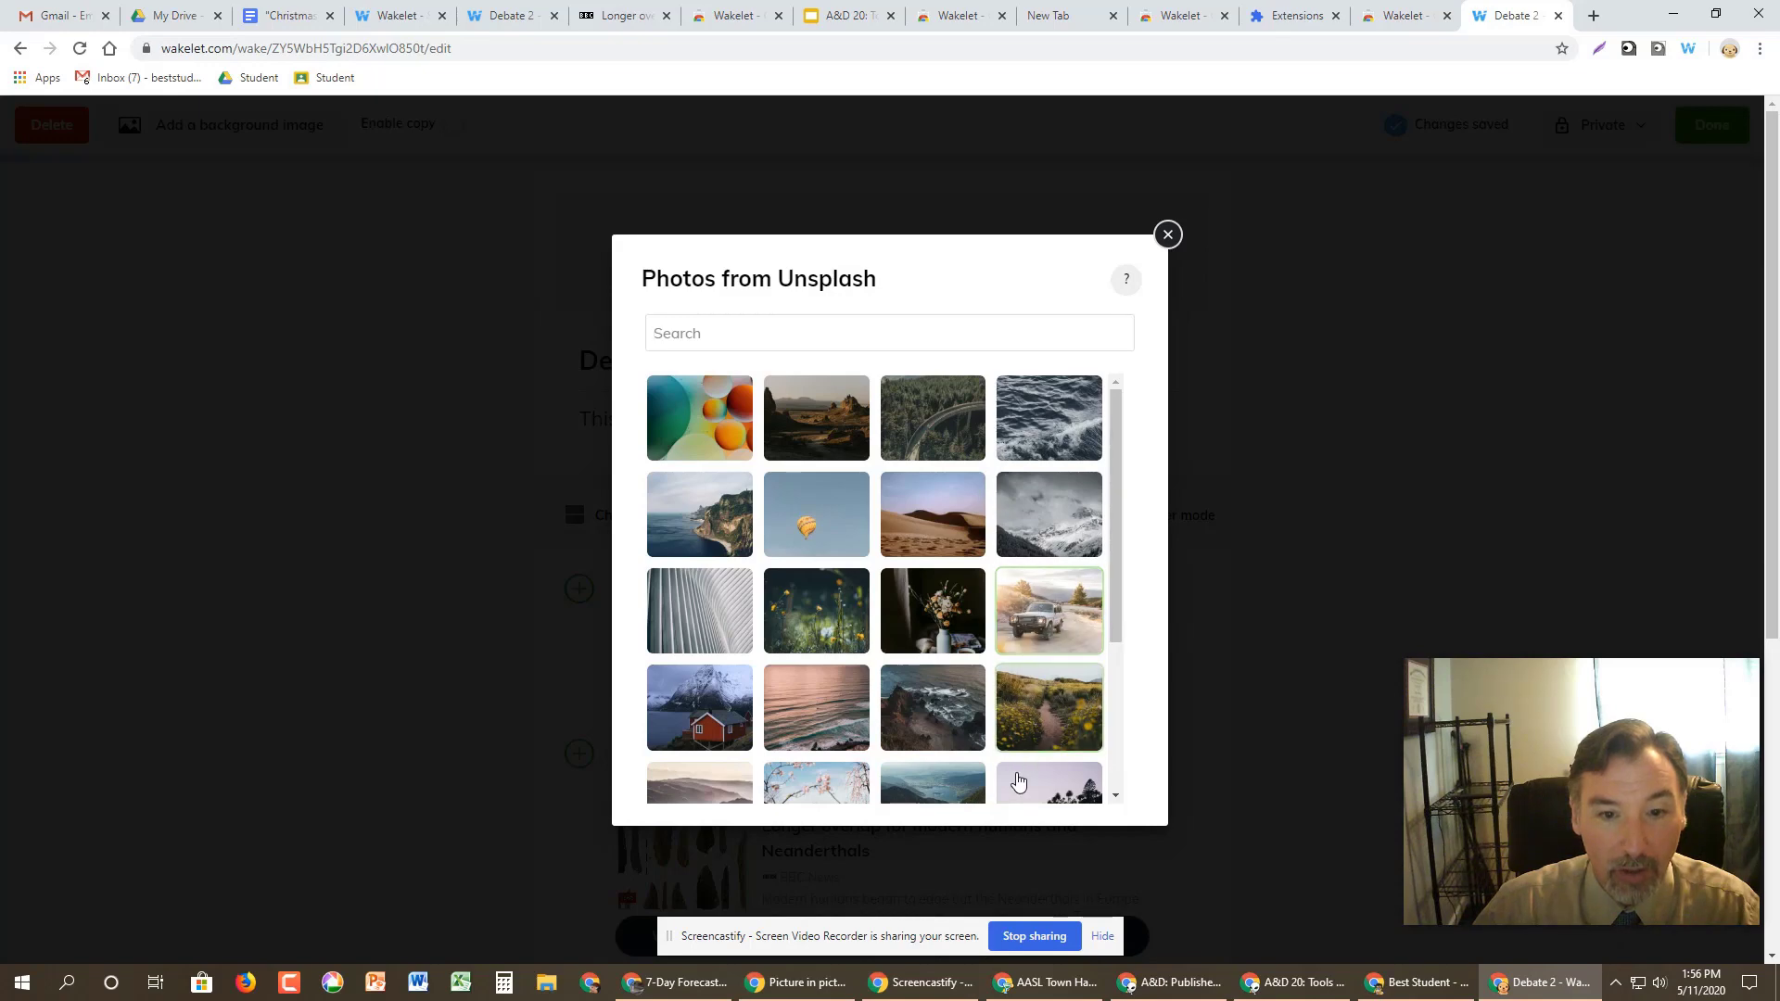
left_click(1038, 608)
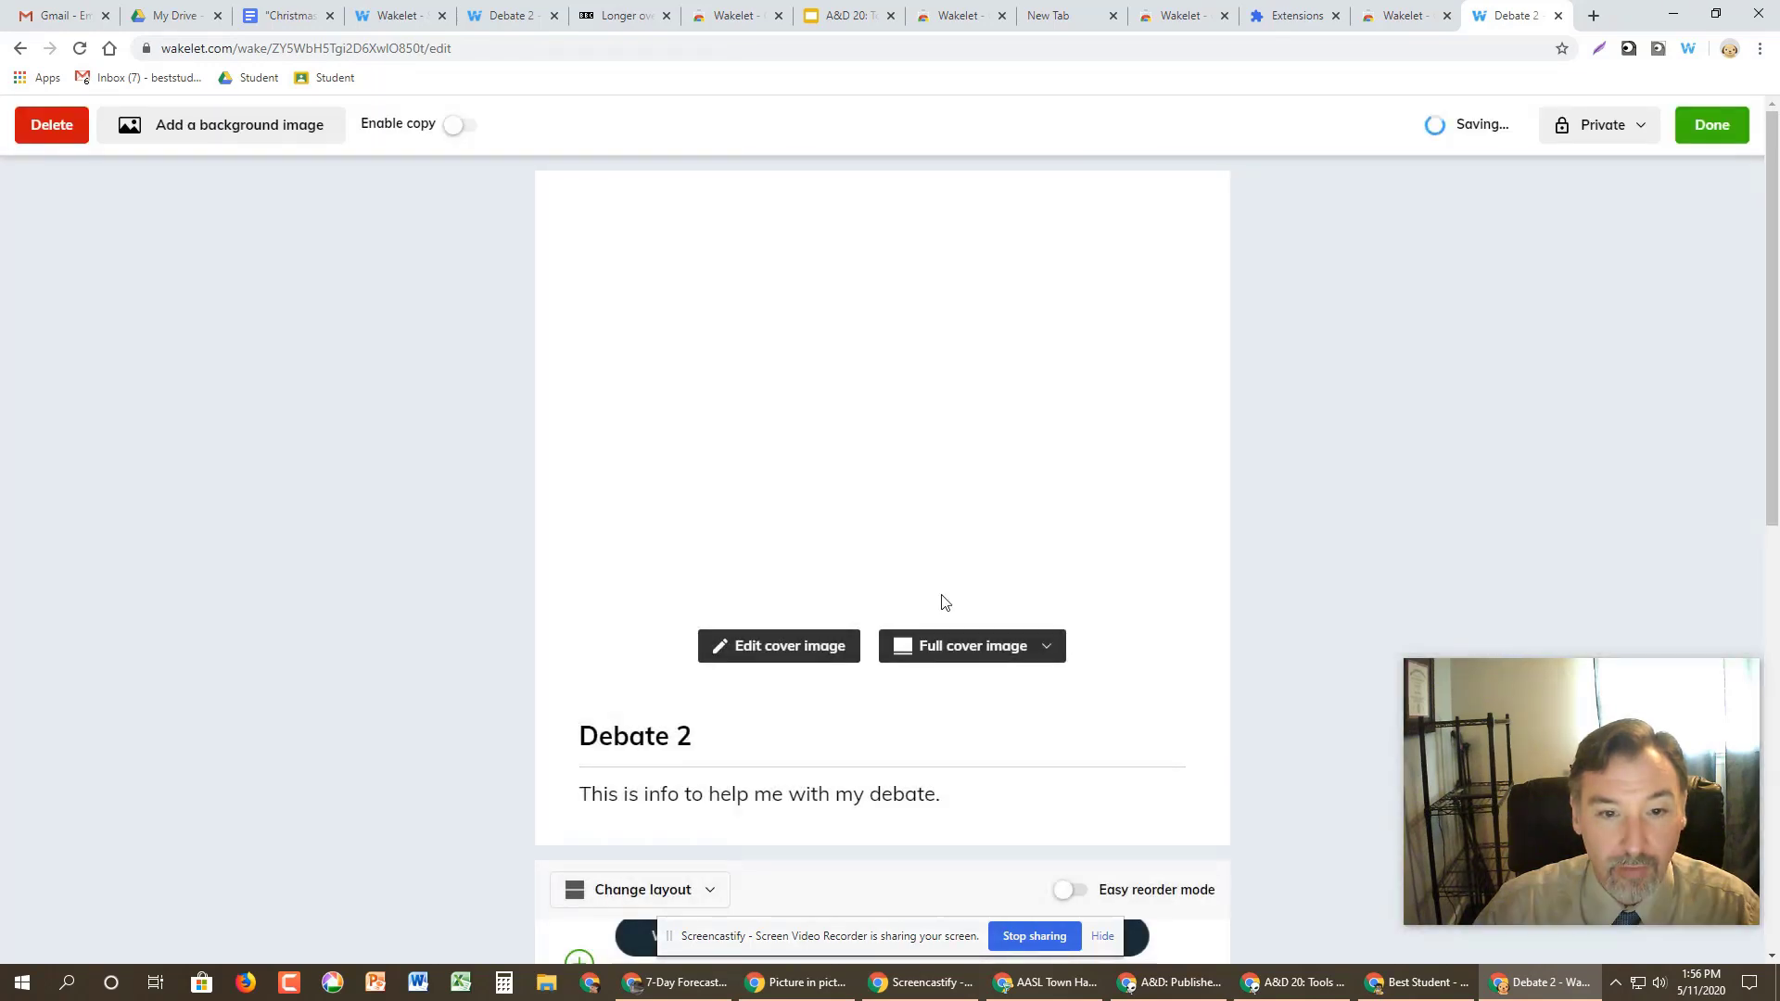
scroll(1181, 506, "down", 5)
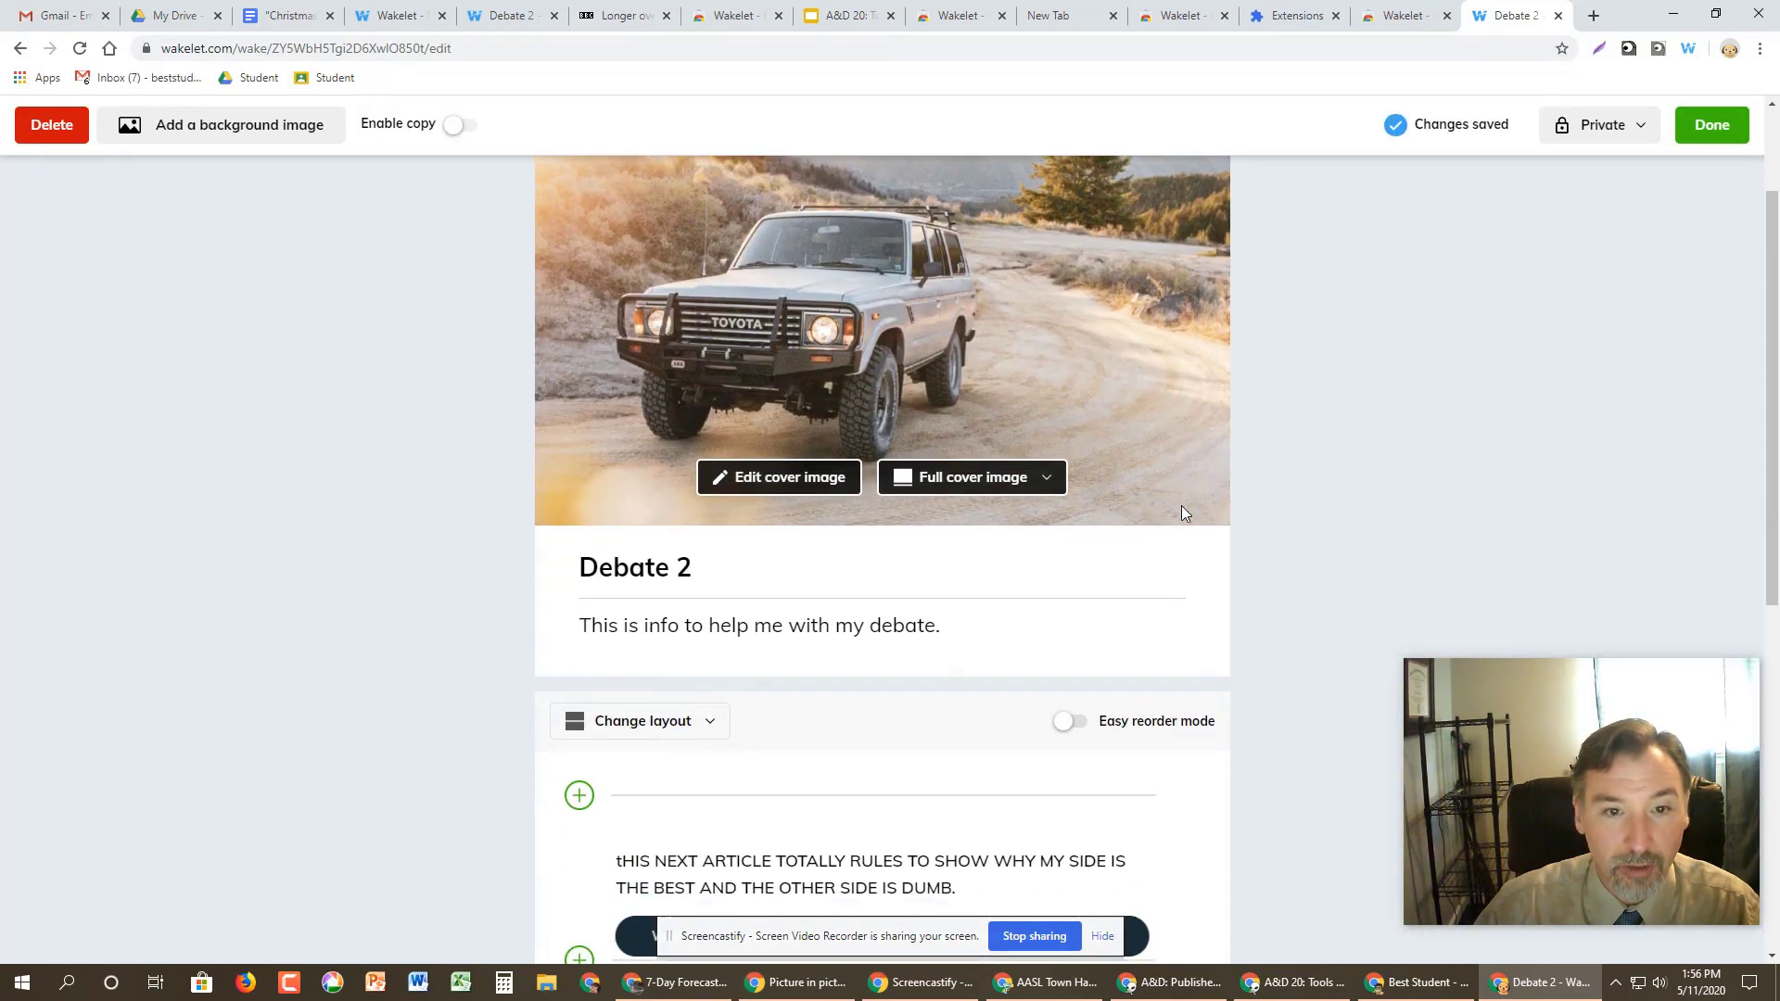
- Move the Ancient Shipwrecks article above the BBC News article on modern humans and Neanderthals in the collection
scroll(893, 289, "down", 3)
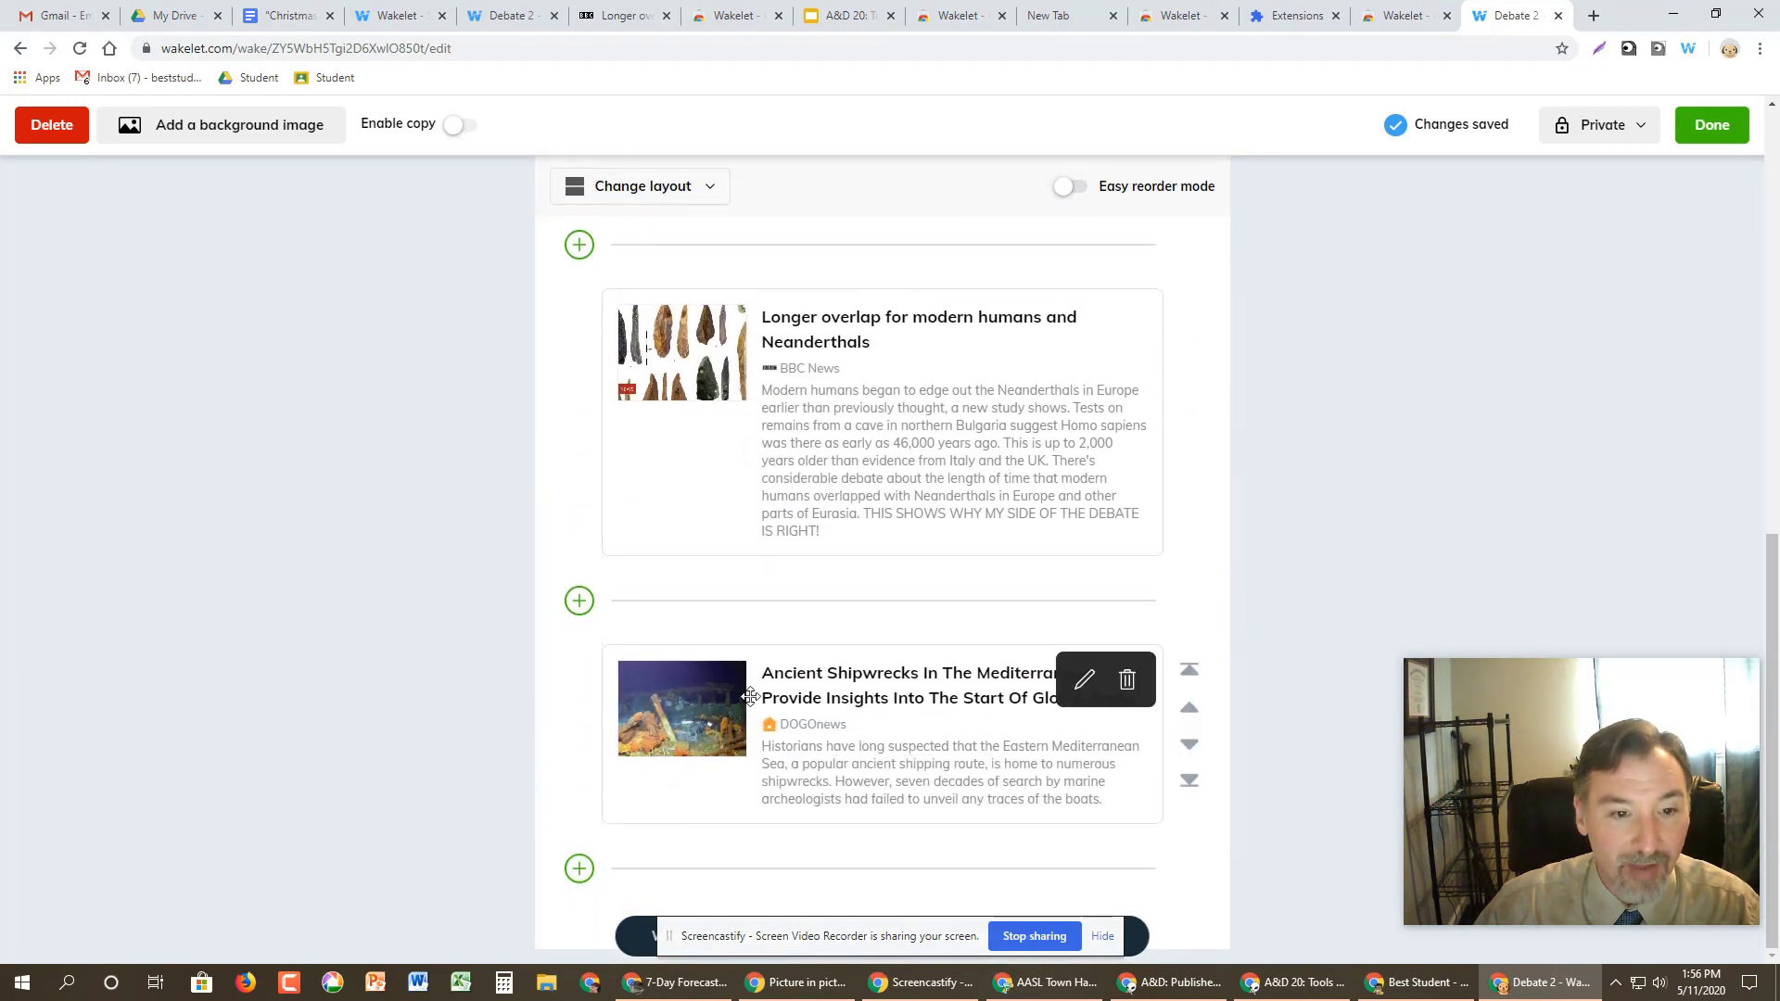
left_click_drag(755, 681, 756, 326)
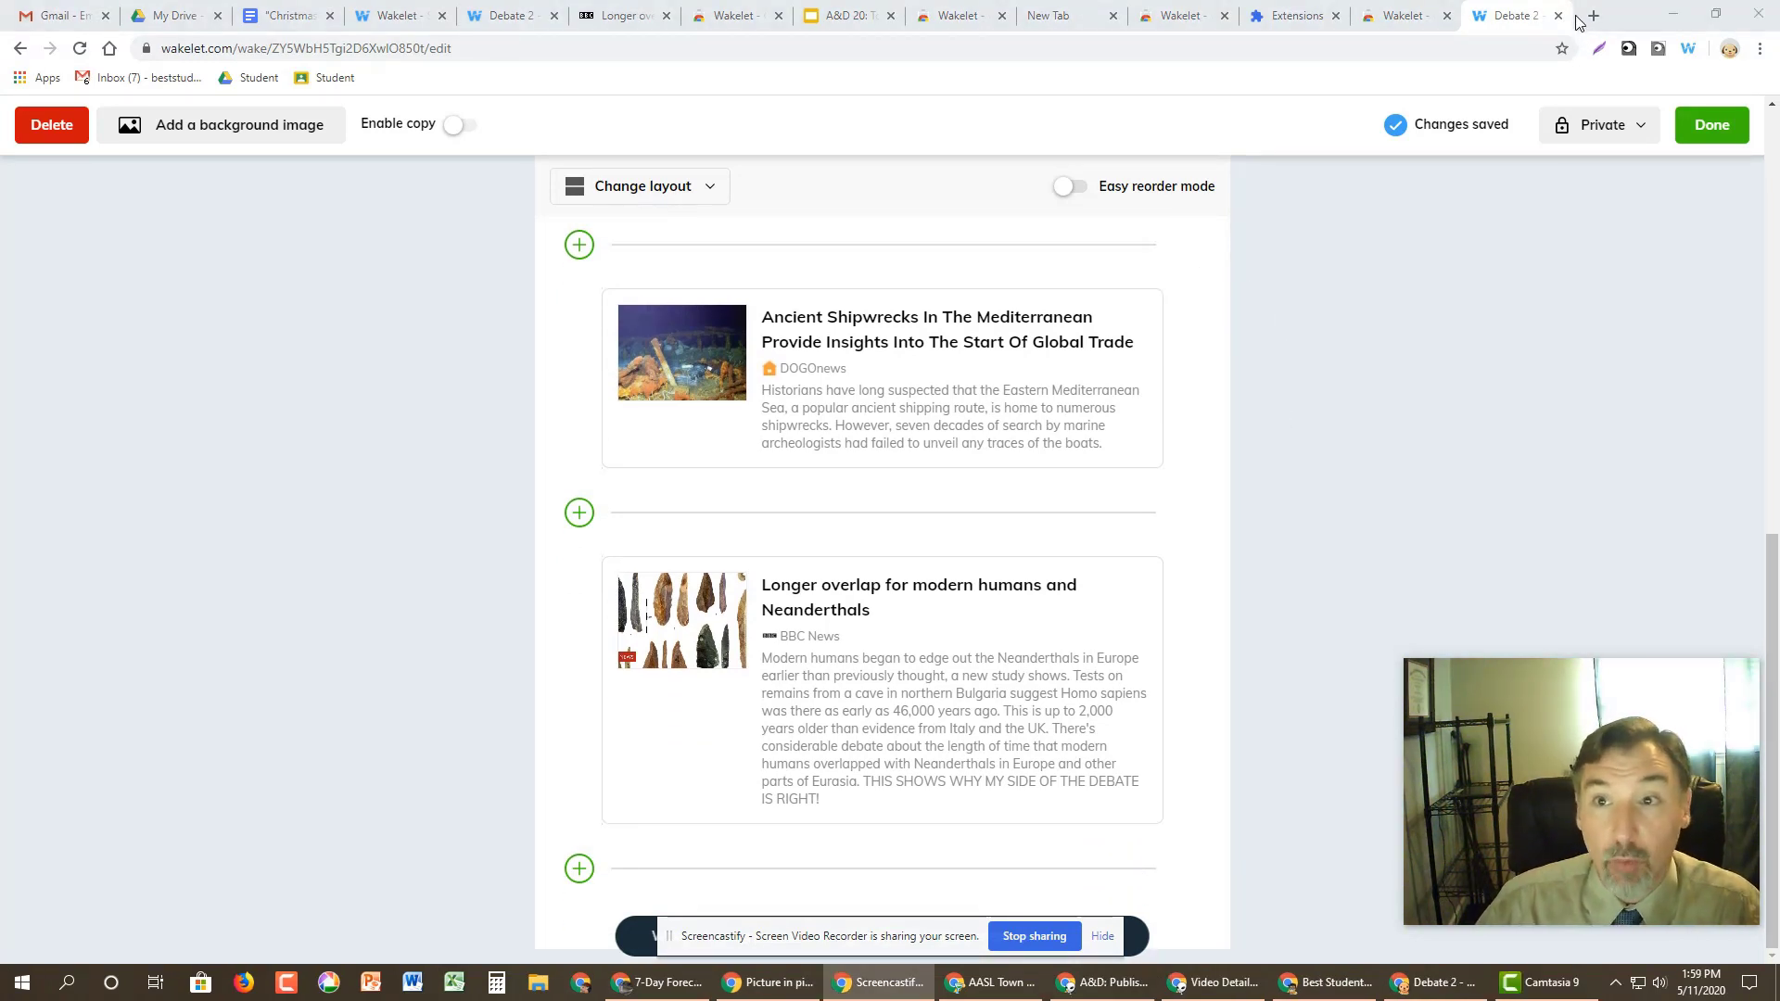
- Turn off the Wakelet extension for new tabs in its options and open a new browser tab to check the change
left_click(1592, 16)
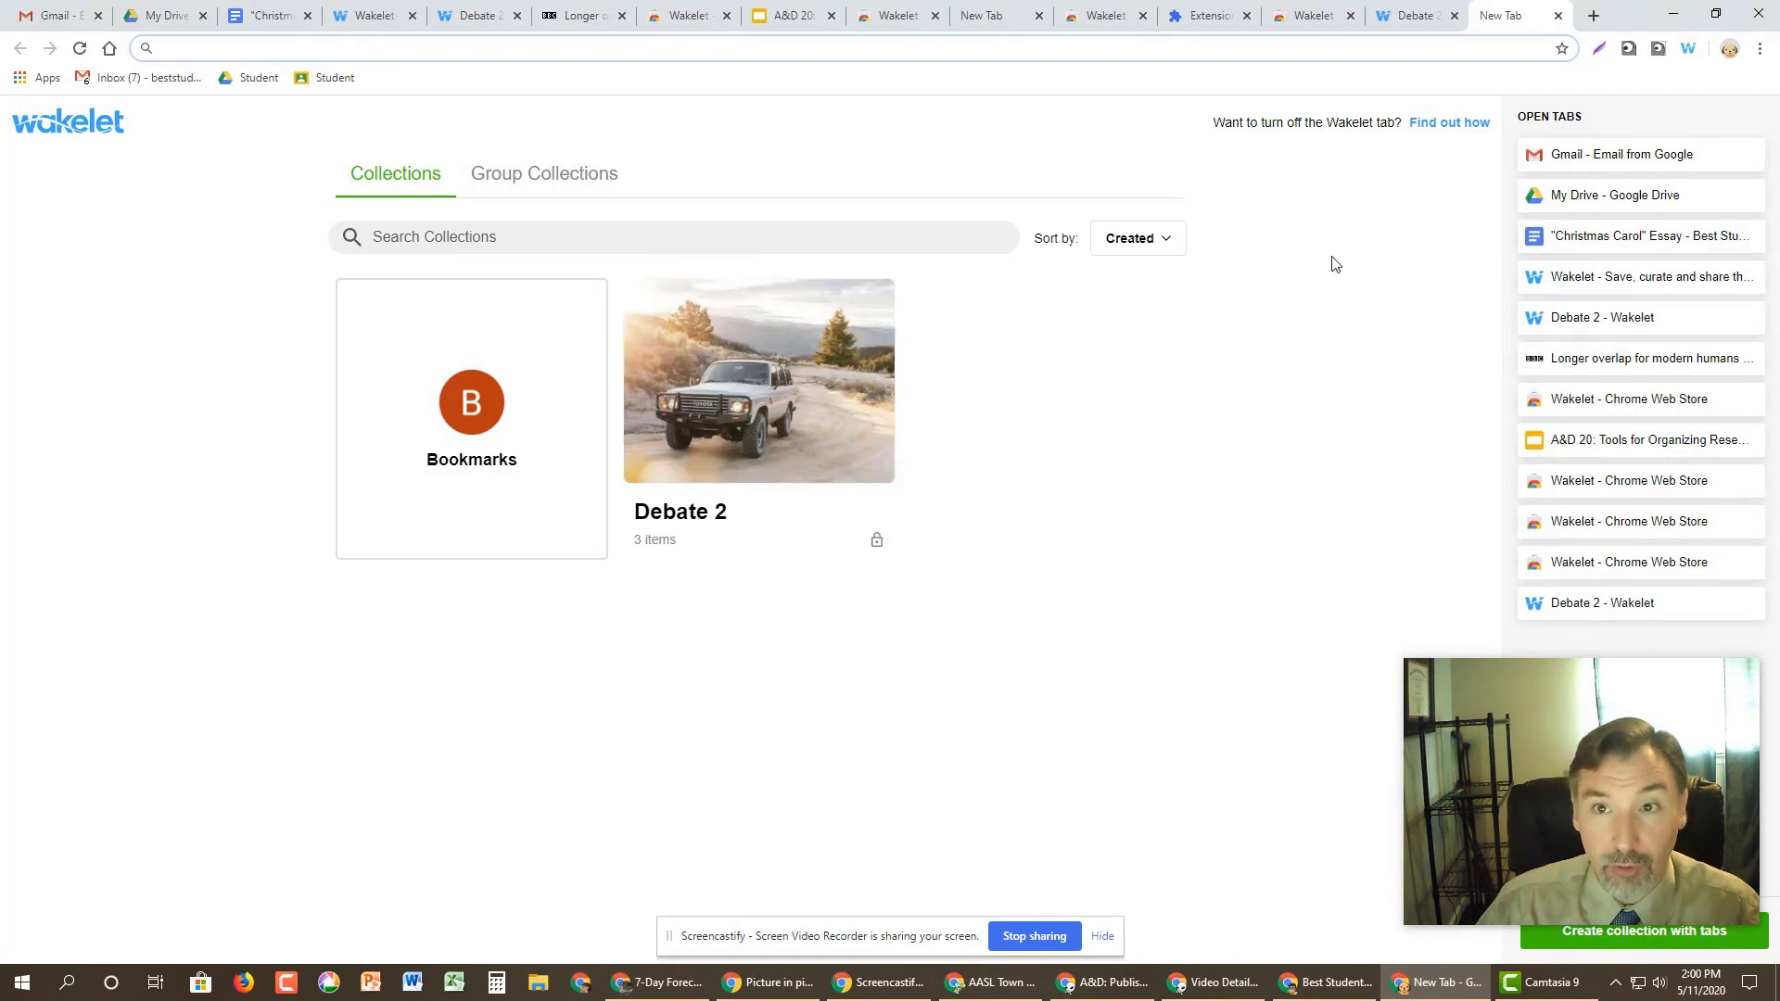
right_click(1686, 52)
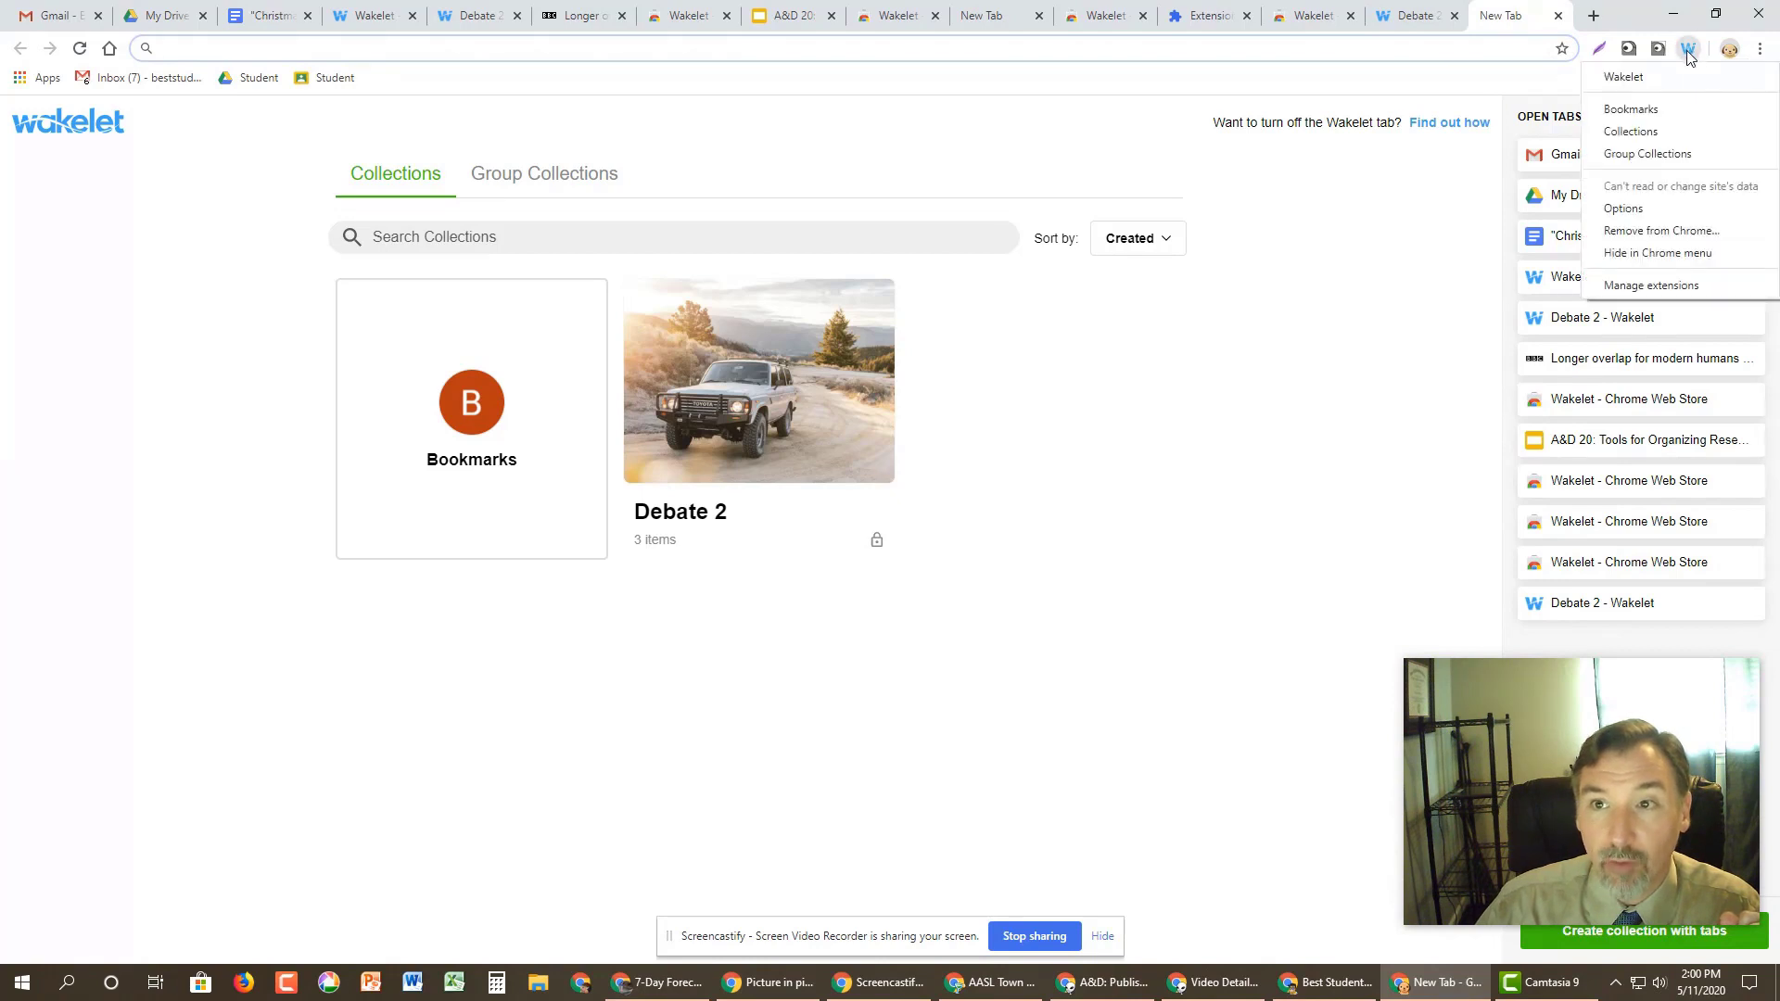
left_click(1697, 215)
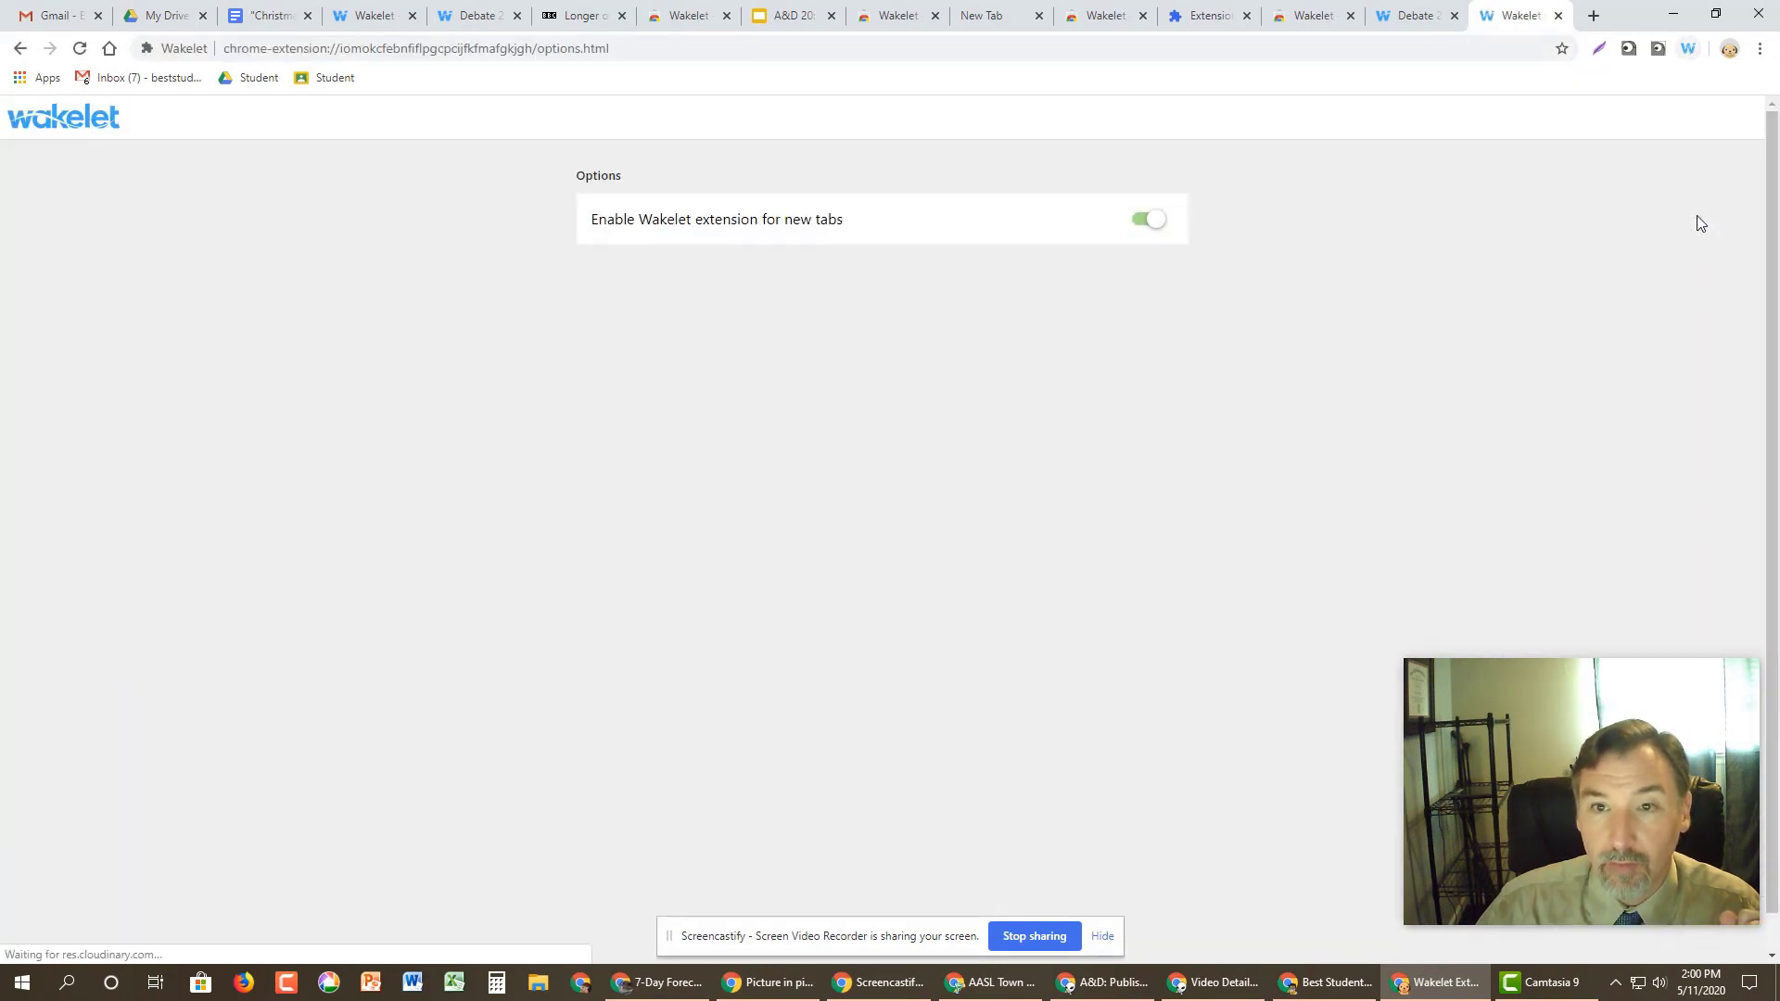
left_click(1141, 221)
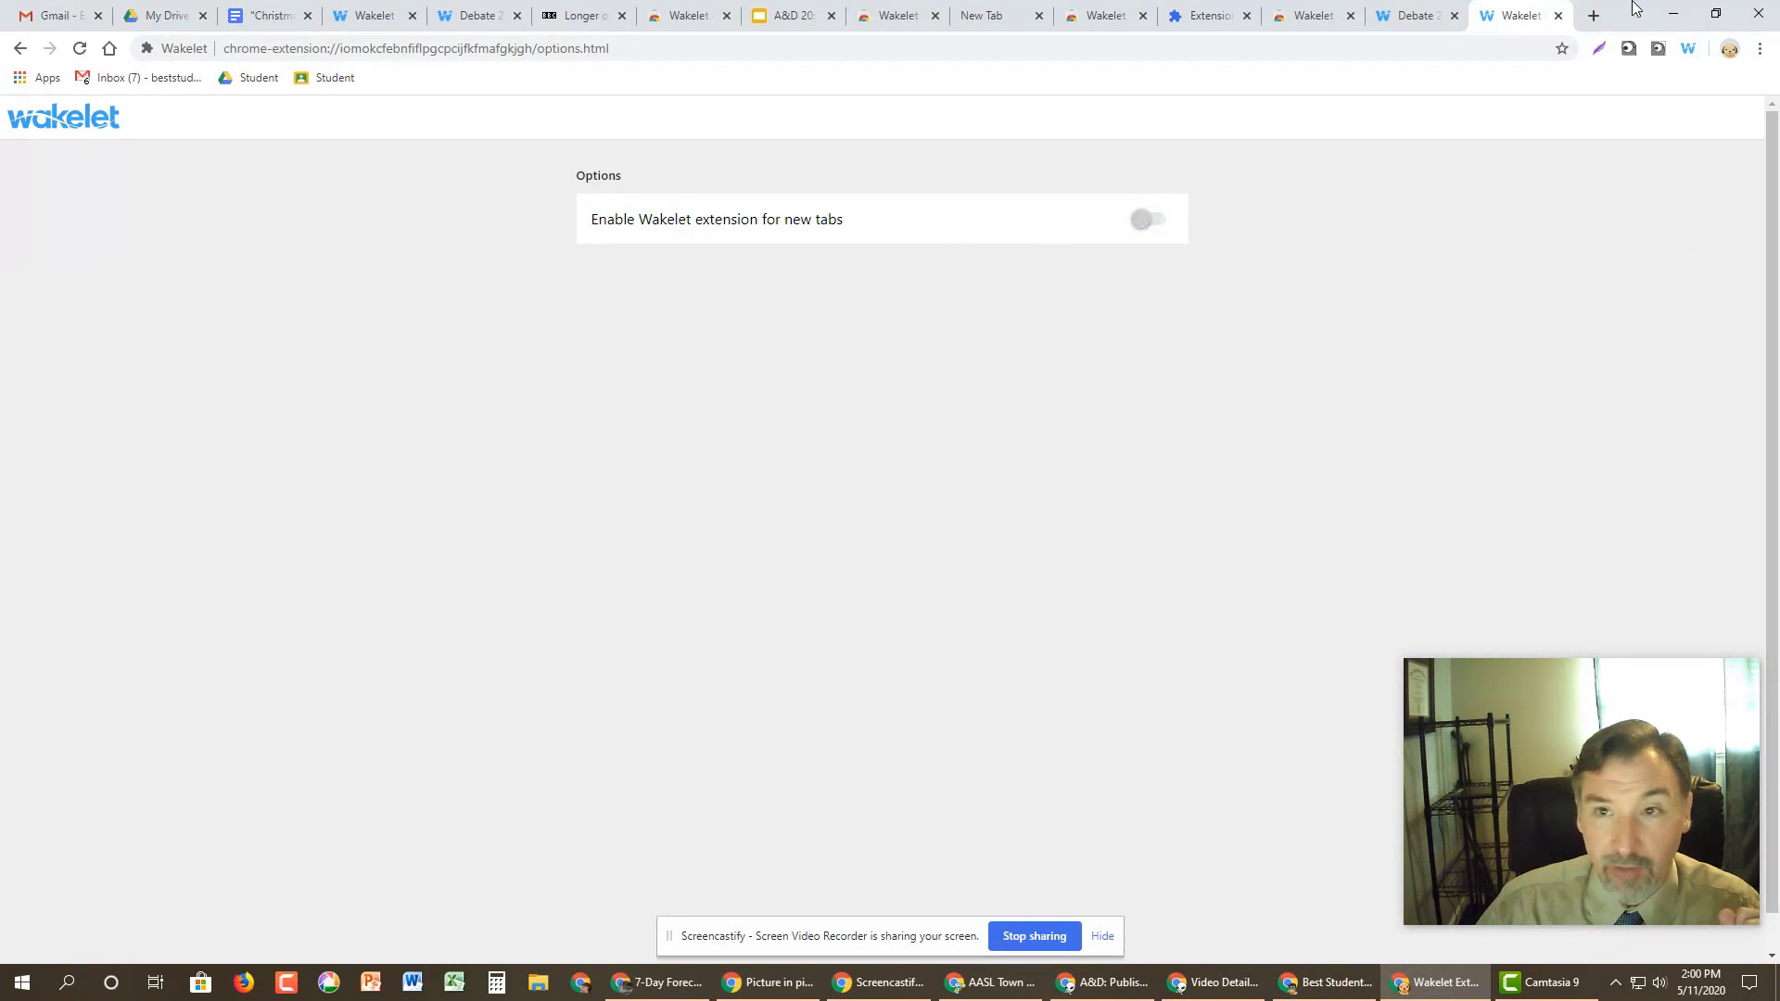
left_click(1593, 16)
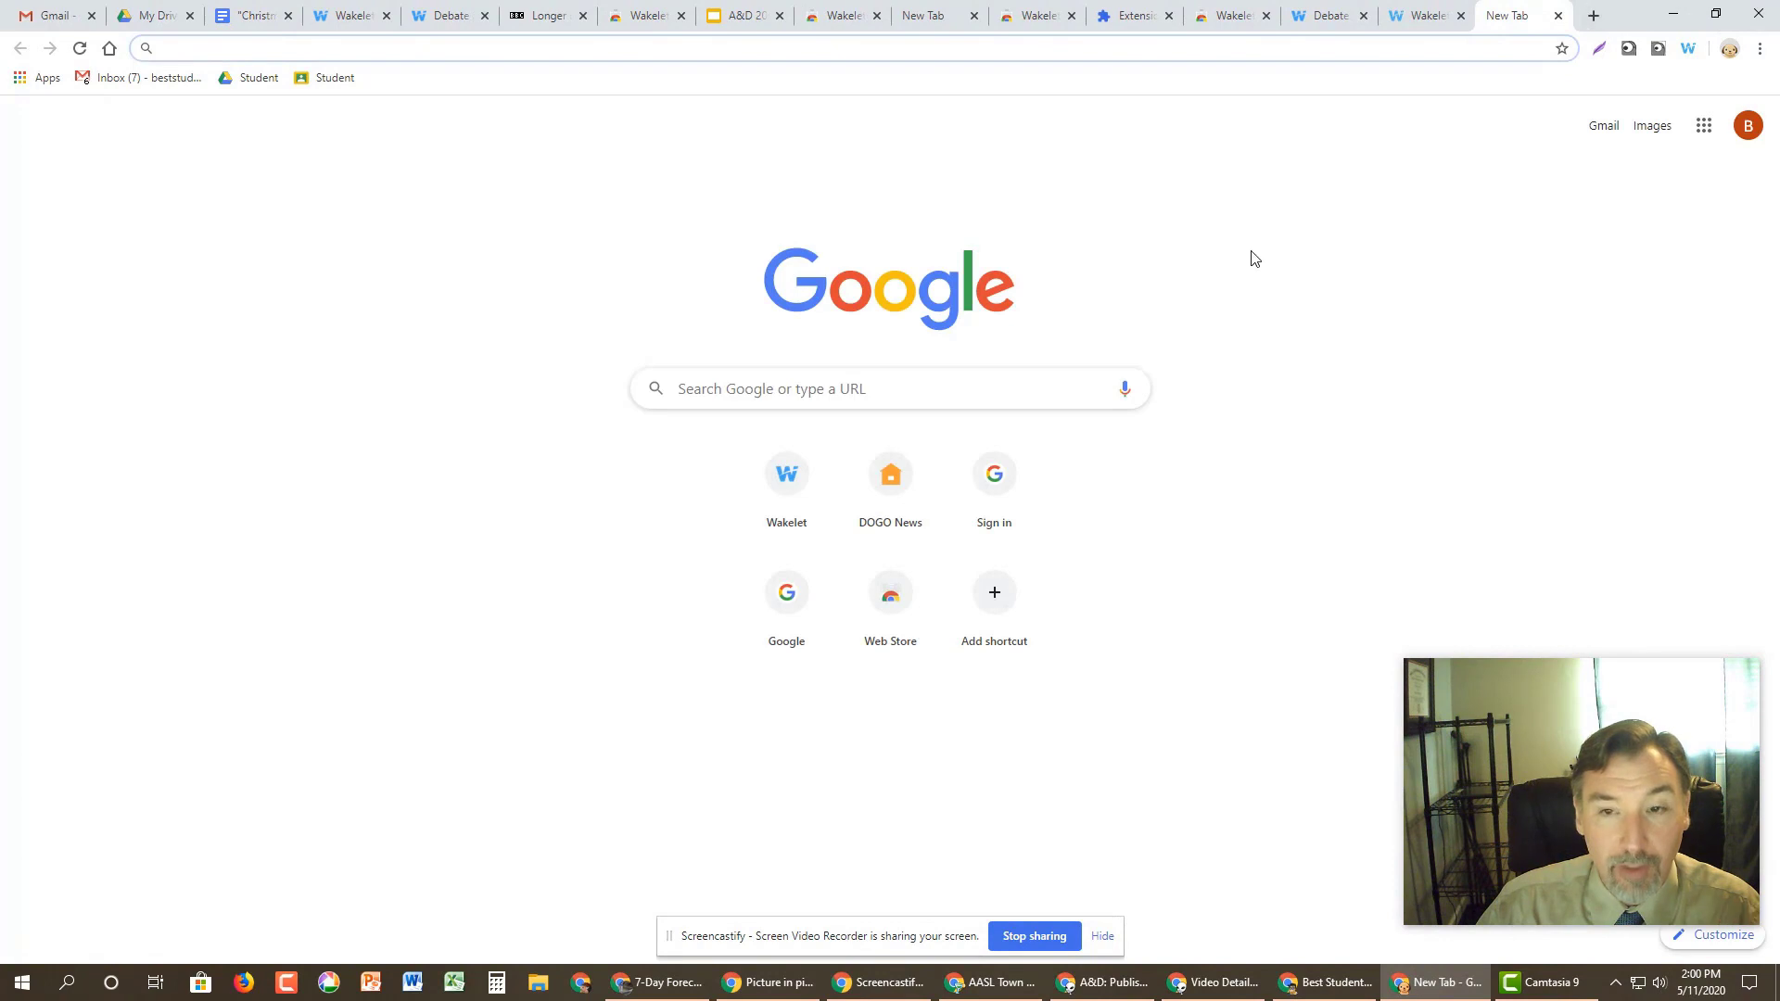